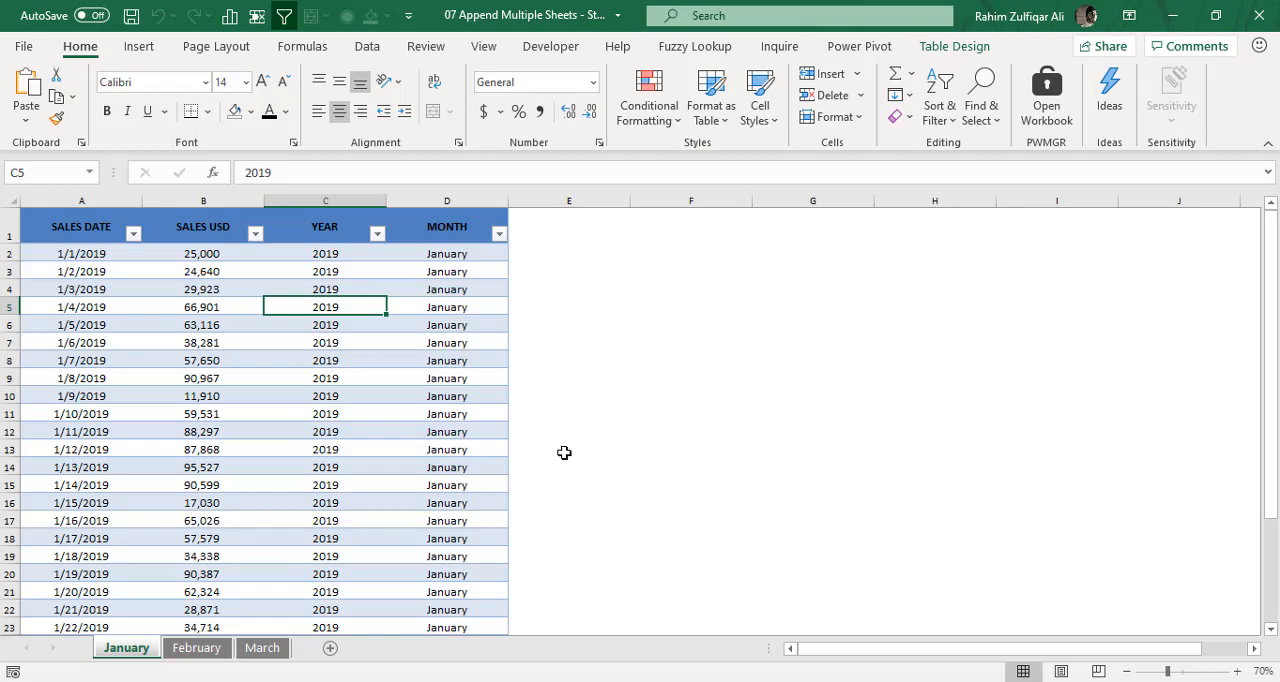
# - Examine the sales tables on the January, February and March sheets, comparing their columns and extent
pyautogui.click(217, 650)
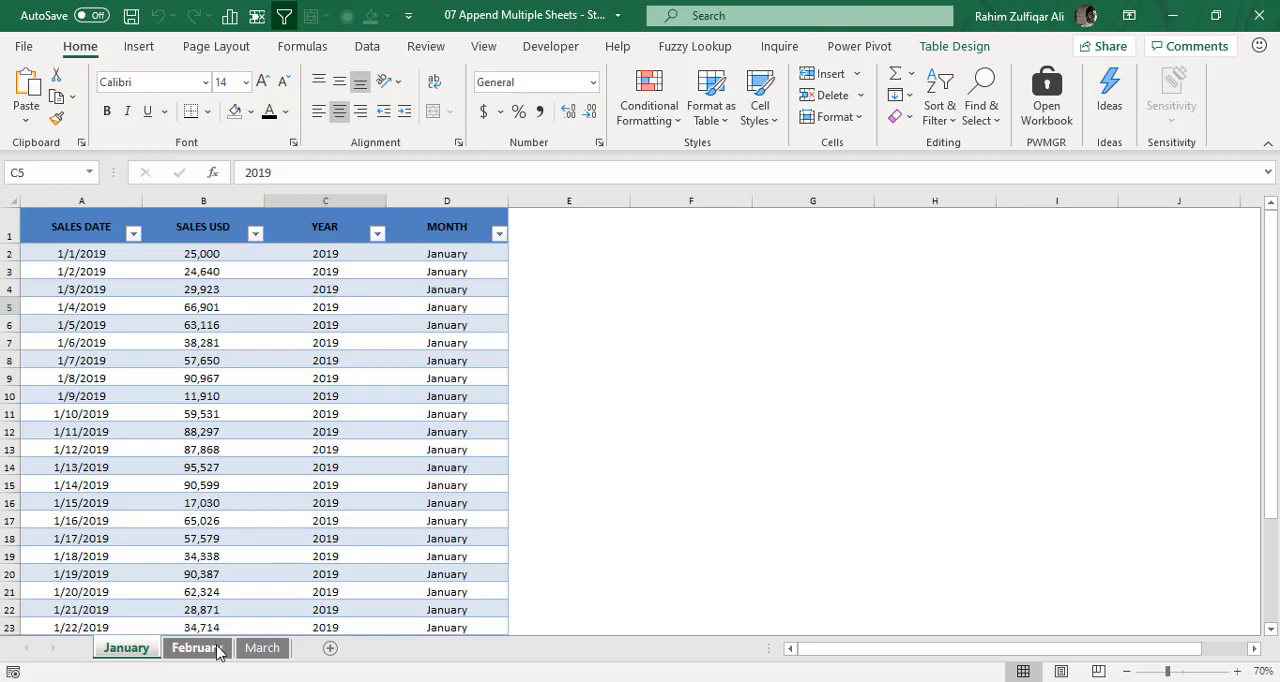
pyautogui.click(276, 650)
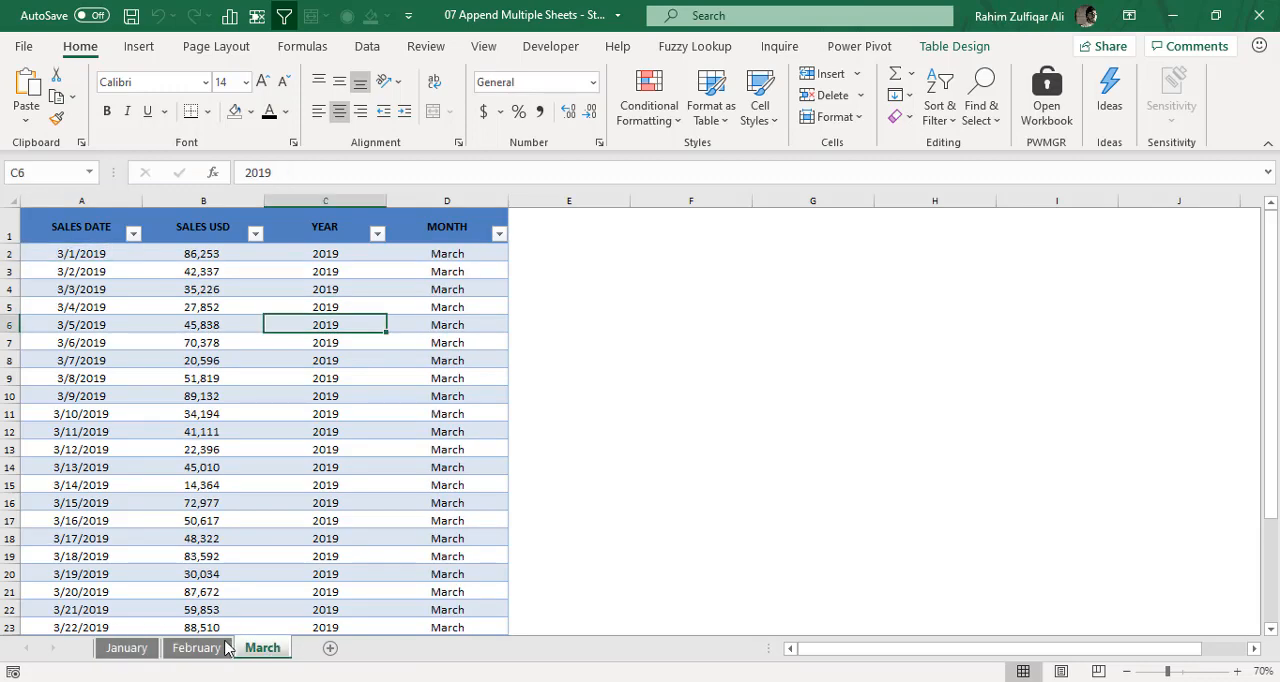
pyautogui.click(135, 652)
pyautogui.click(185, 655)
pyautogui.click(241, 649)
pyautogui.scroll(-6, 297, 488)
pyautogui.scroll(6, 297, 488)
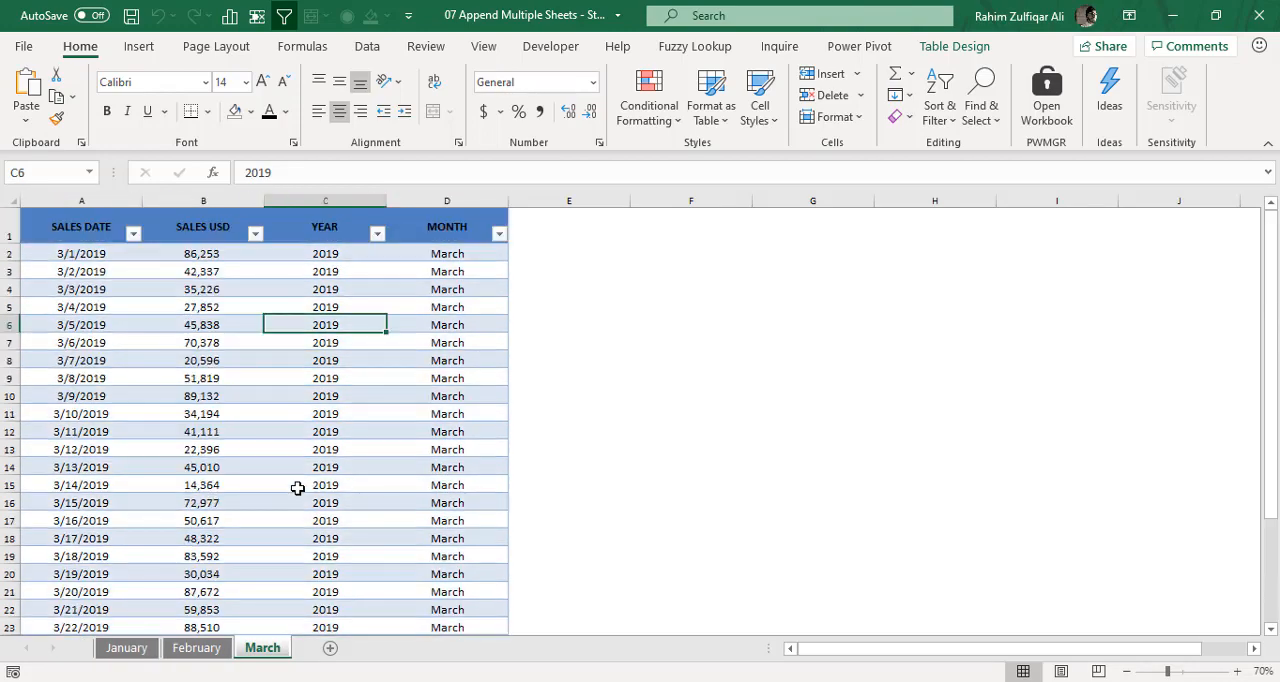
pyautogui.click(190, 645)
pyautogui.click(272, 652)
pyautogui.click(330, 651)
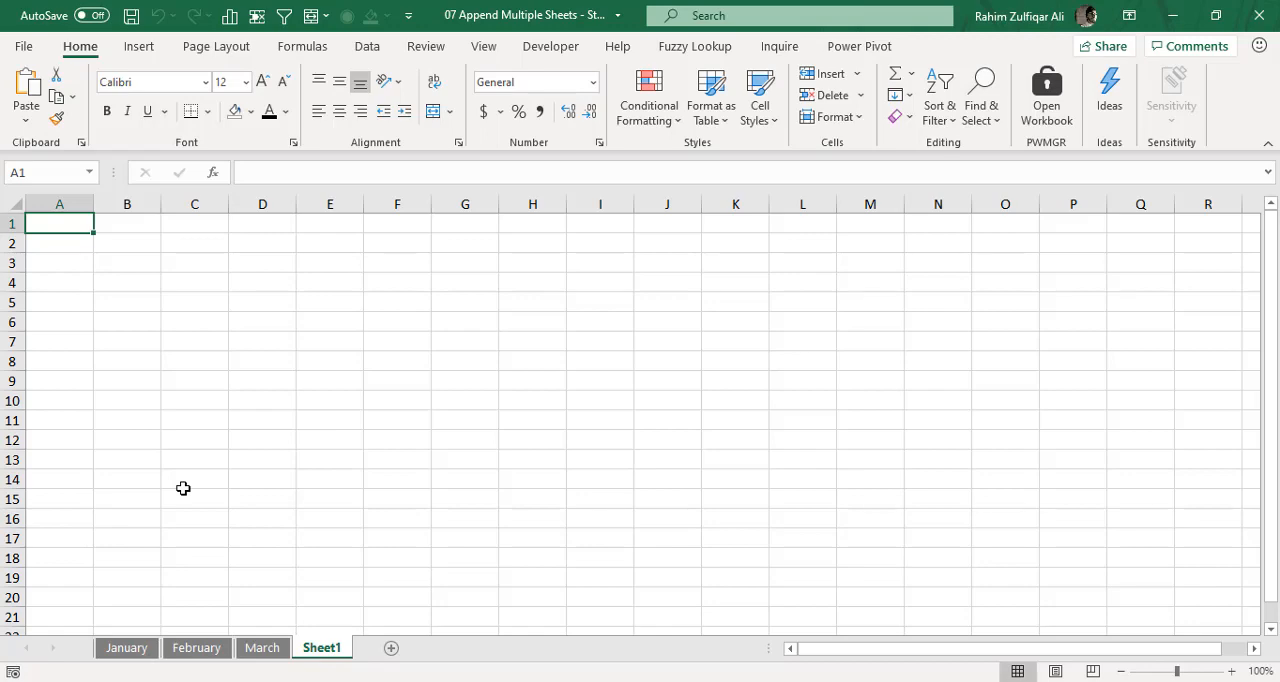
pyautogui.click(118, 652)
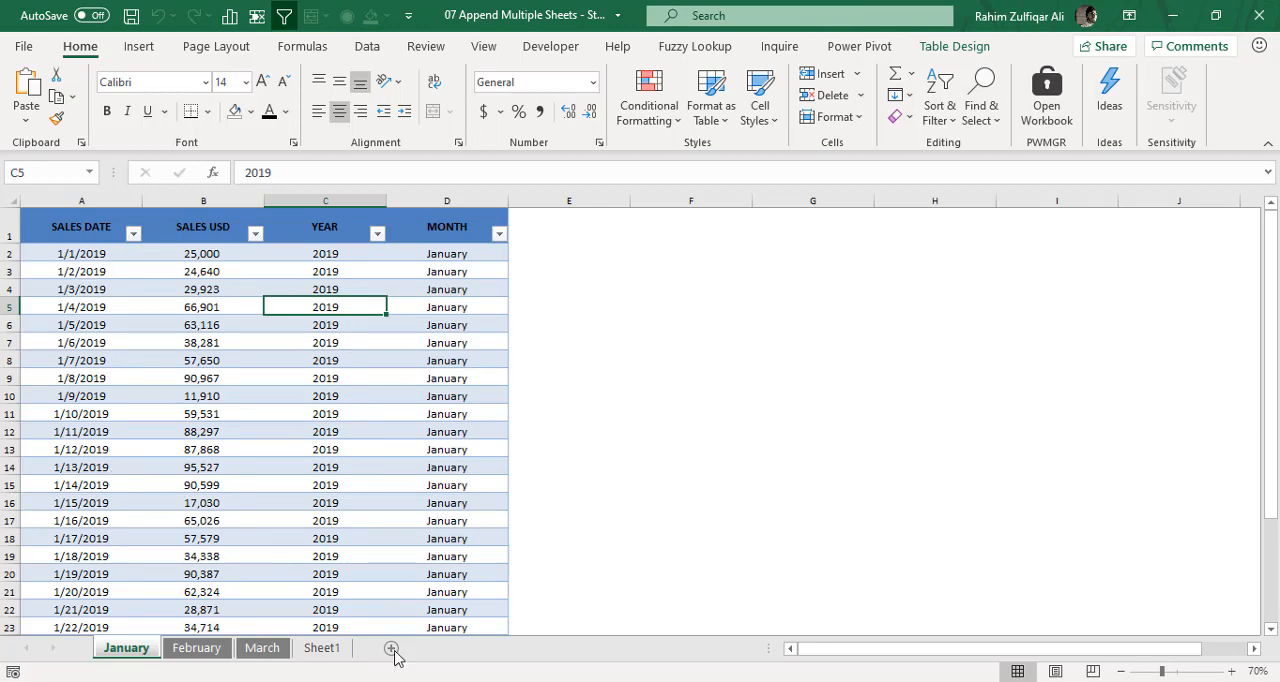
pyautogui.click(344, 652)
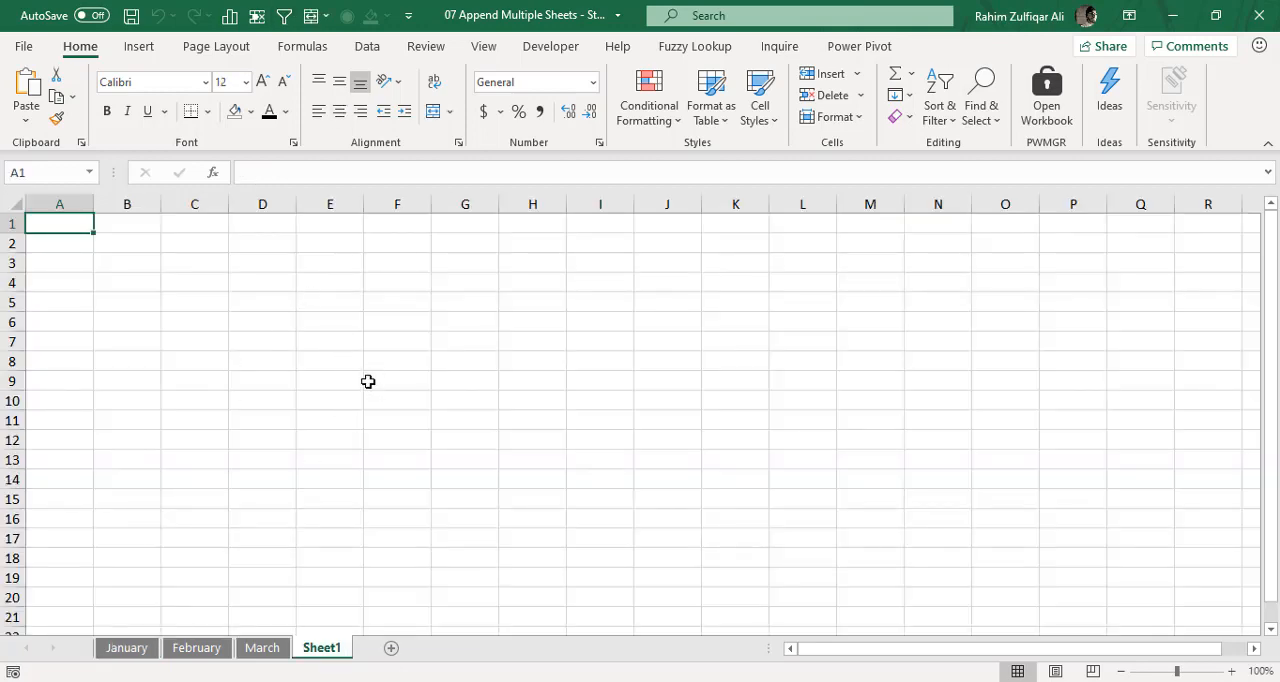
pyautogui.click(200, 650)
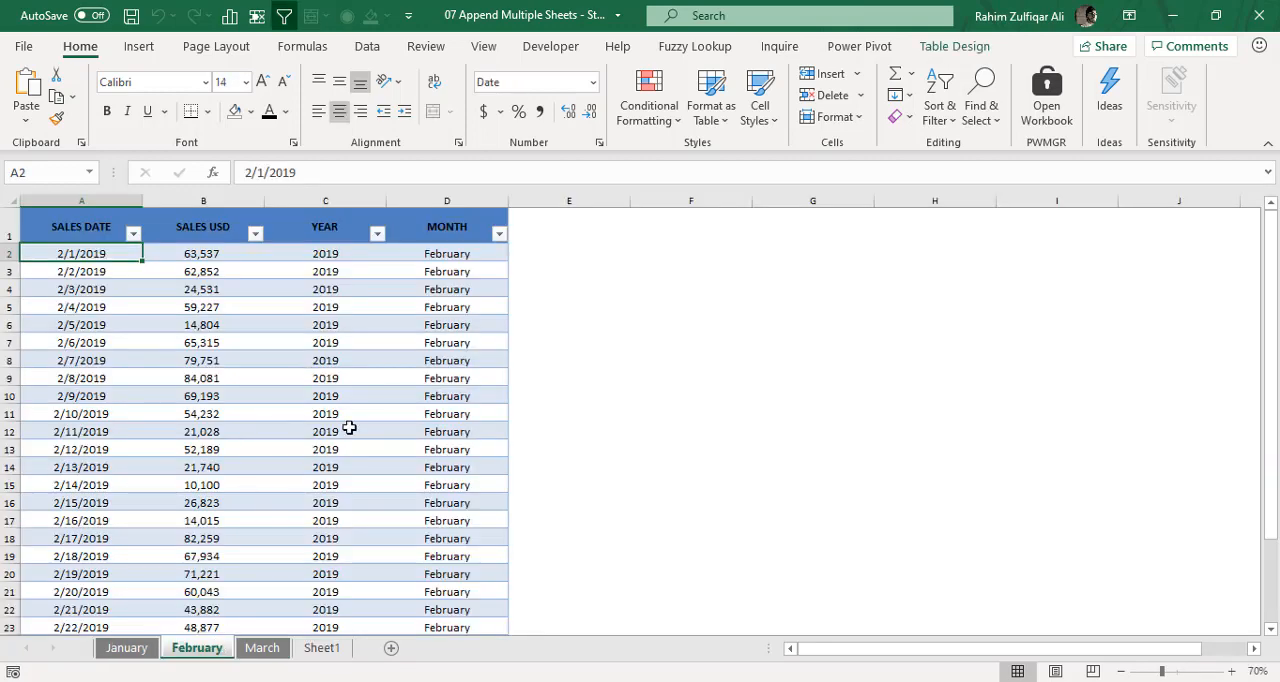
pyautogui.scroll(-4, 349, 428)
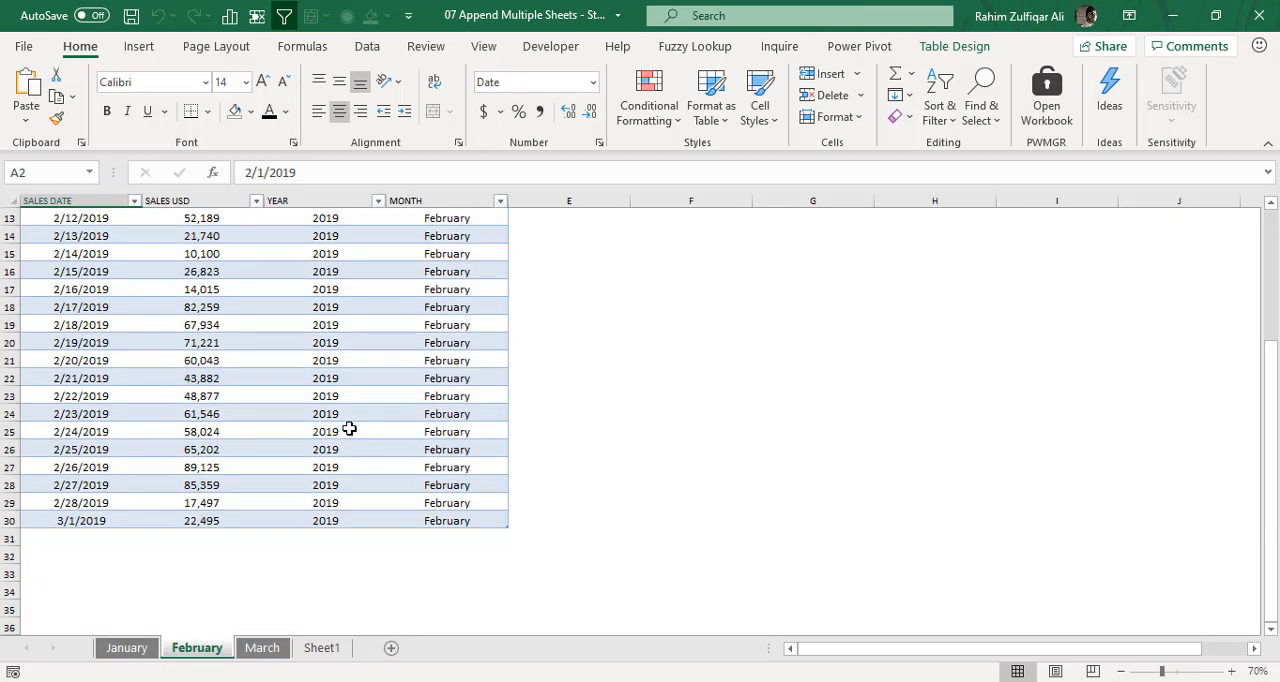
pyautogui.click(262, 648)
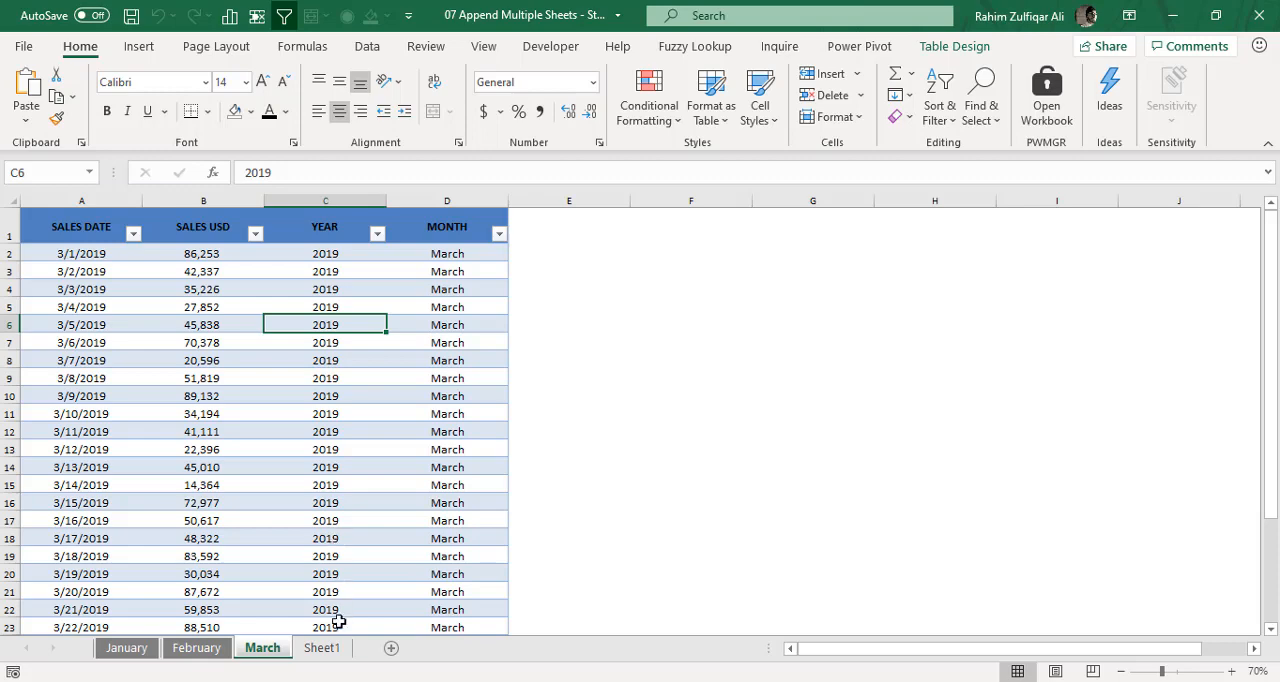
pyautogui.click(330, 650)
pyautogui.rightClick(346, 646)
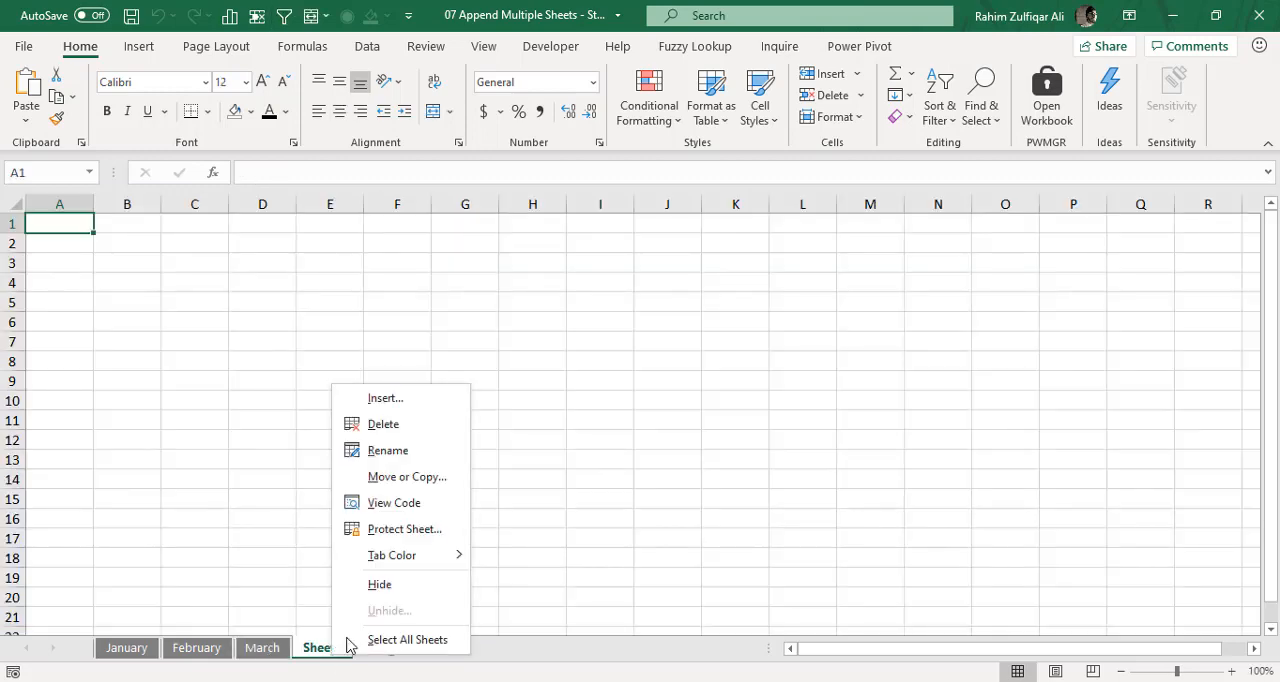
pyautogui.click(400, 428)
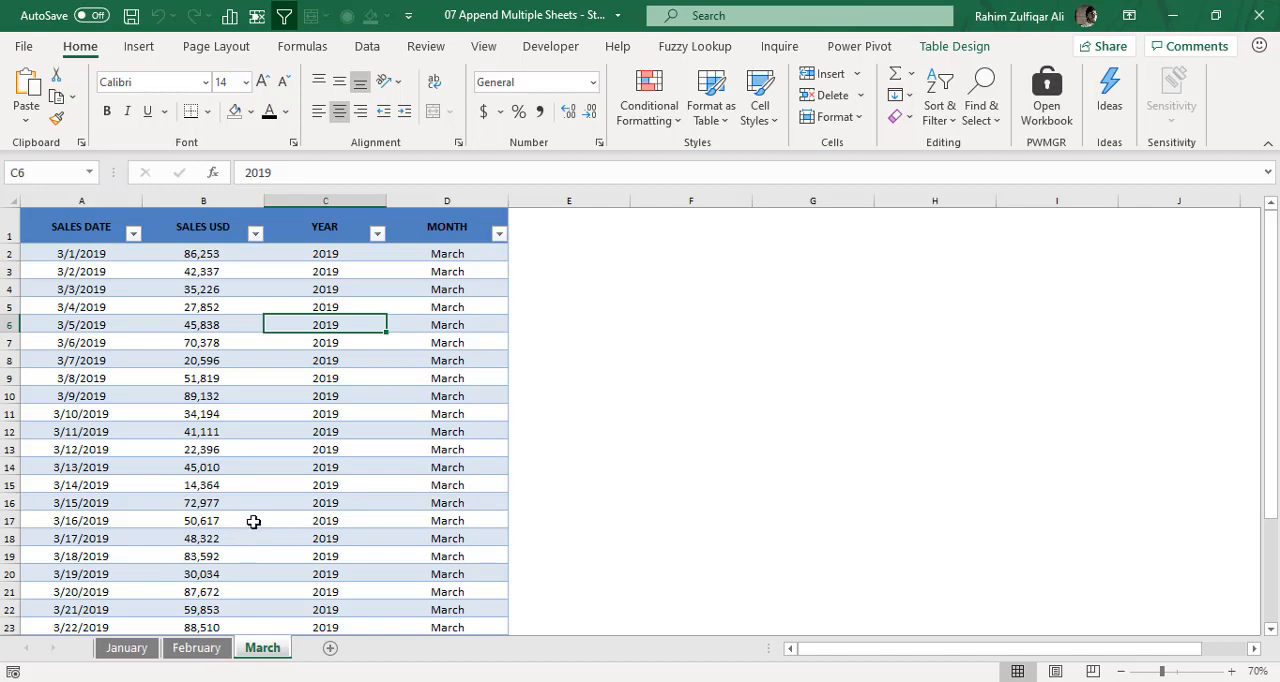
# - Check that the January, February and March tables share the same headers: sales date, sales USD, year and month
pyautogui.click(424, 347)
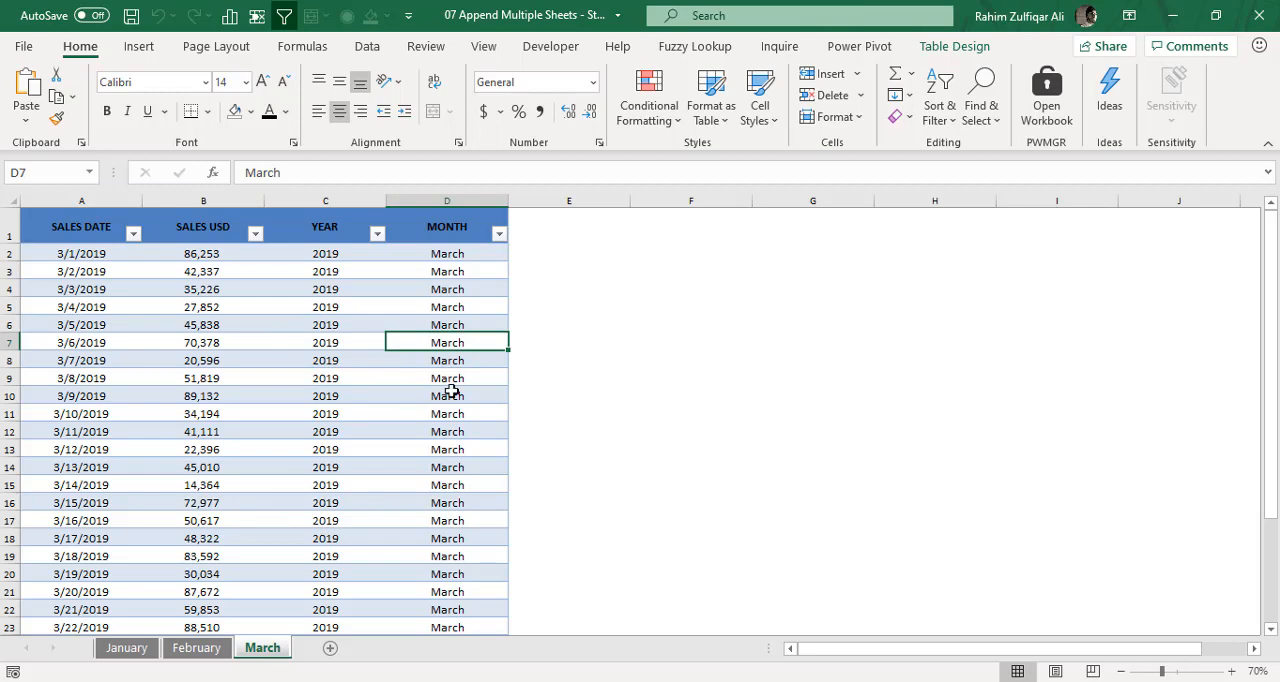
pyautogui.click(142, 648)
pyautogui.click(185, 650)
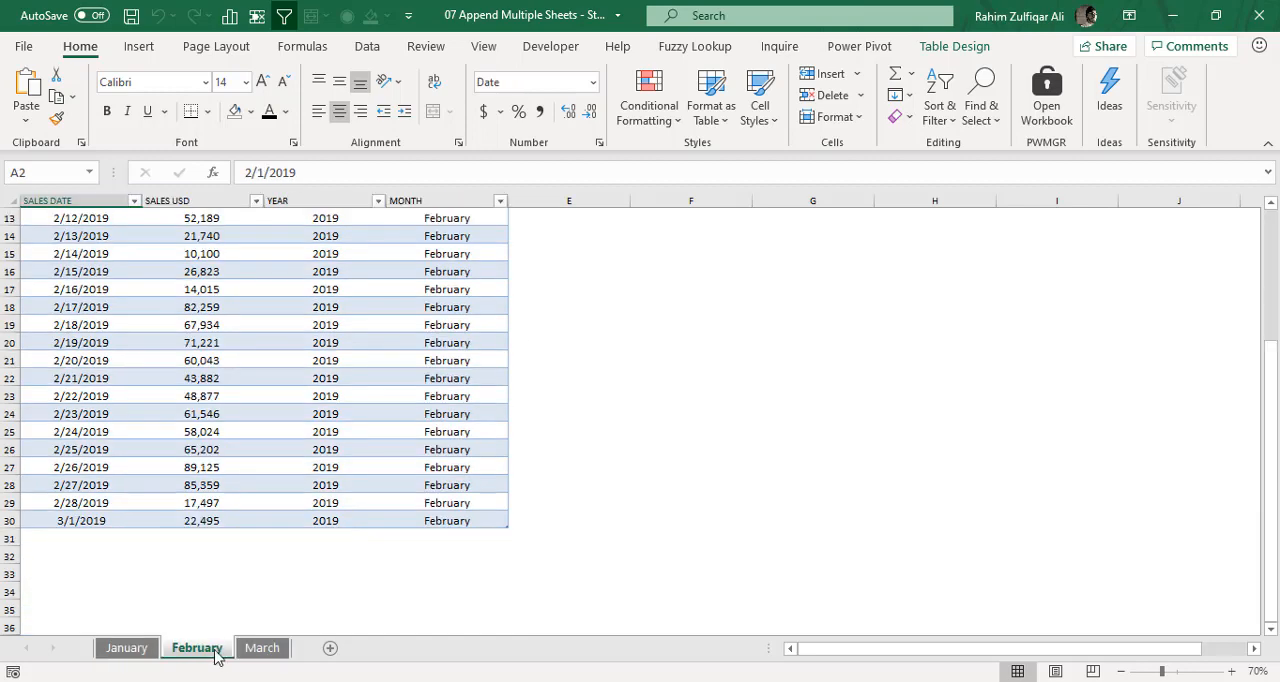
pyautogui.click(264, 650)
pyautogui.click(333, 357)
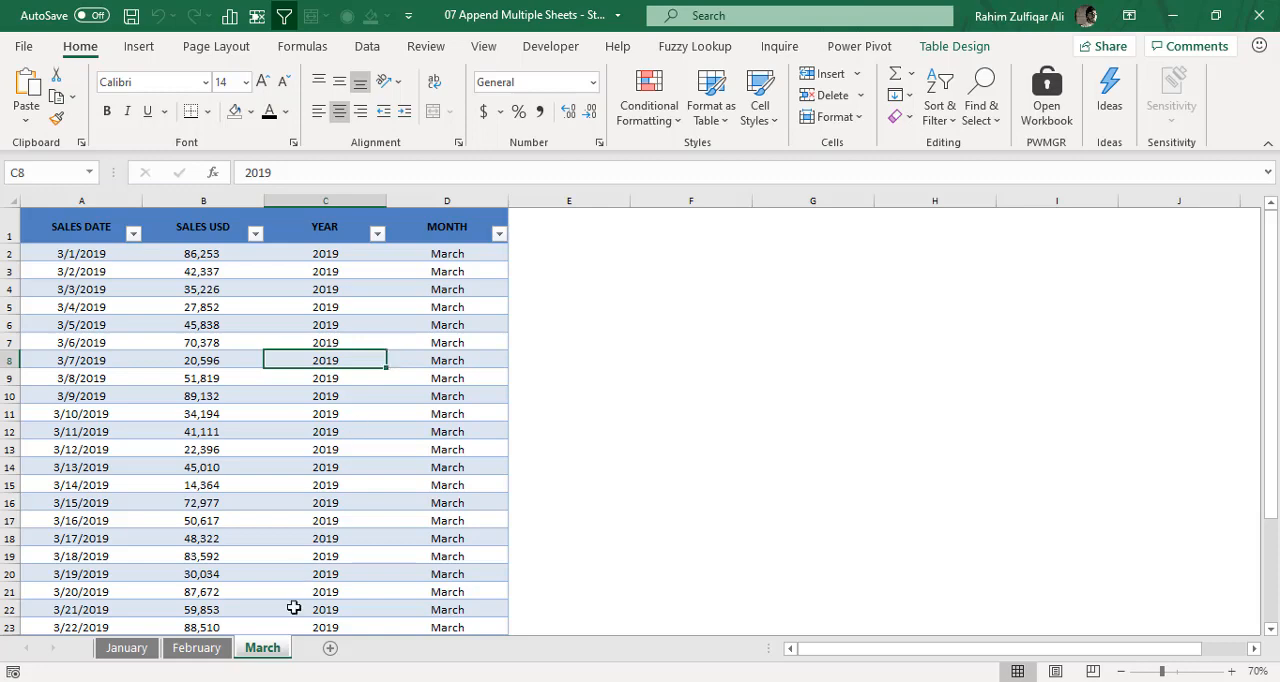
pyautogui.click(185, 650)
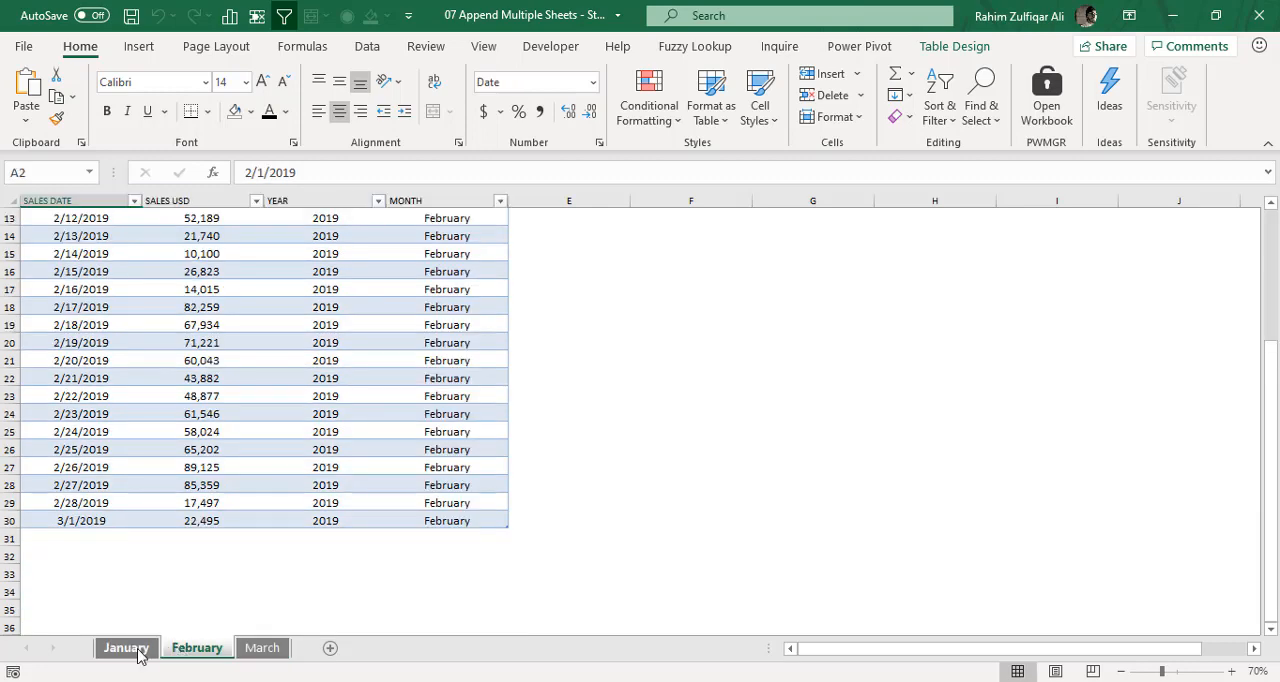
pyautogui.click(130, 650)
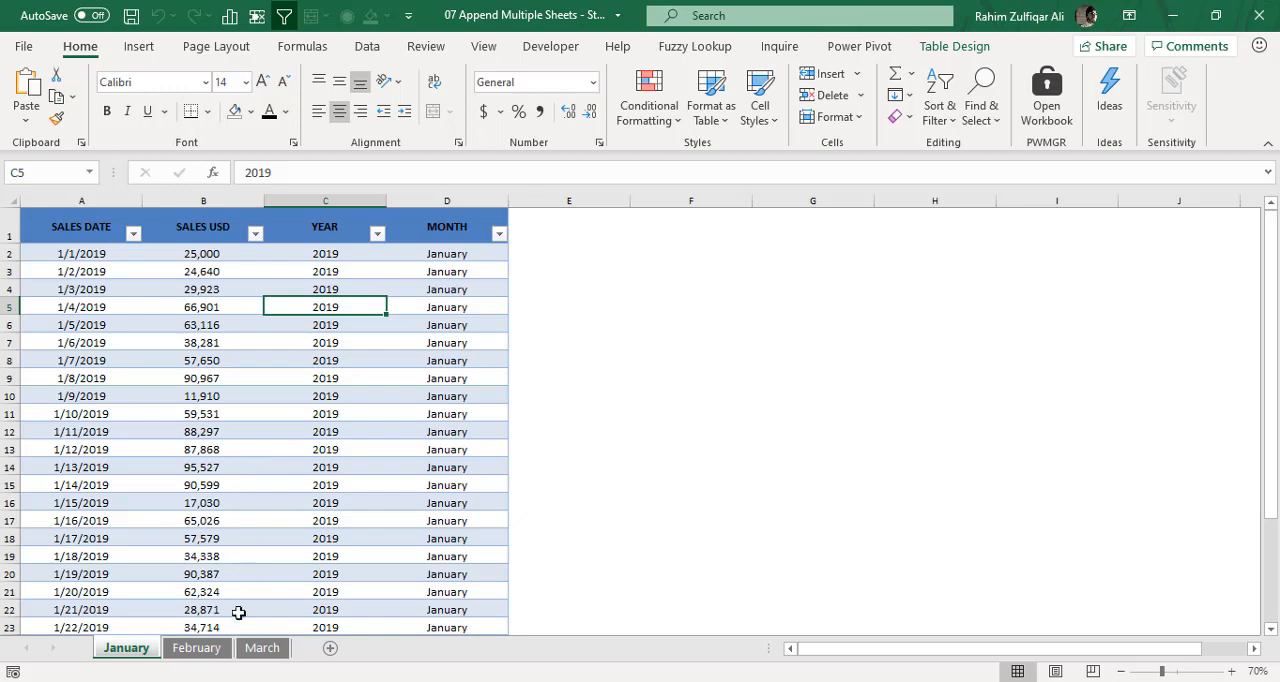
pyautogui.click(196, 648)
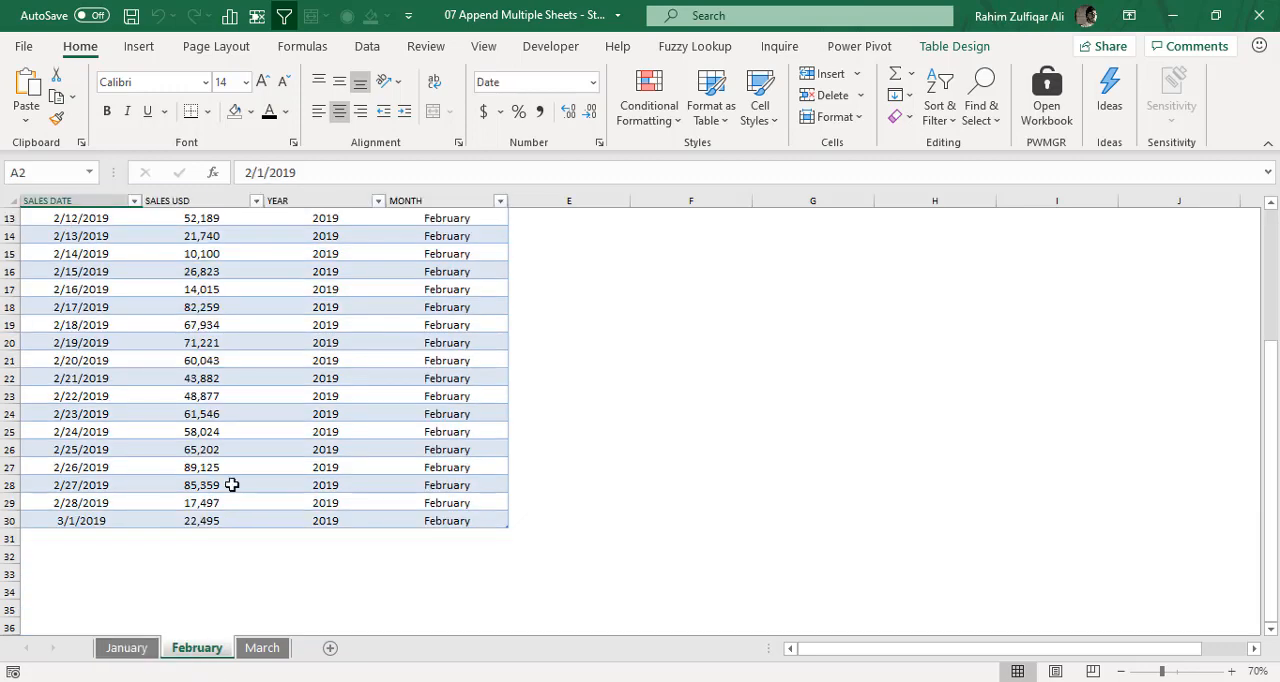
pyautogui.scroll(4, 231, 484)
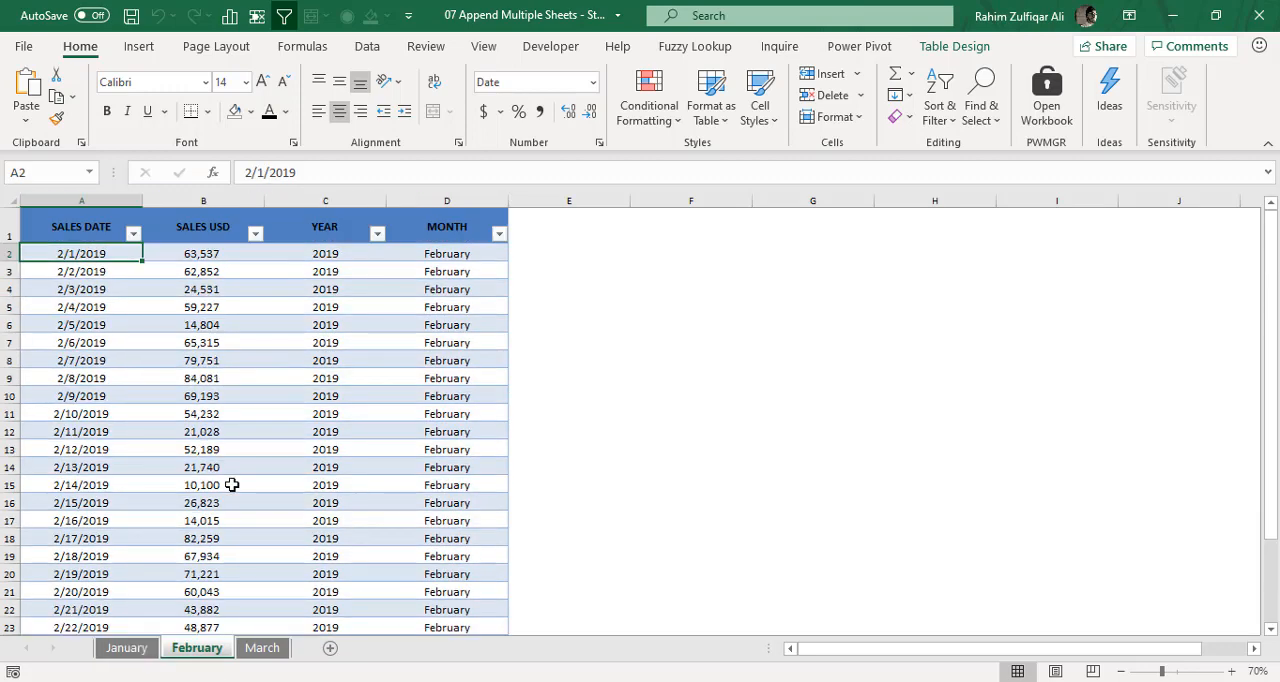
pyautogui.click(132, 648)
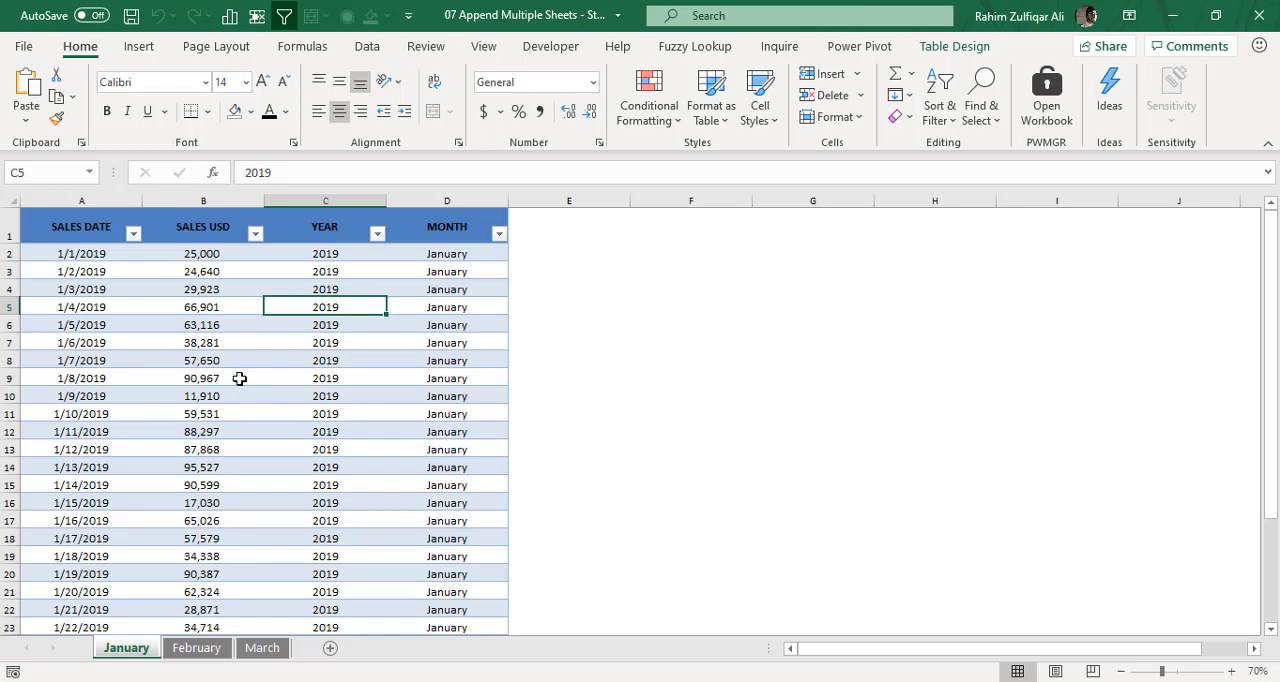
pyautogui.click(200, 652)
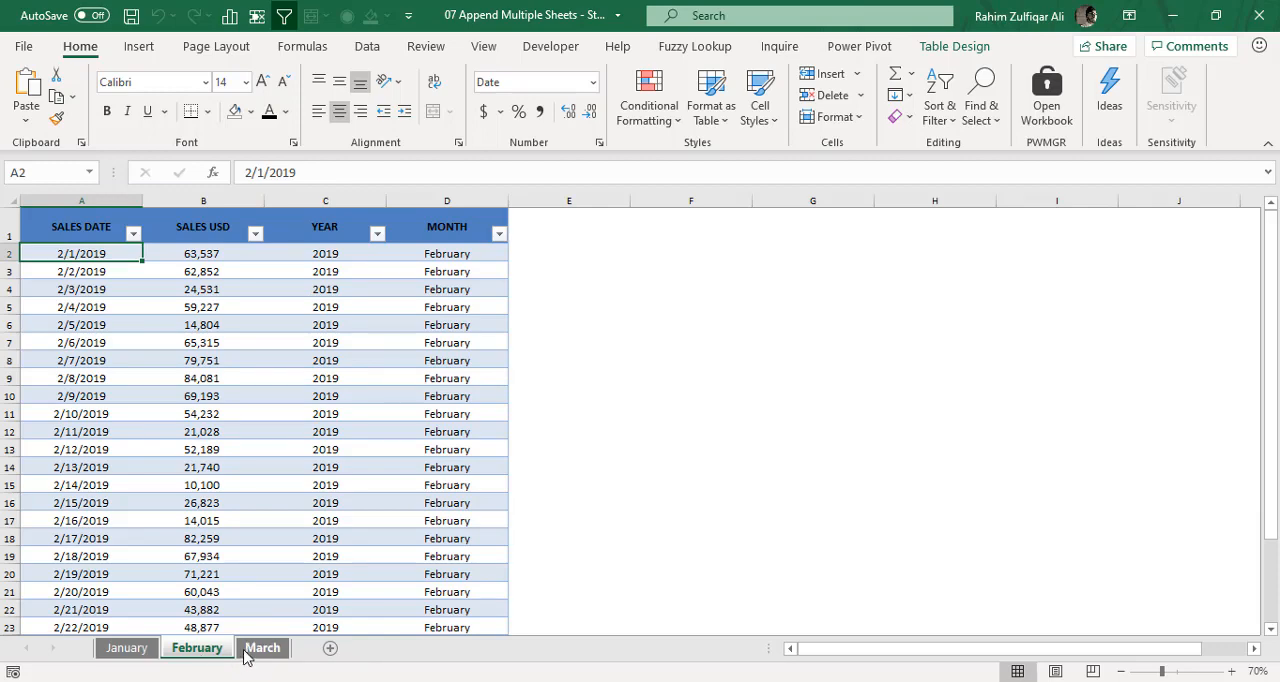
pyautogui.click(246, 652)
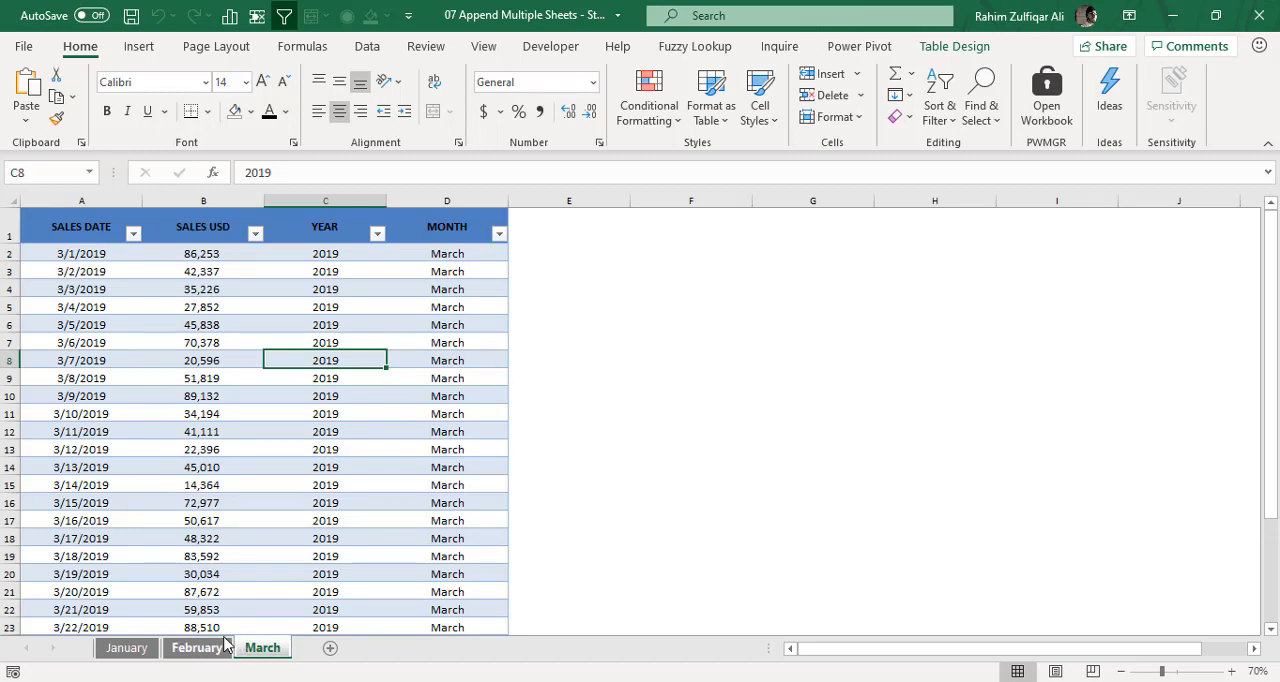
pyautogui.click(224, 647)
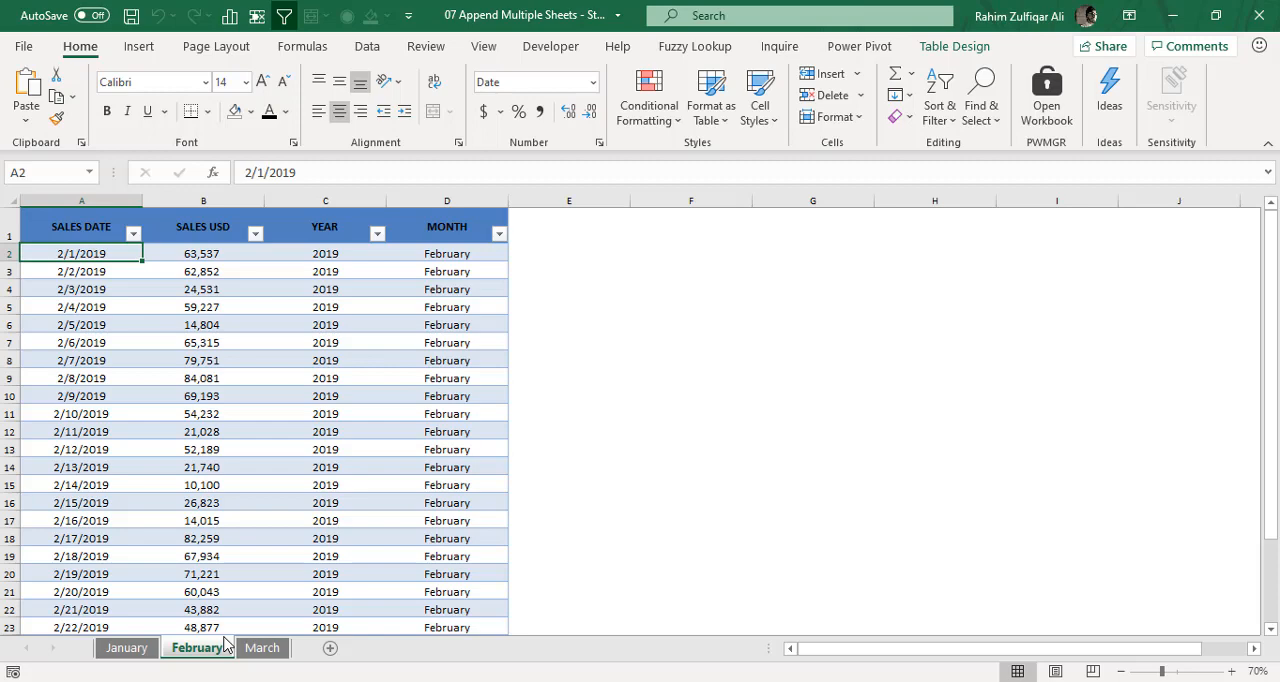
pyautogui.click(260, 648)
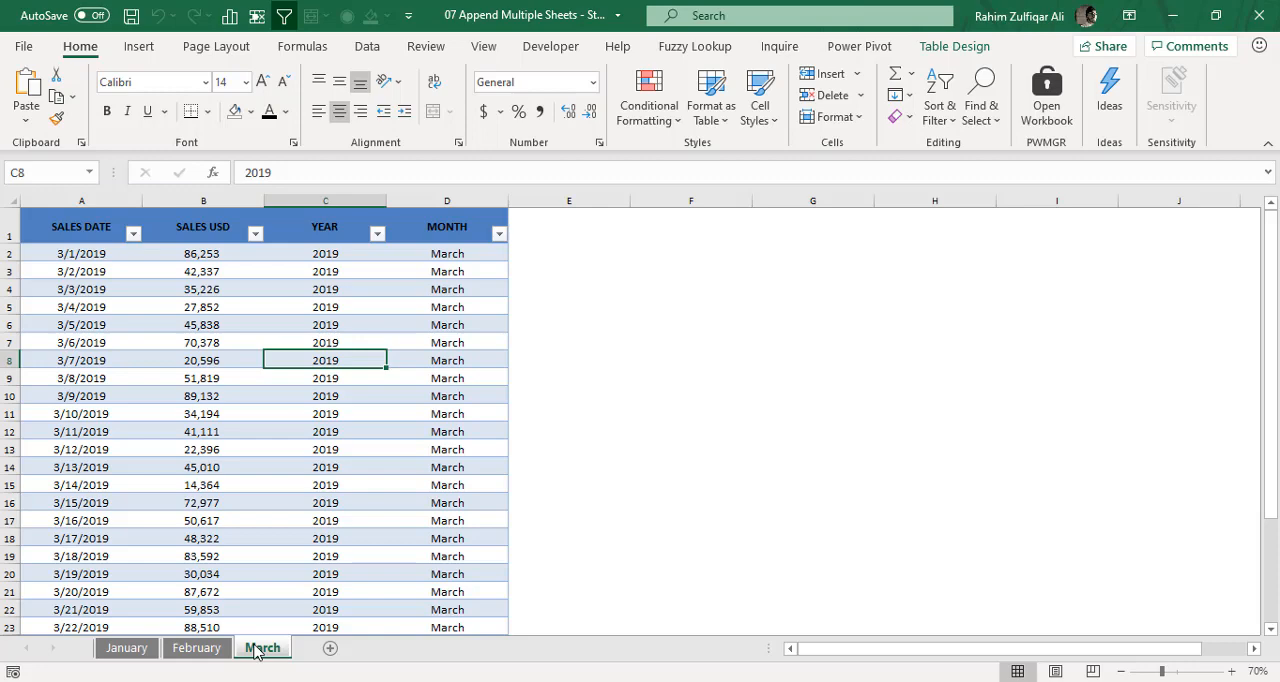
pyautogui.click(150, 651)
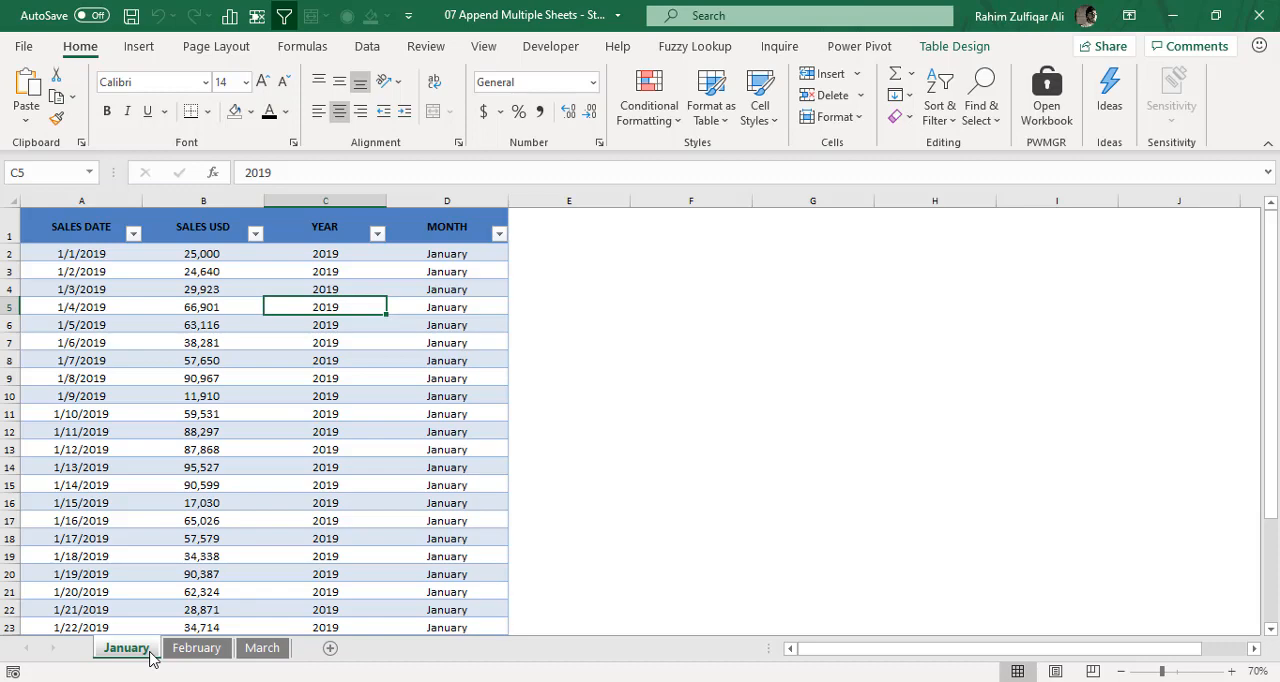
pyautogui.click(466, 361)
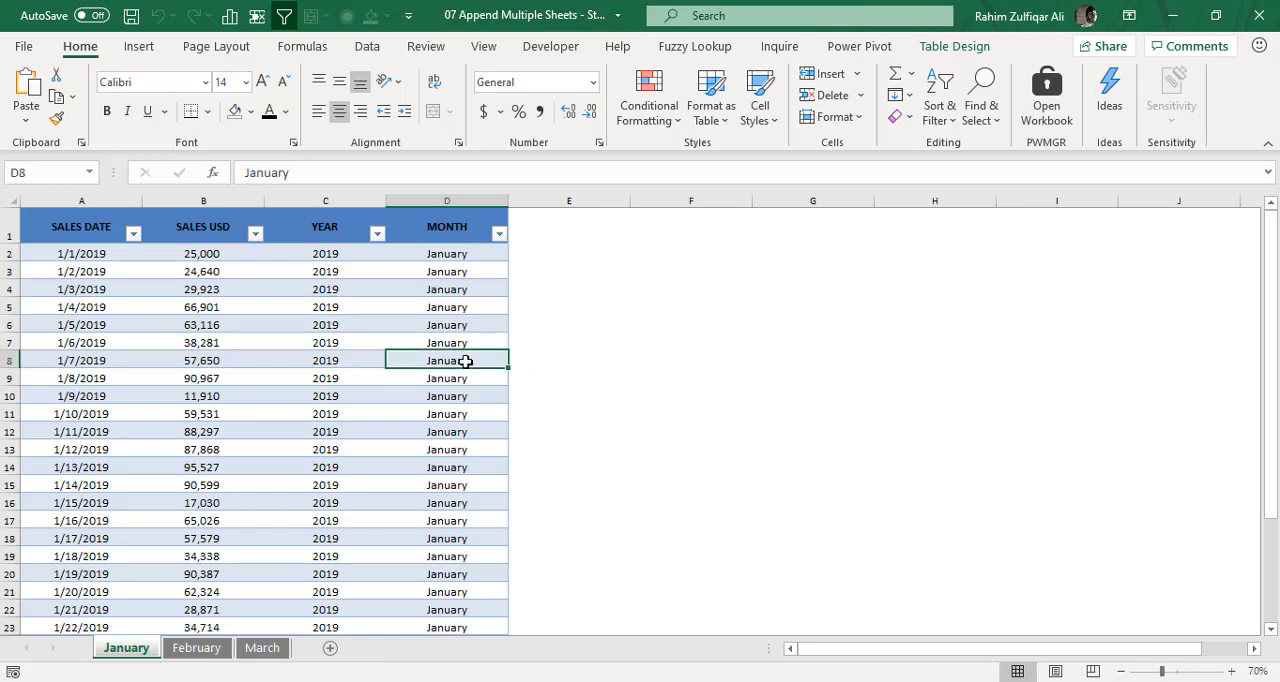
pyautogui.click(383, 54)
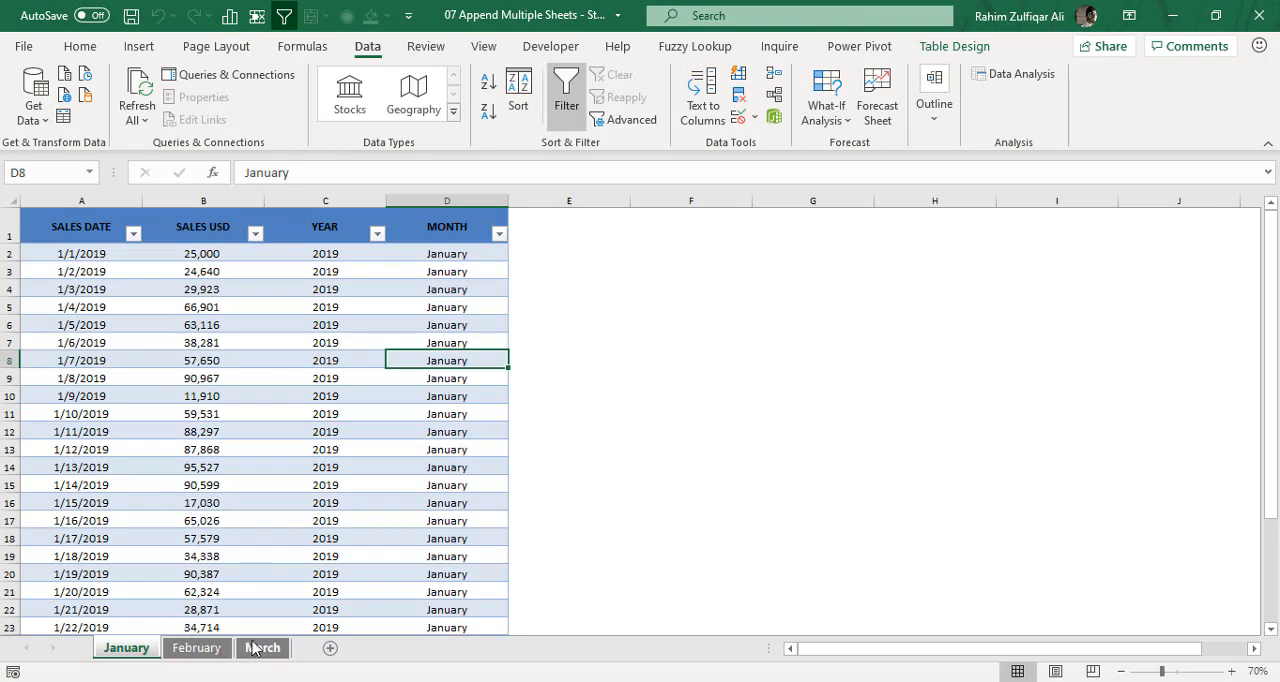
pyautogui.click(296, 357)
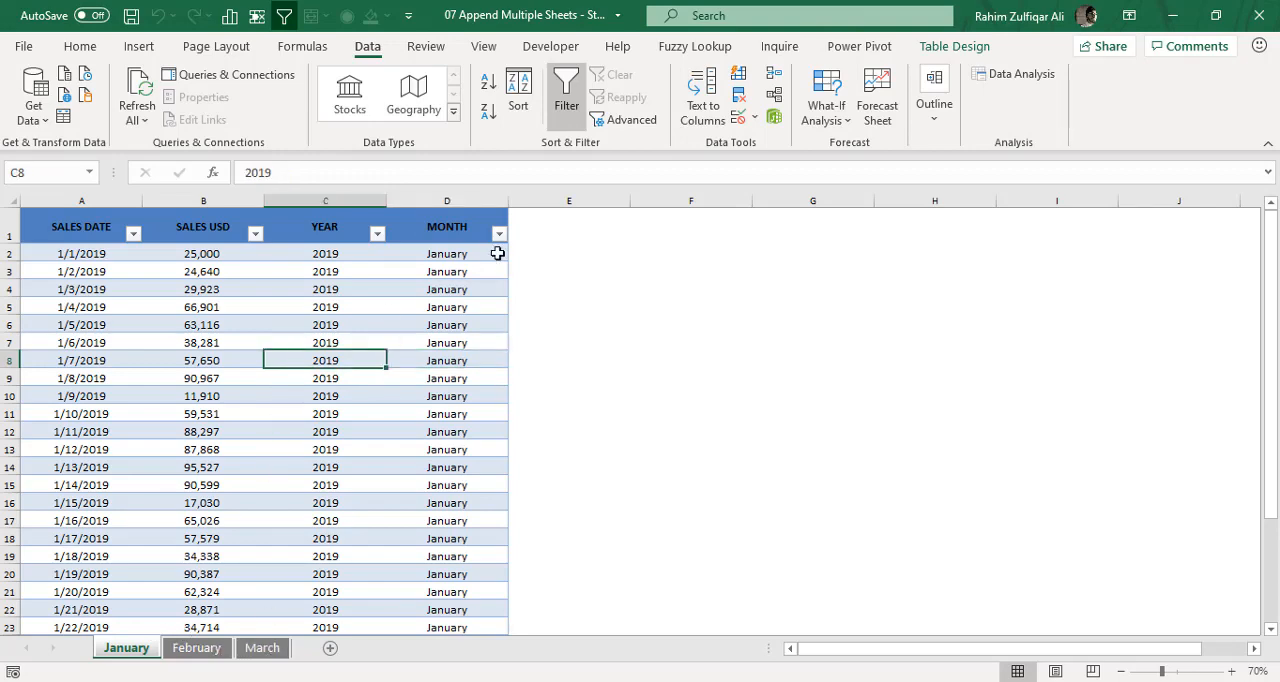
pyautogui.click(332, 650)
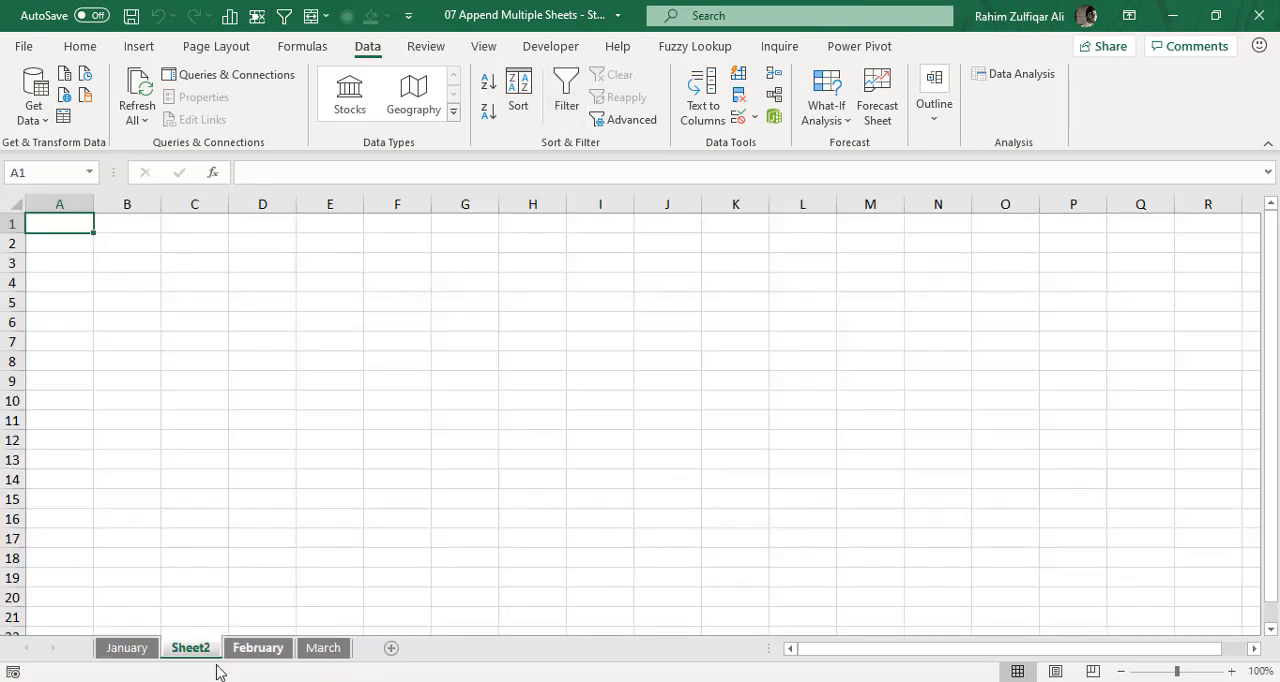
pyautogui.moveTo(193, 652); pyautogui.dragTo(363, 651)
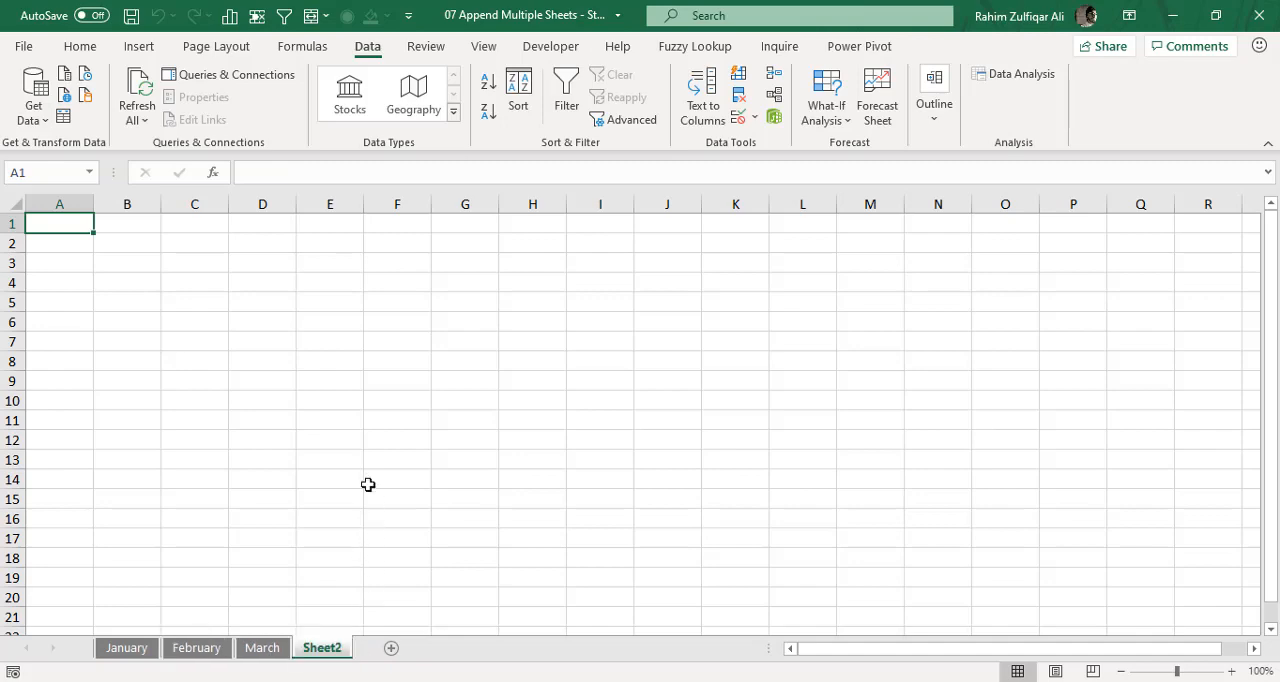
pyautogui.rightClick(330, 650)
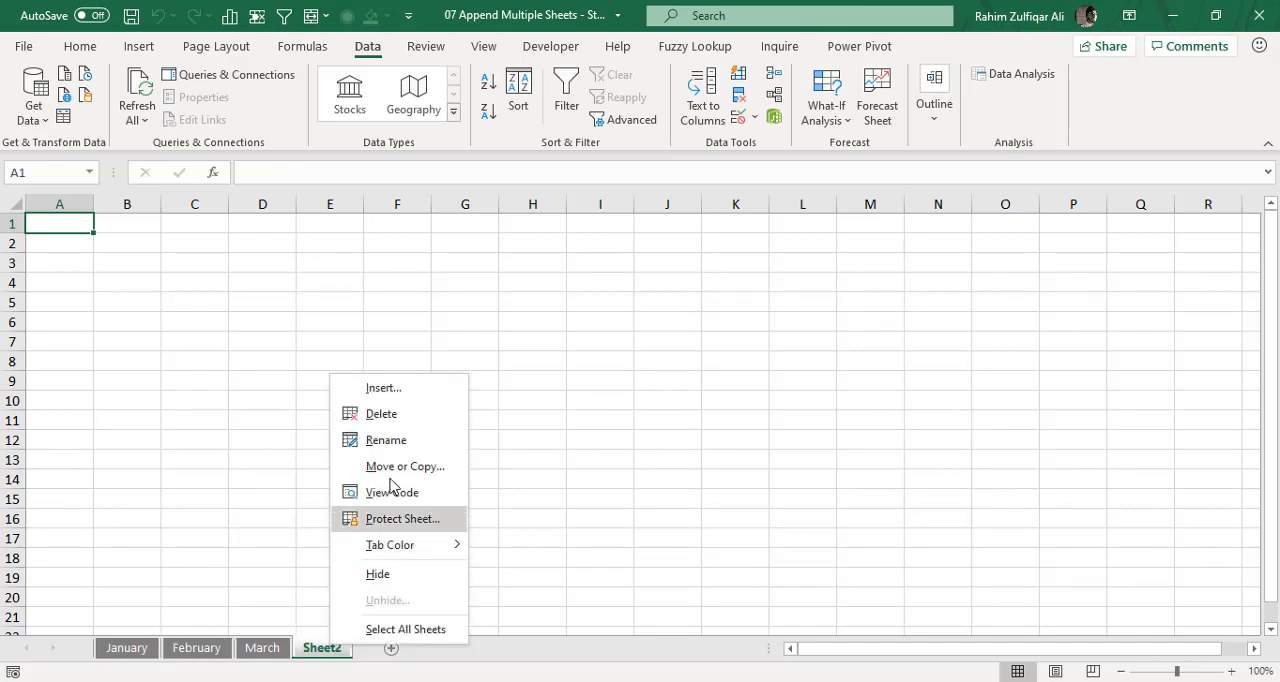
pyautogui.click(392, 424)
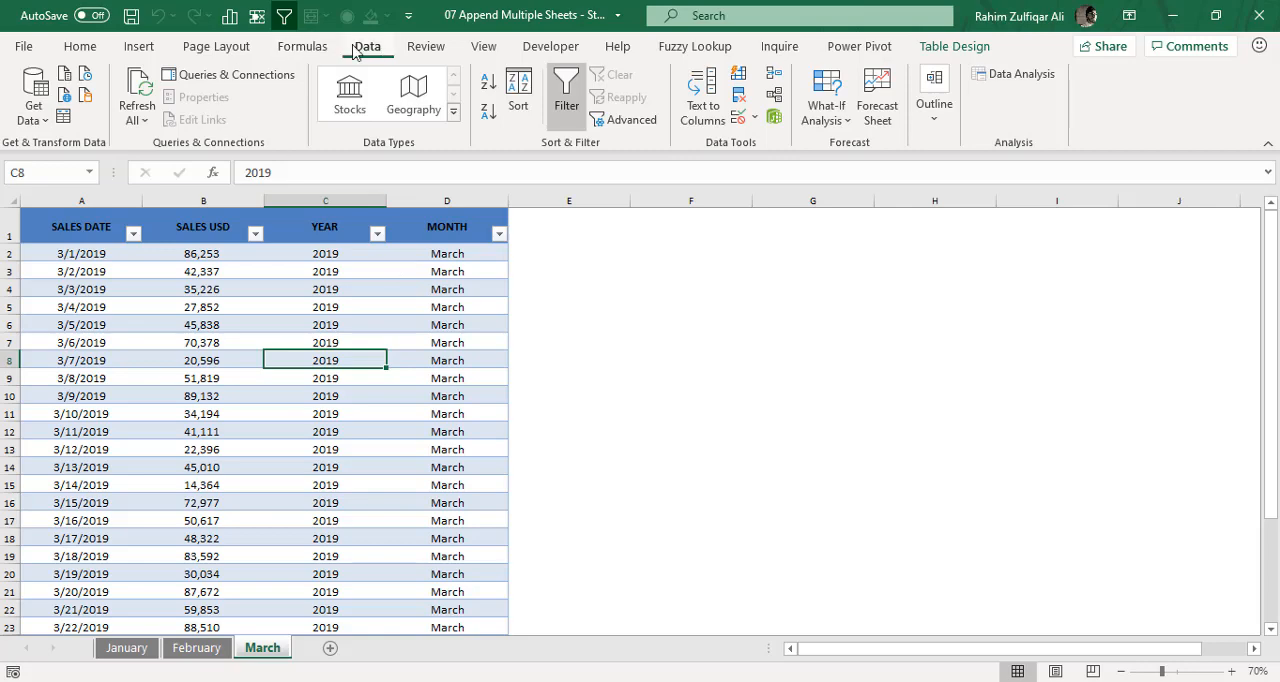
# - Create a blank Power Query query in the workbook containing the three monthly sales sheets
pyautogui.click(118, 648)
pyautogui.click(190, 648)
pyautogui.click(252, 650)
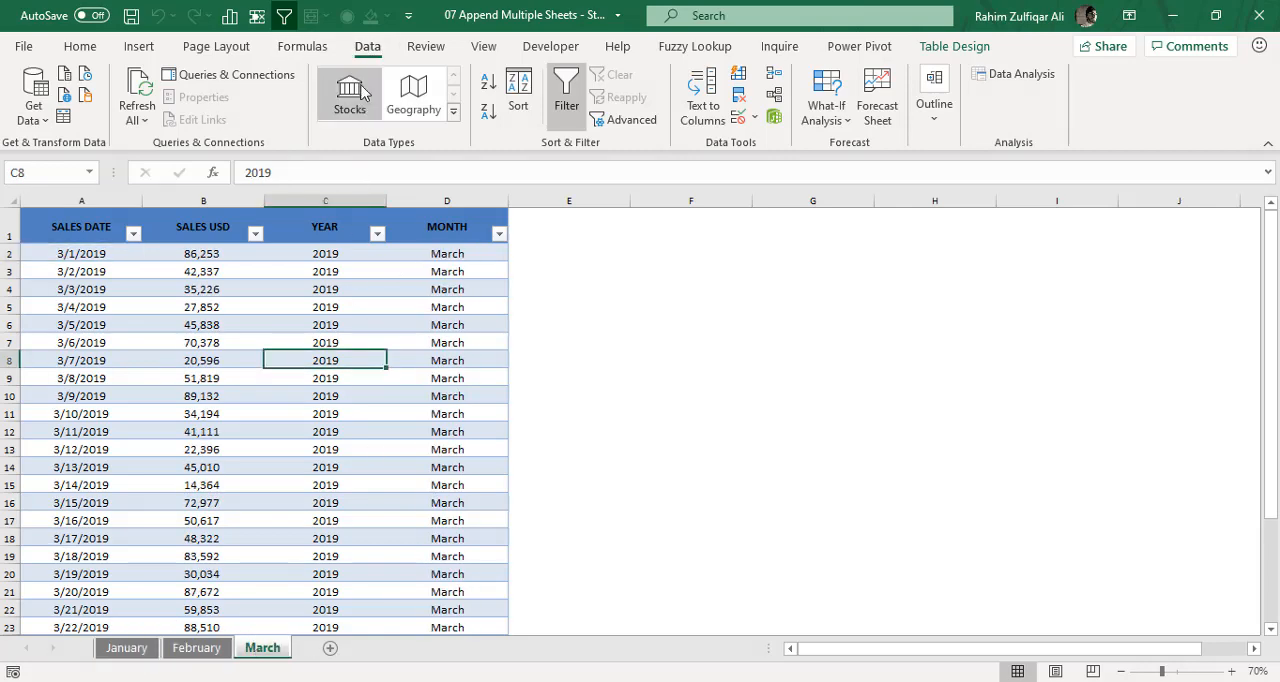
pyautogui.click(40, 118)
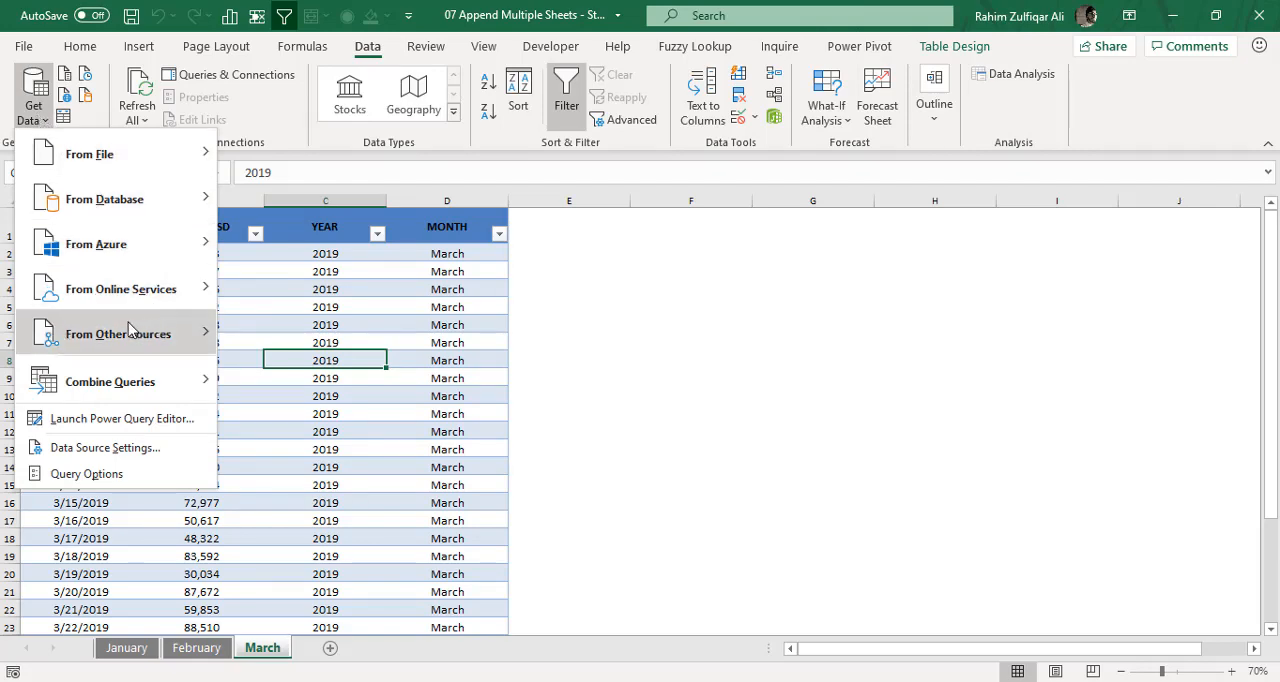
pyautogui.moveTo(117, 331)
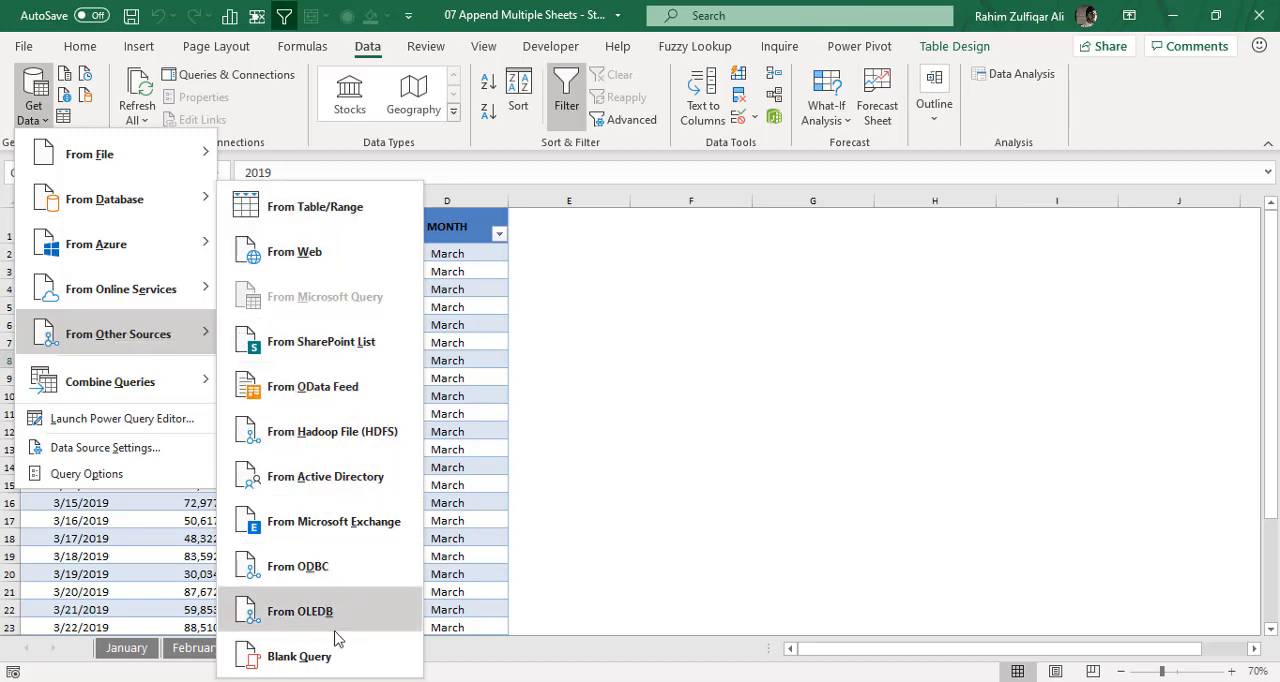
pyautogui.click(299, 656)
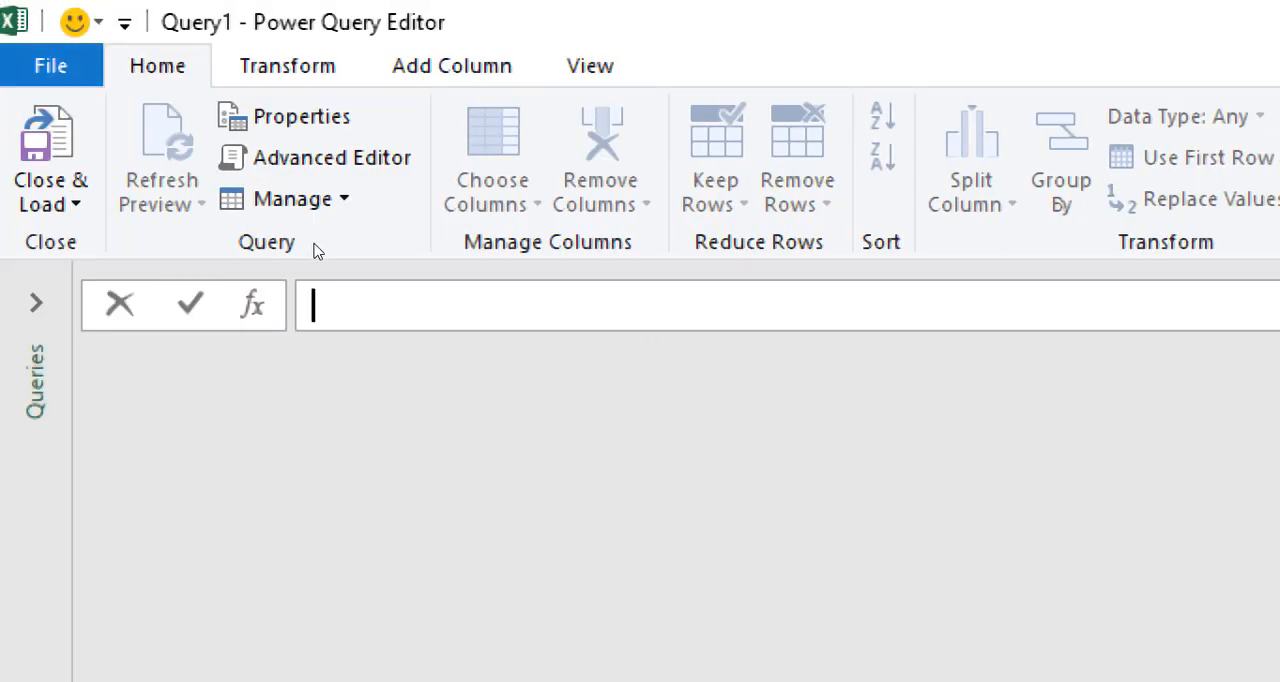
# - Enter =Excel.CurrentWorkbook() as the blank query's source formula to list the workbook's tables
pyautogui.write('=')
pyautogui.write('eXCEL')
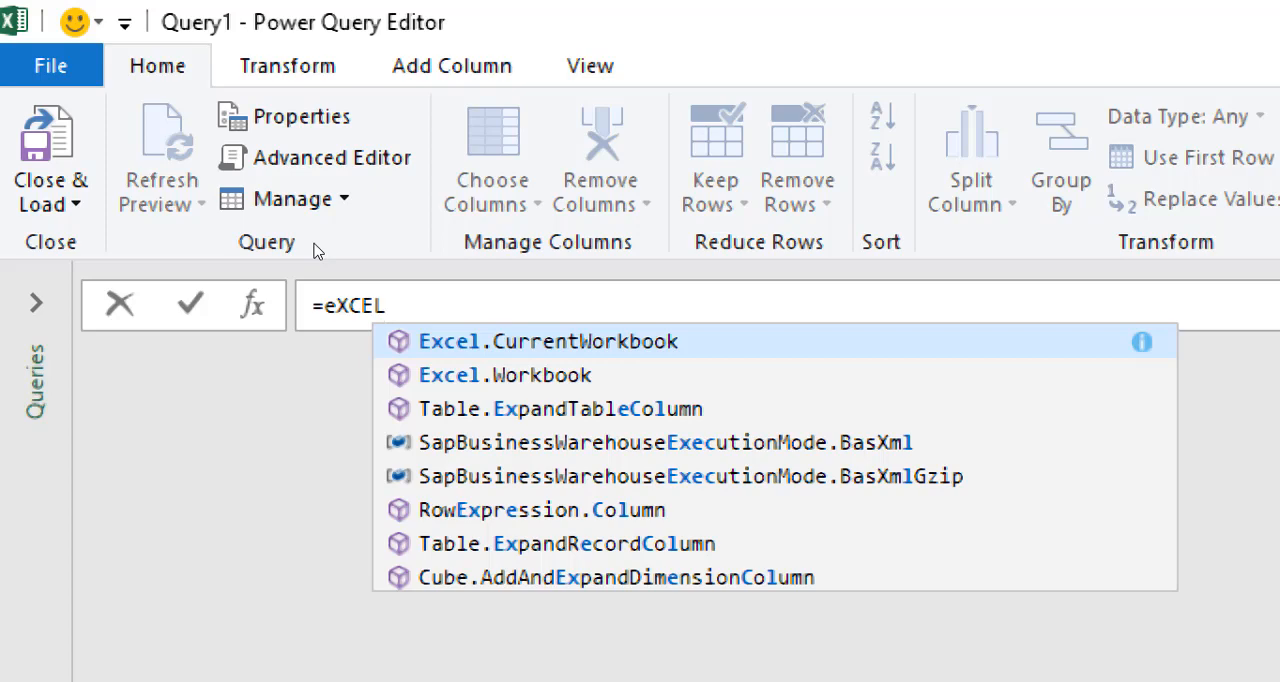
pyautogui.press('Tab')
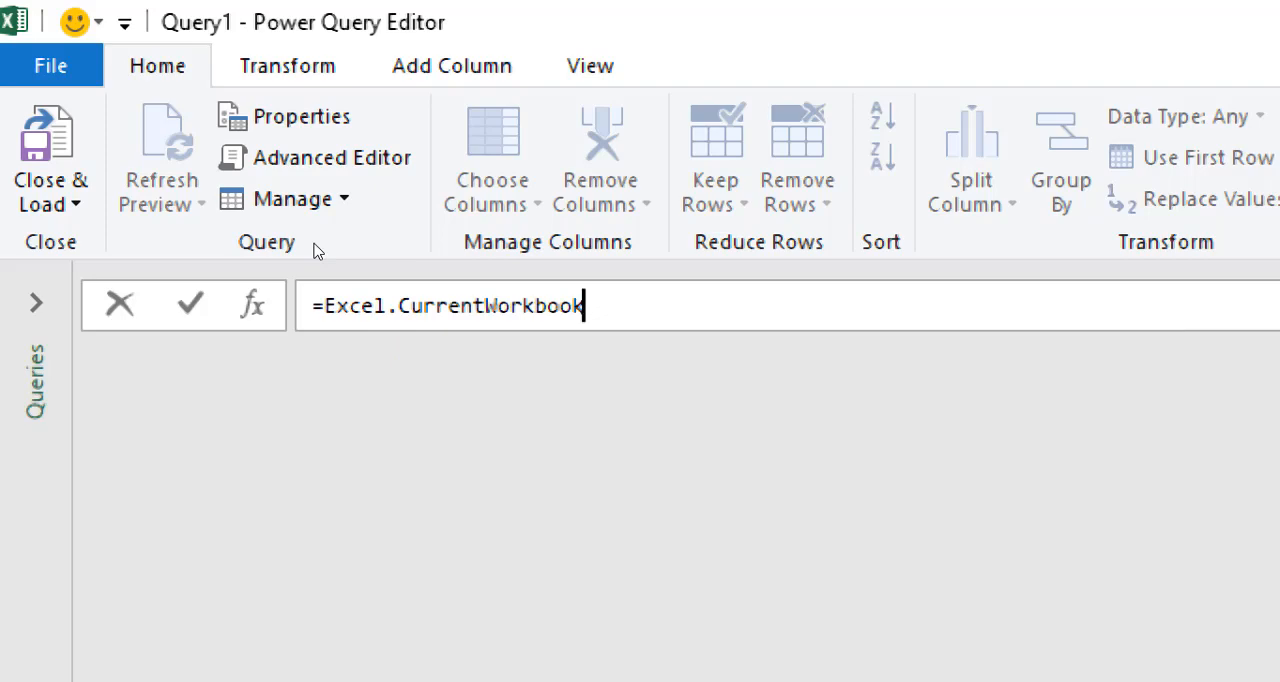
pyautogui.write('(')
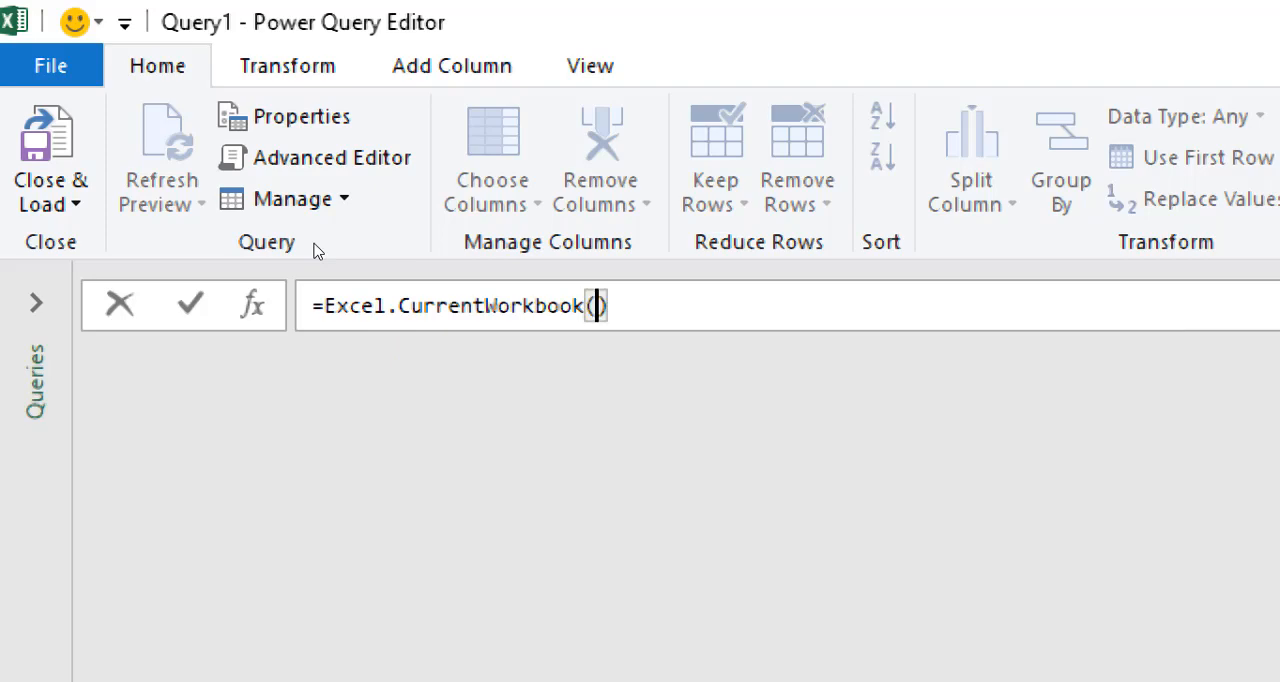
pyautogui.write(')')
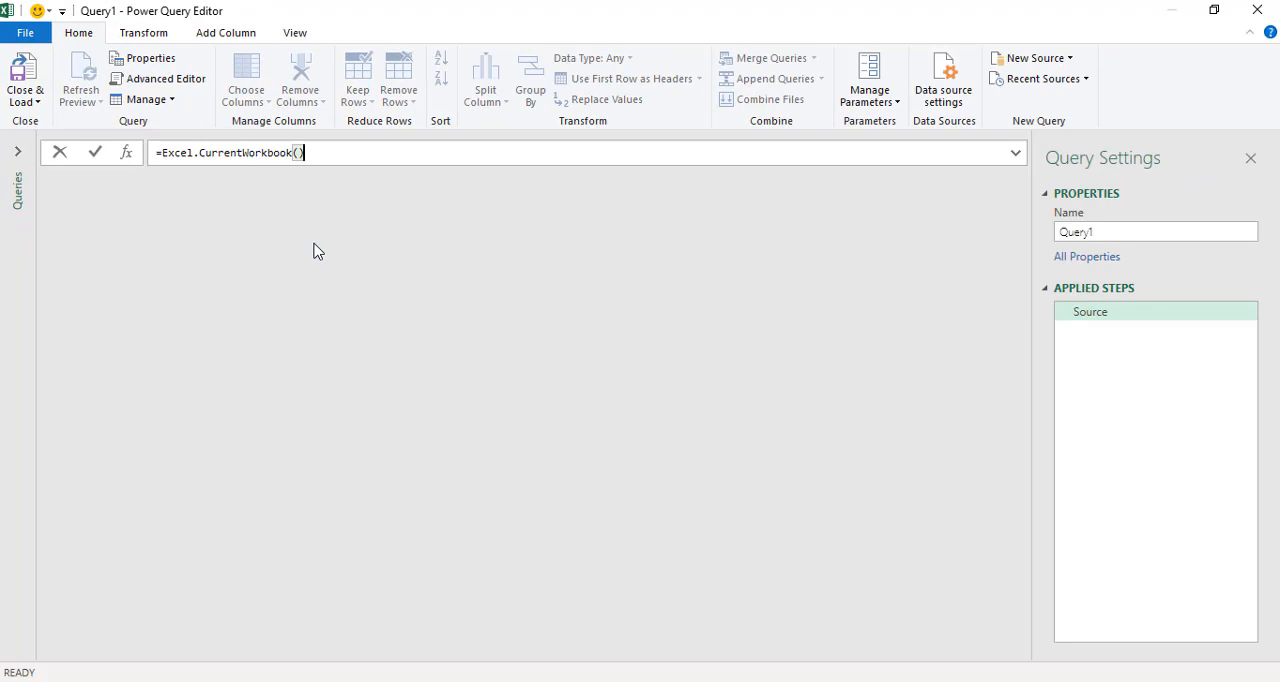
pyautogui.press('Return')
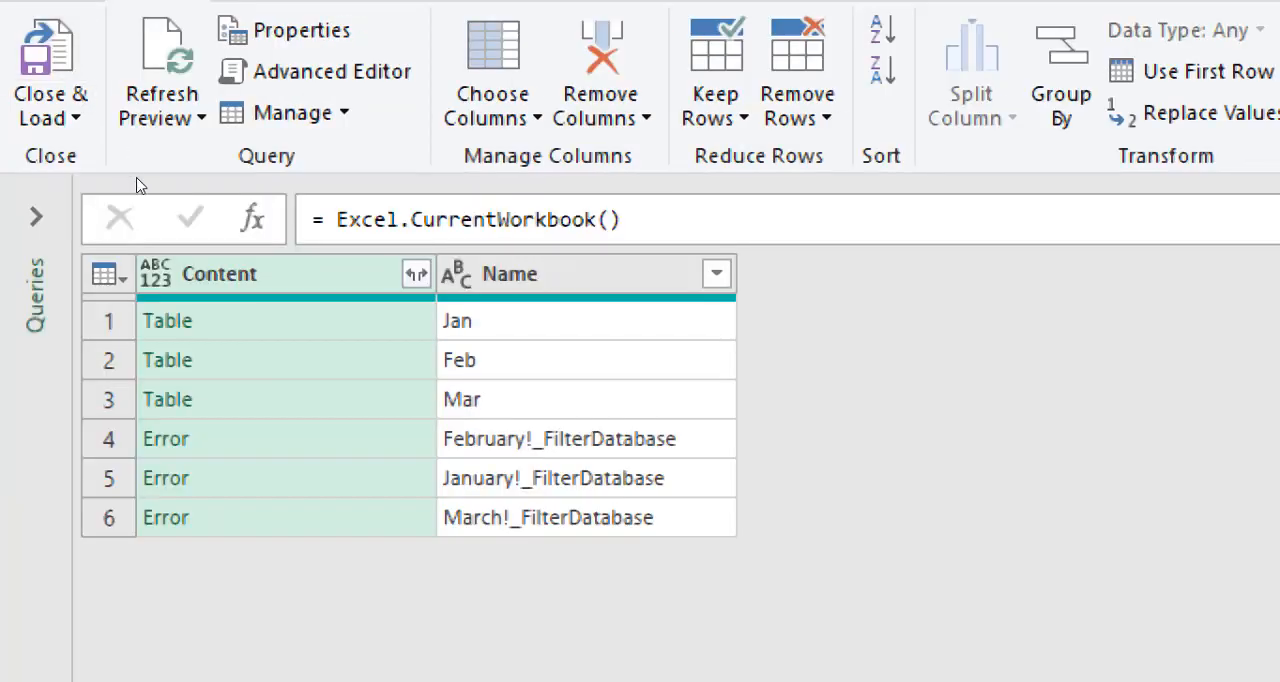
# - Filter the Name column to keep only Jan, Feb and Mar, excluding the _FilterDatabase entries
pyautogui.press('Right')
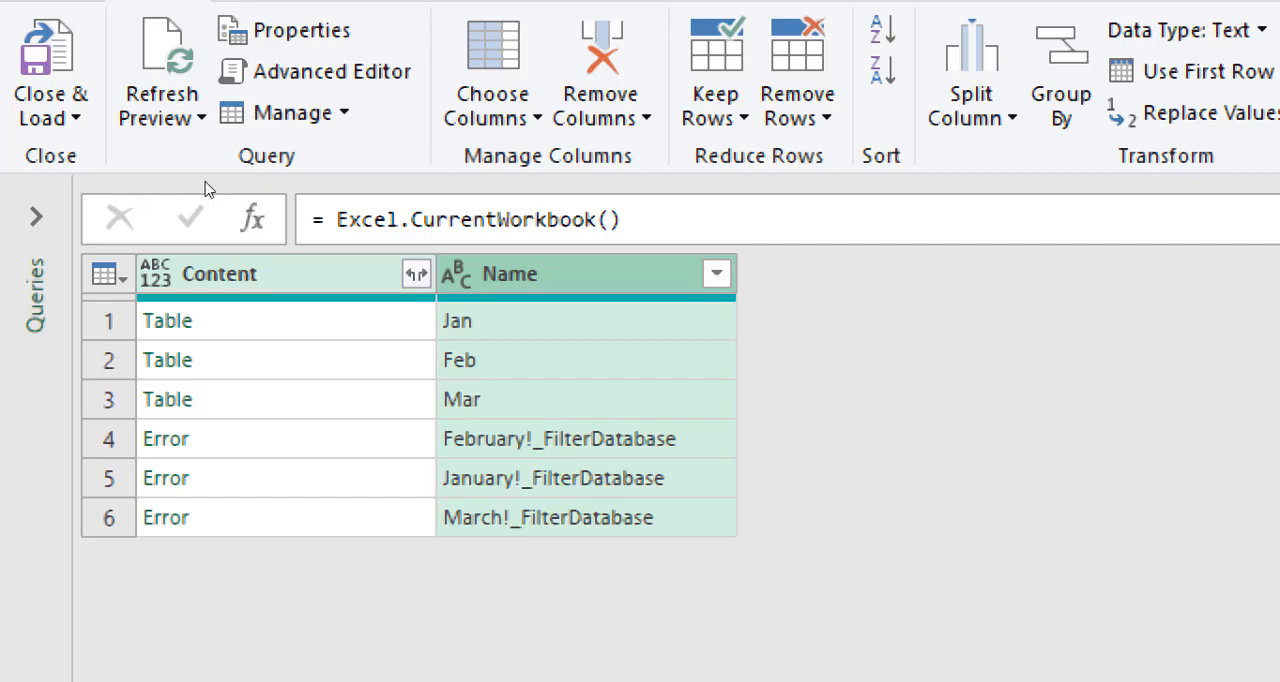
pyautogui.click(717, 274)
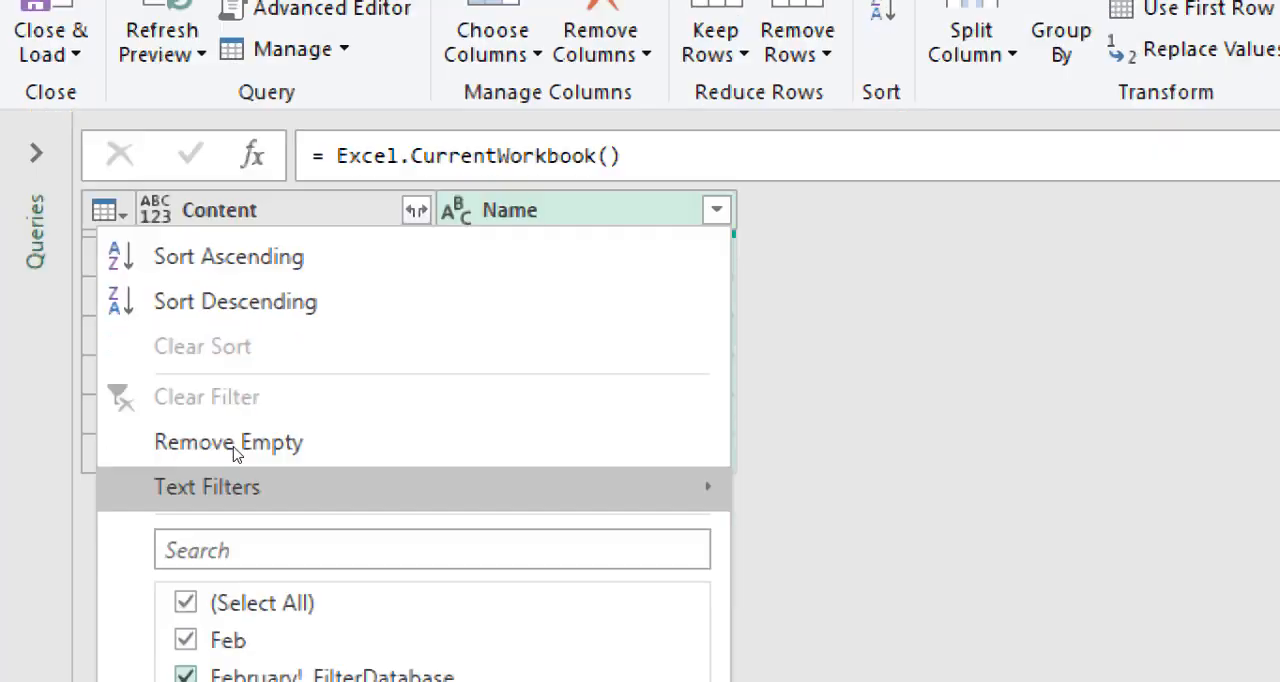
pyautogui.click(185, 471)
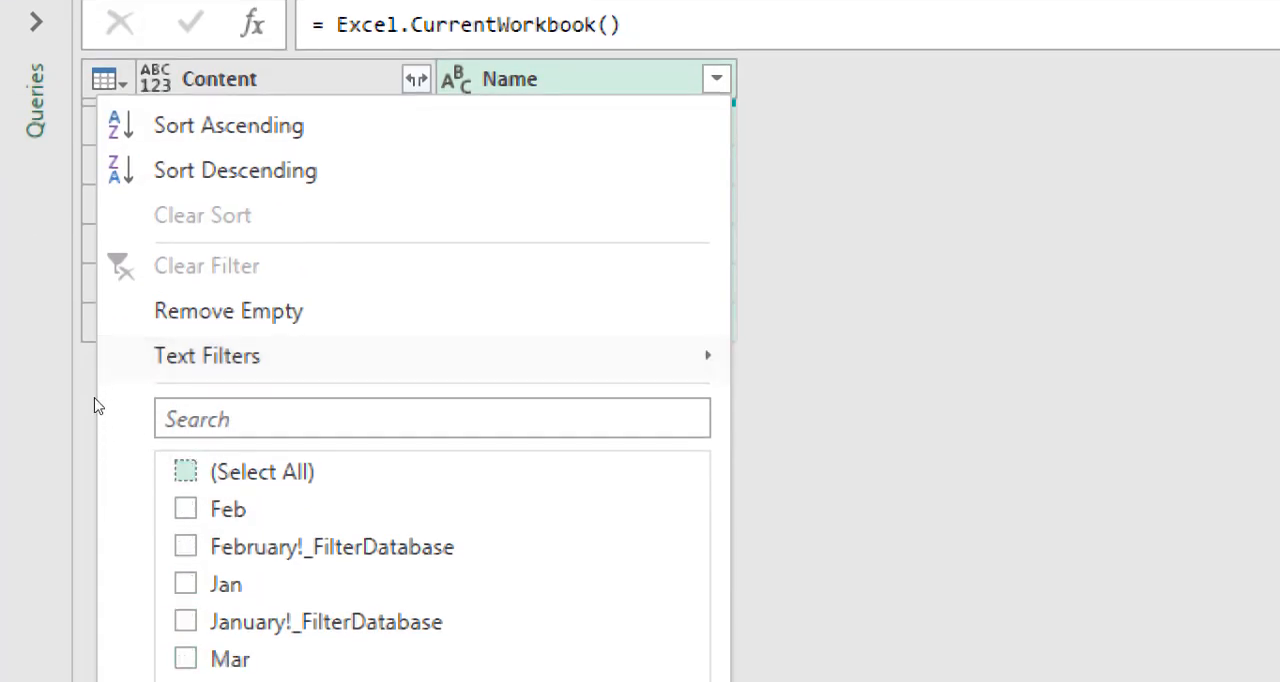
pyautogui.click(185, 658)
pyautogui.press('Up')
pyautogui.press('Up')
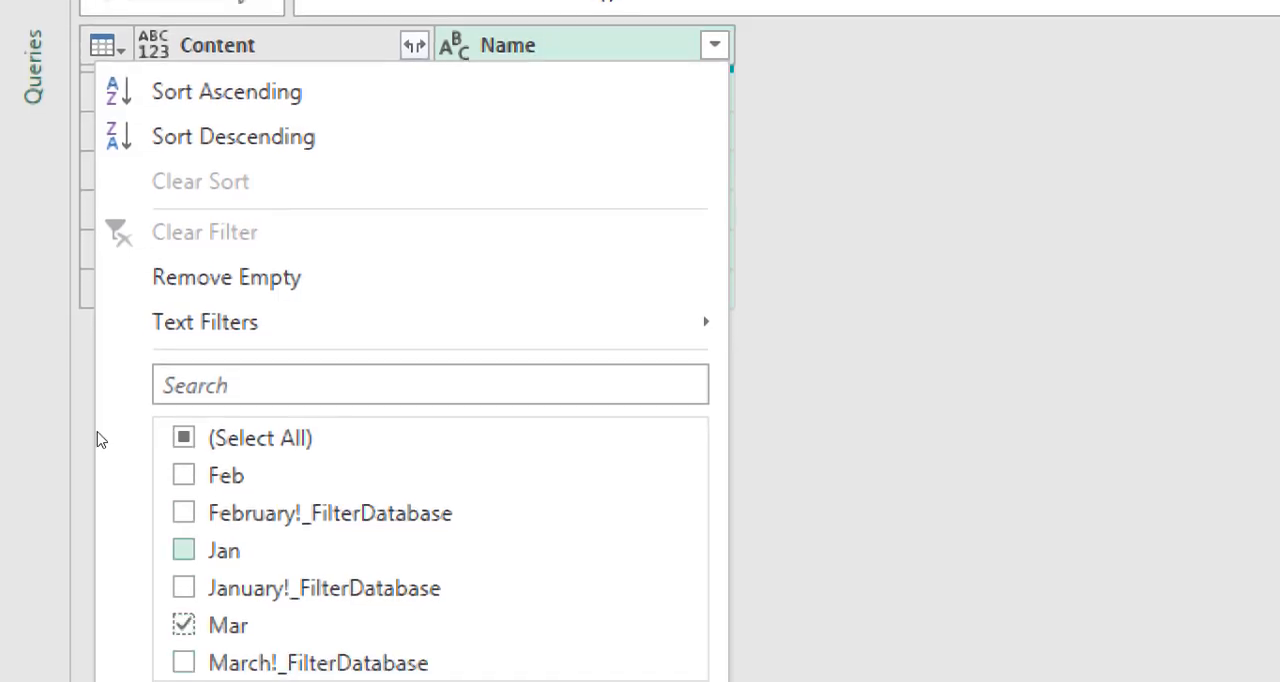
pyautogui.press('space')
pyautogui.press('Up')
pyautogui.press('Up')
pyautogui.press('space')
pyautogui.press('Down')
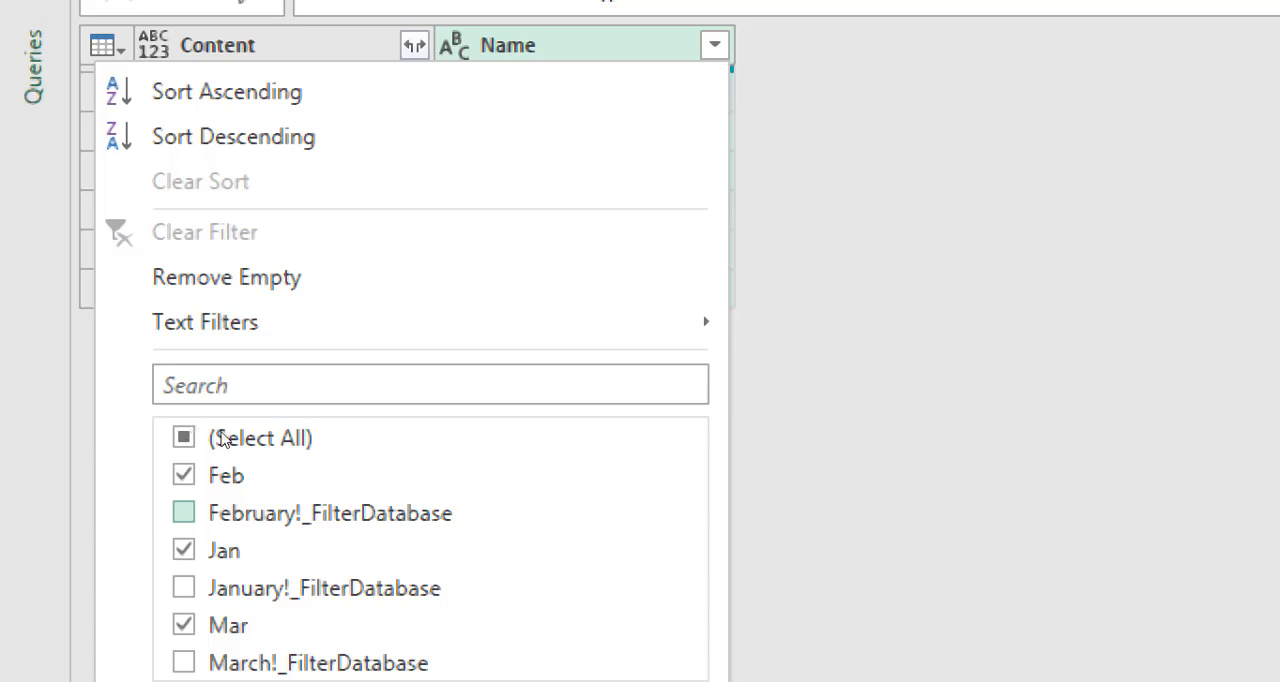
pyautogui.press('Return')
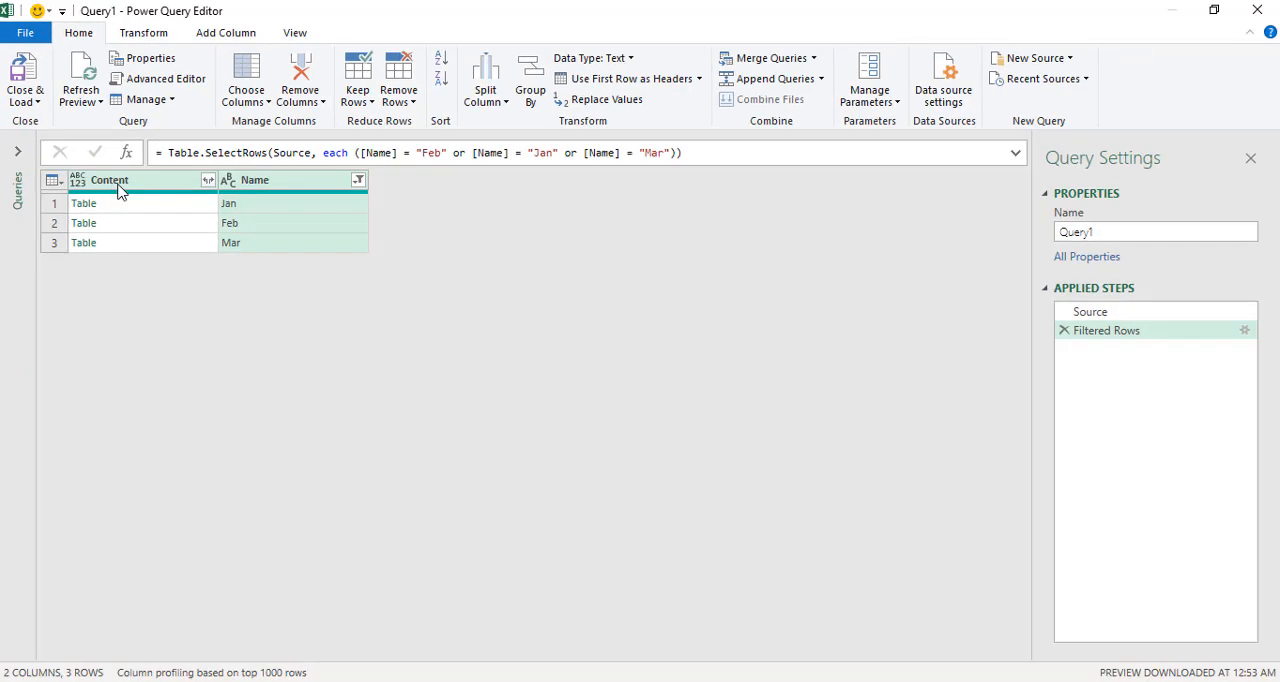
# - Expand the Content column into SALES DATE, SALES USD, YEAR and MONTH without the original column name as prefix
pyautogui.click(207, 182)
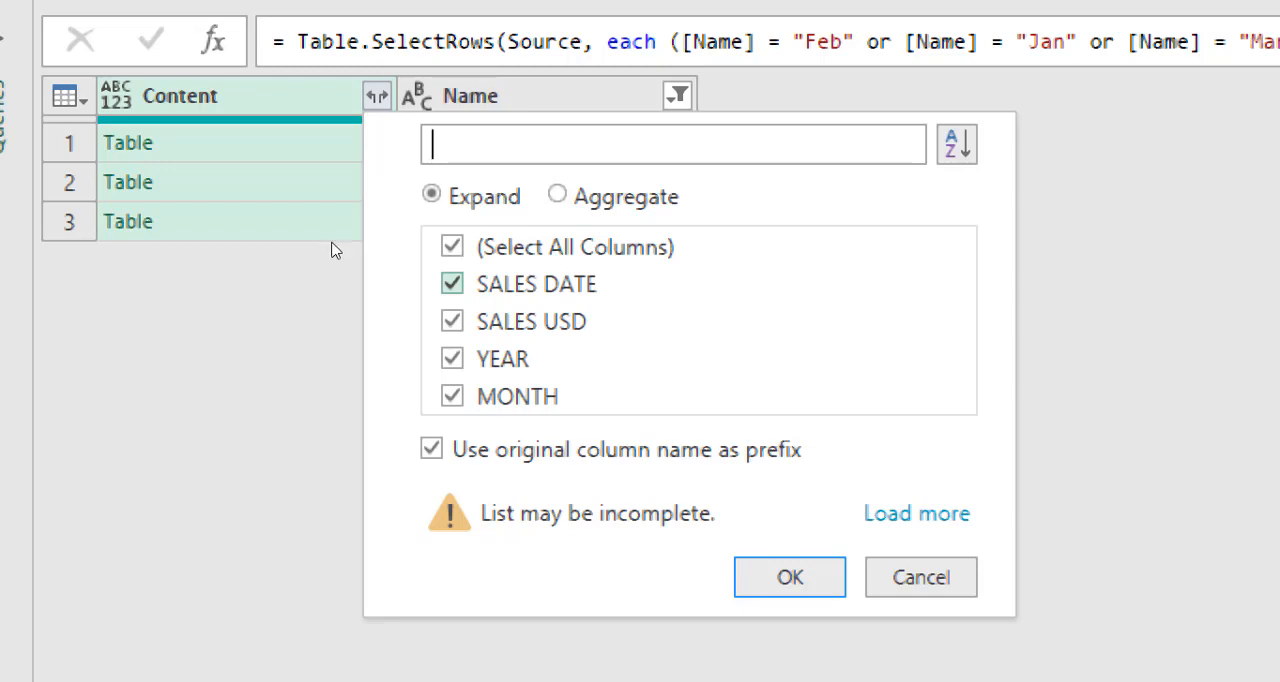
pyautogui.click(590, 196)
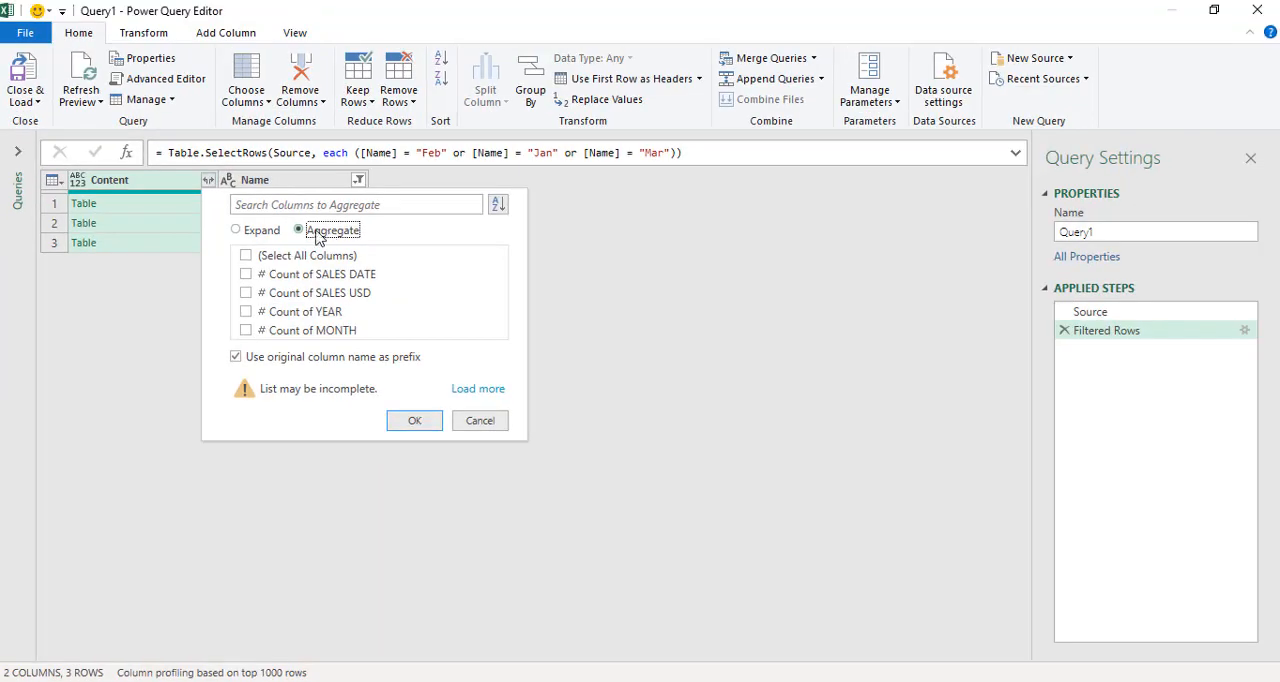
pyautogui.click(262, 232)
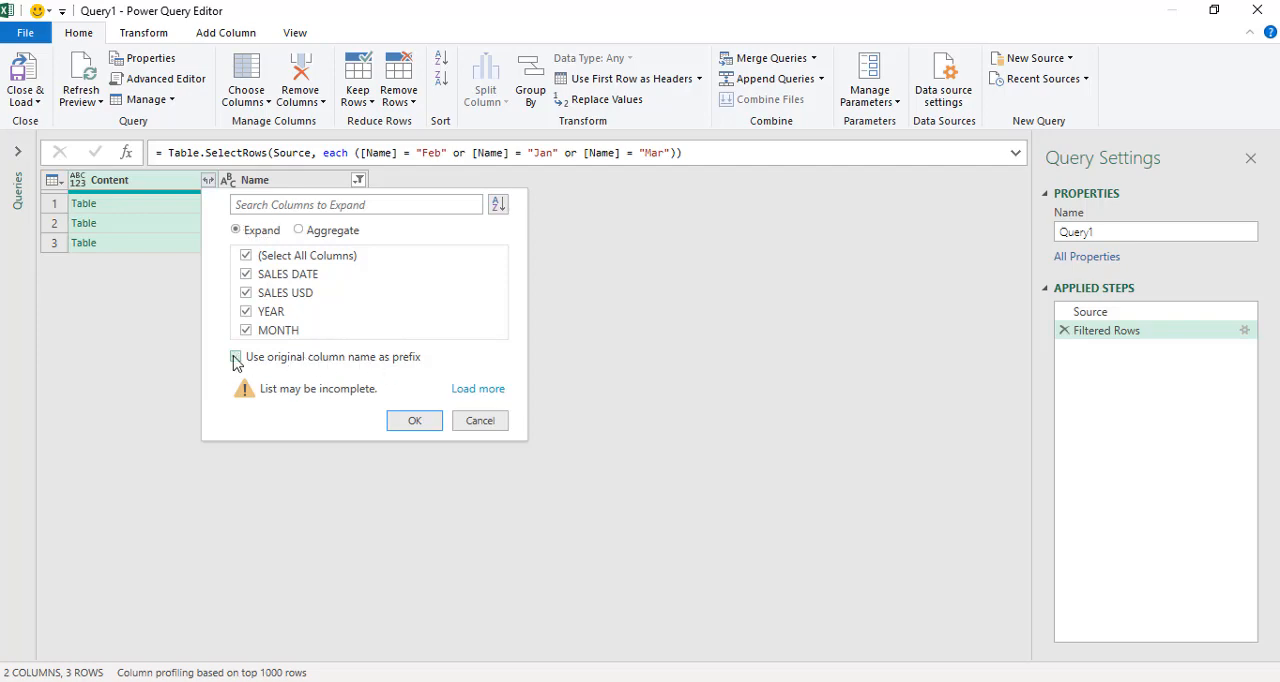
pyautogui.click(236, 357)
pyautogui.click(413, 421)
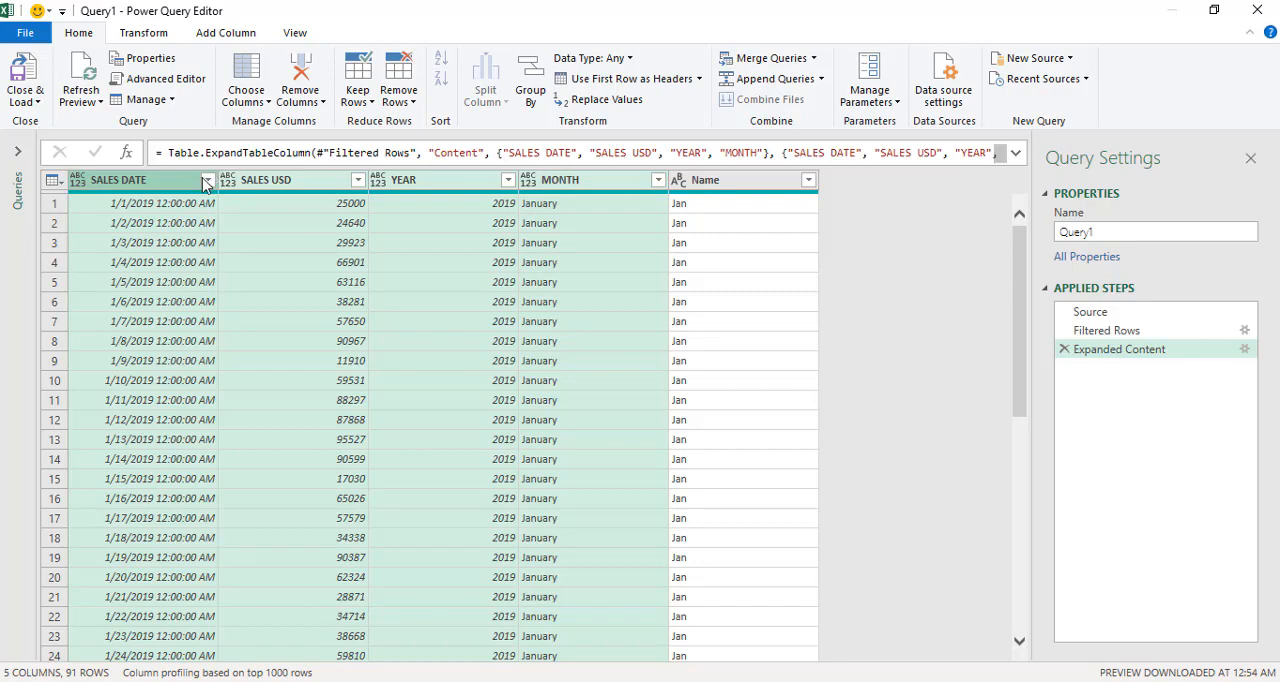
# - Check the appended rows through March and load the query into a new worksheet
pyautogui.scroll(-20, 541, 283)
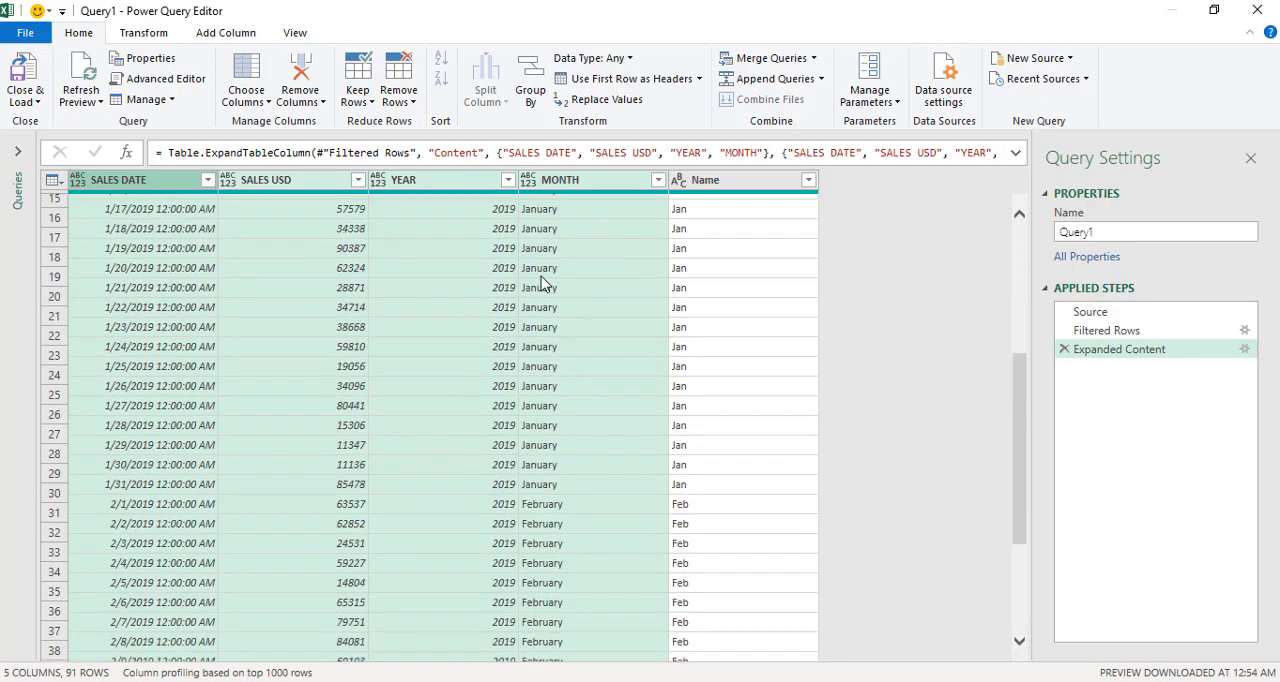
pyautogui.scroll(-1, 541, 283)
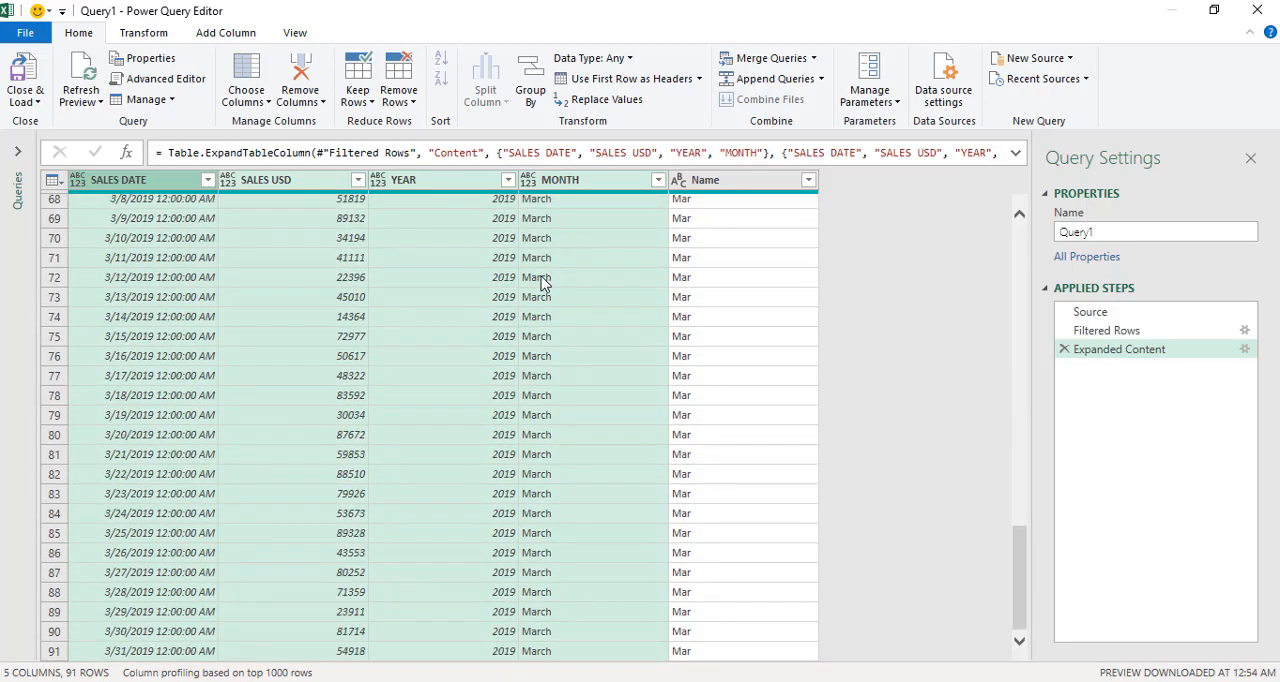
pyautogui.click(30, 102)
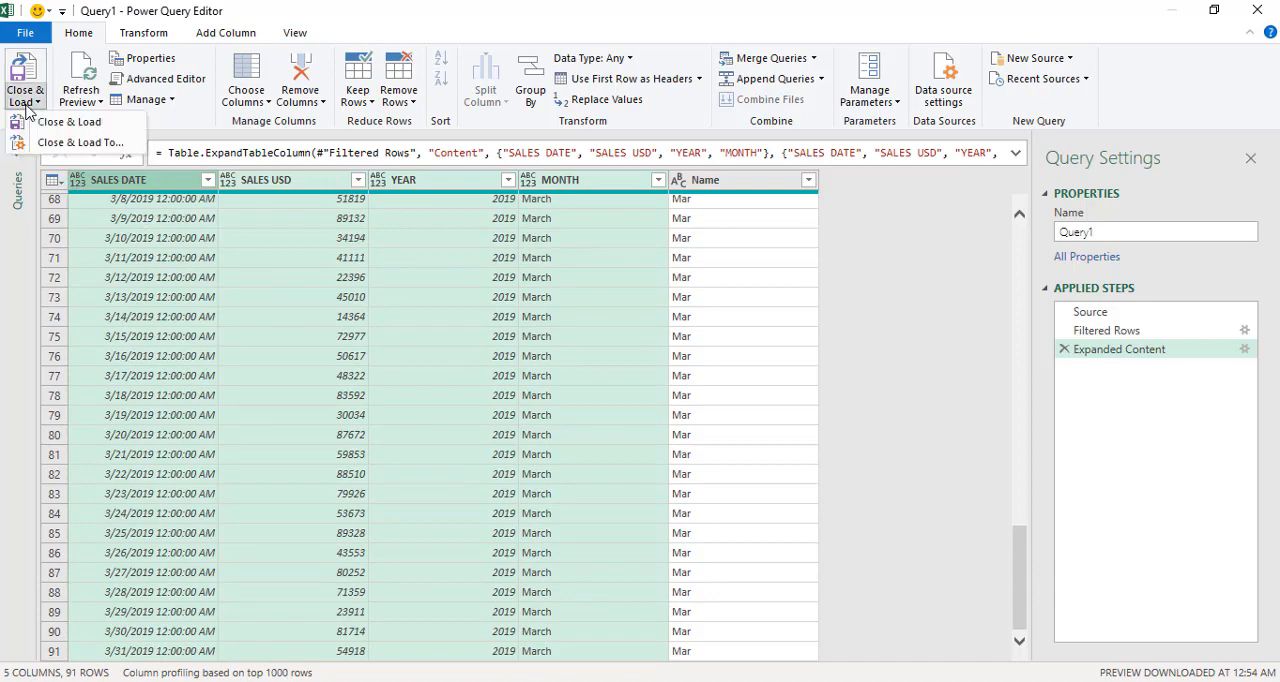
pyautogui.click(45, 121)
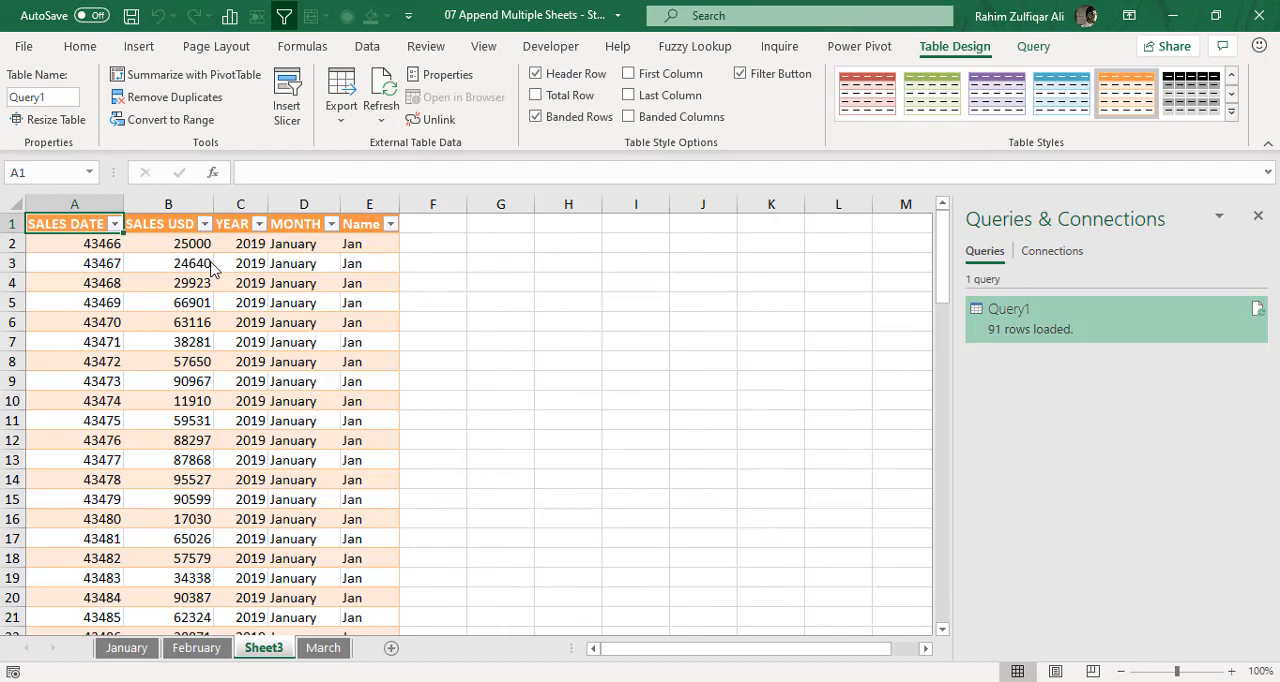
# - Review the loaded combined table down to the point where the February rows meet the March rows
pyautogui.scroll(-20, 211, 262)
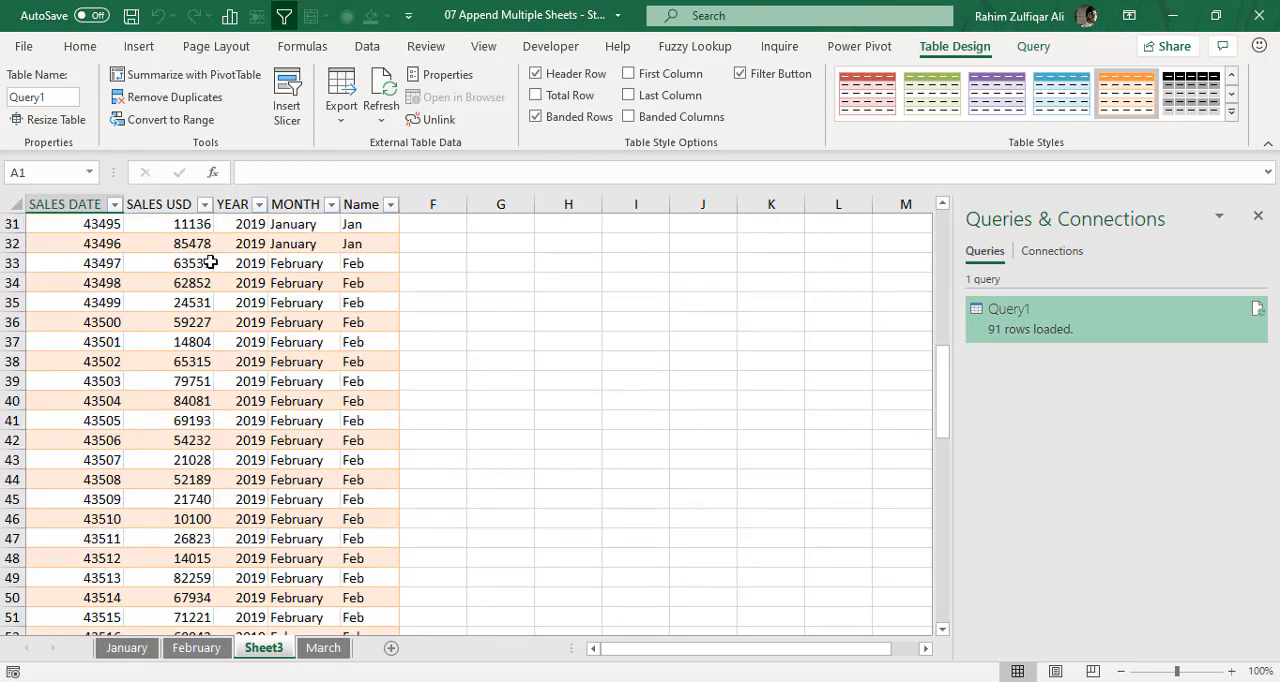
pyautogui.scroll(17, 211, 262)
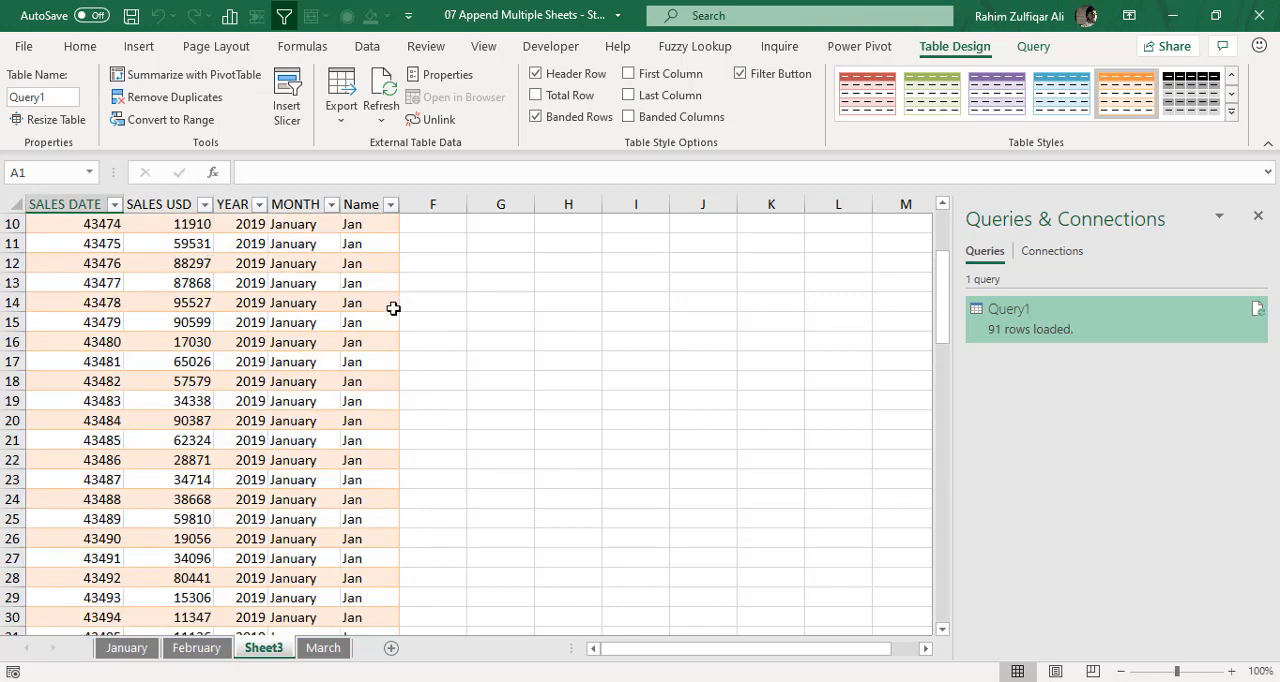
pyautogui.scroll(-16, 389, 317)
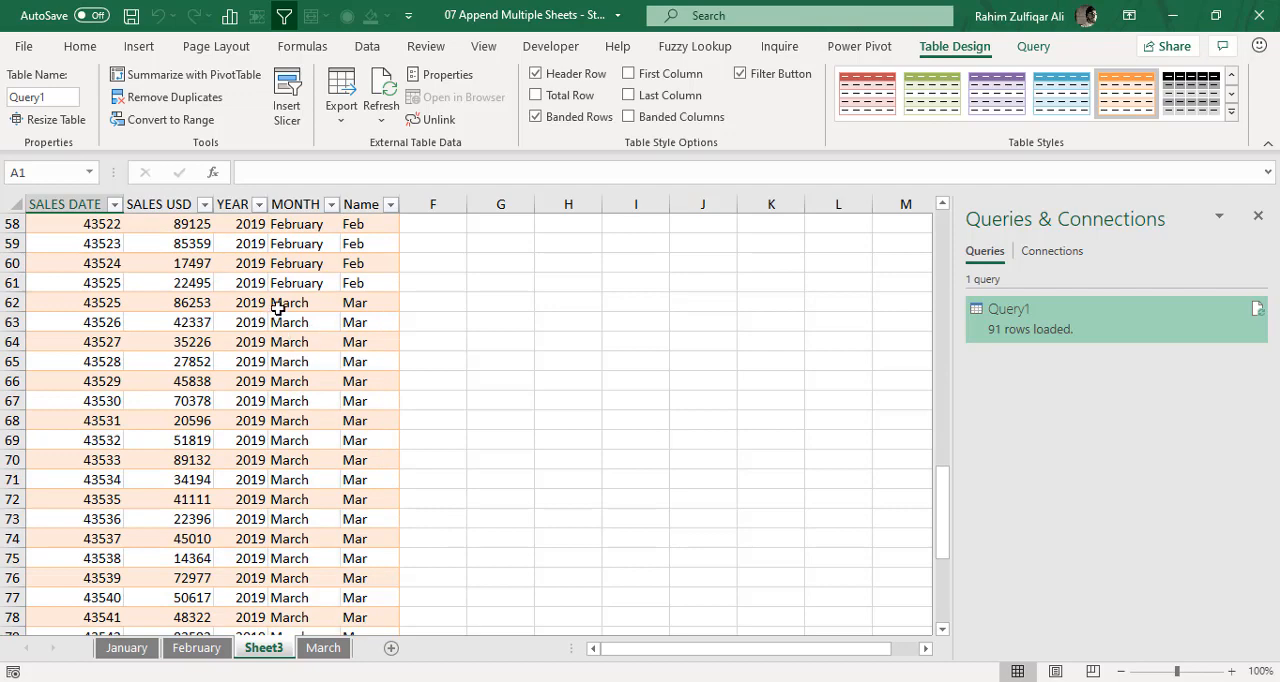
pyautogui.moveTo(103, 283)
pyautogui.mouseDown()
pyautogui.moveTo(377, 283)
pyautogui.moveTo(366, 301)
pyautogui.moveTo(108, 300)
pyautogui.mouseUp()
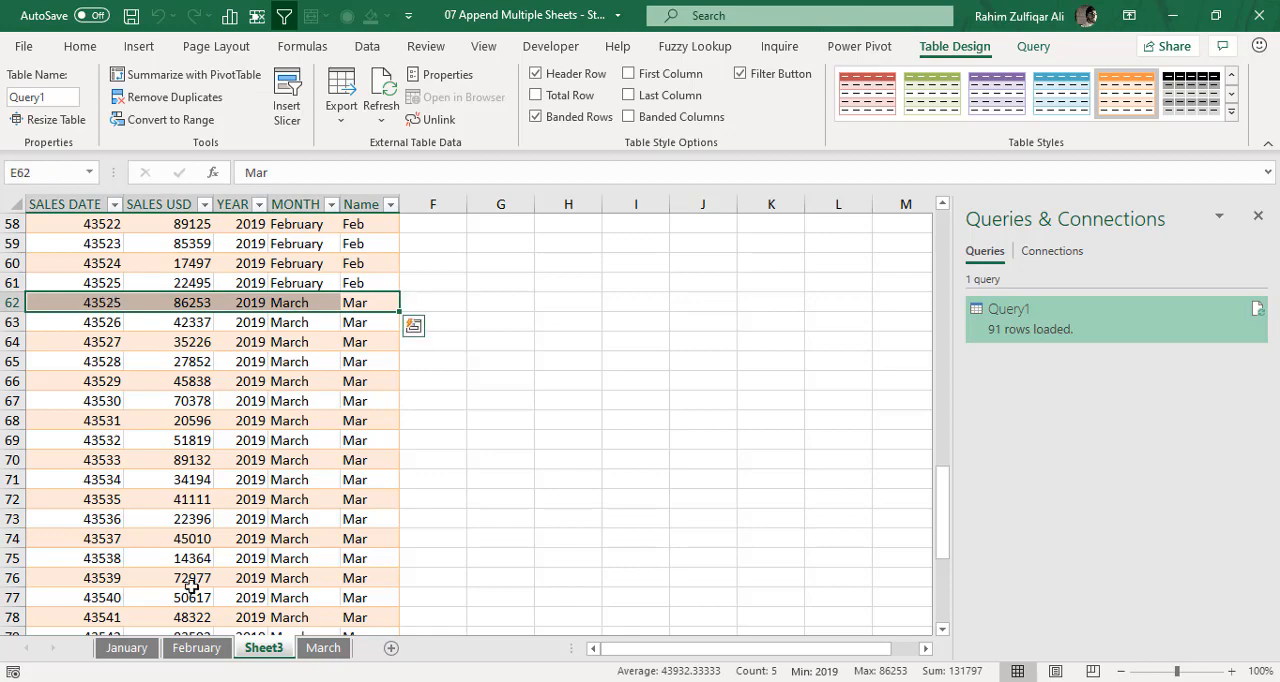
# - Add a row to the February table by copying its last row down, and set its SALES USD to 50000
pyautogui.click(196, 647)
pyautogui.scroll(-6, 229, 481)
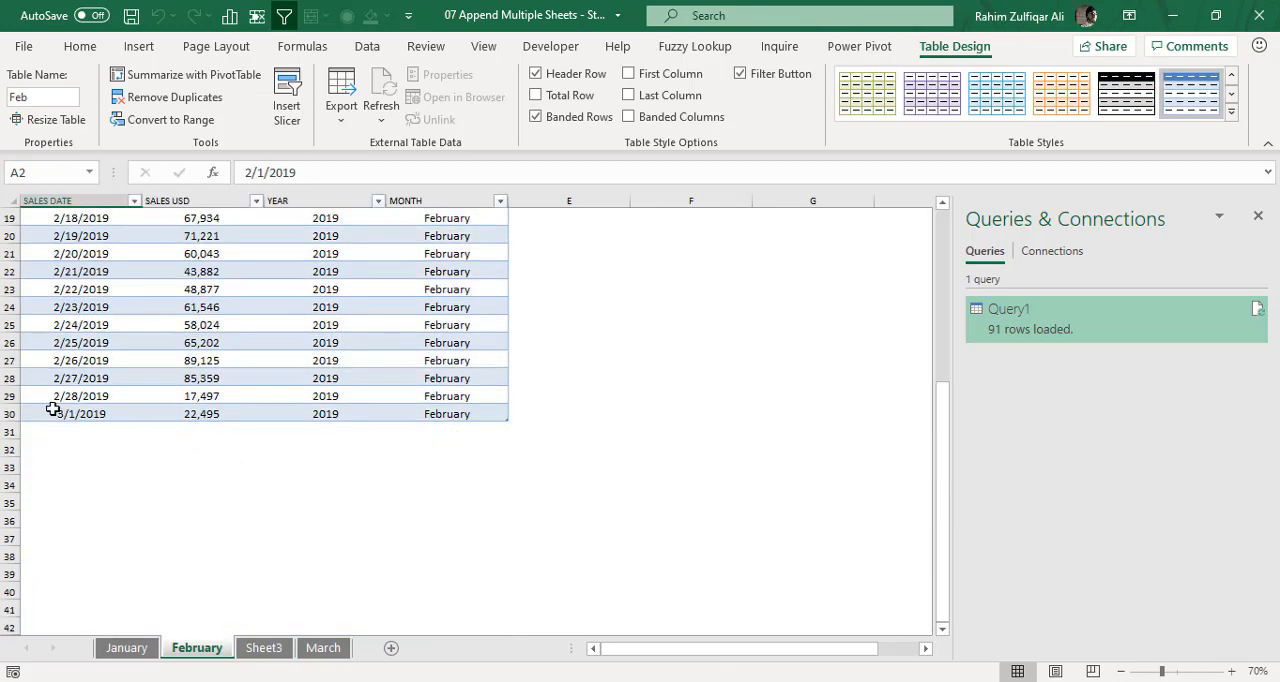
pyautogui.click(100, 412)
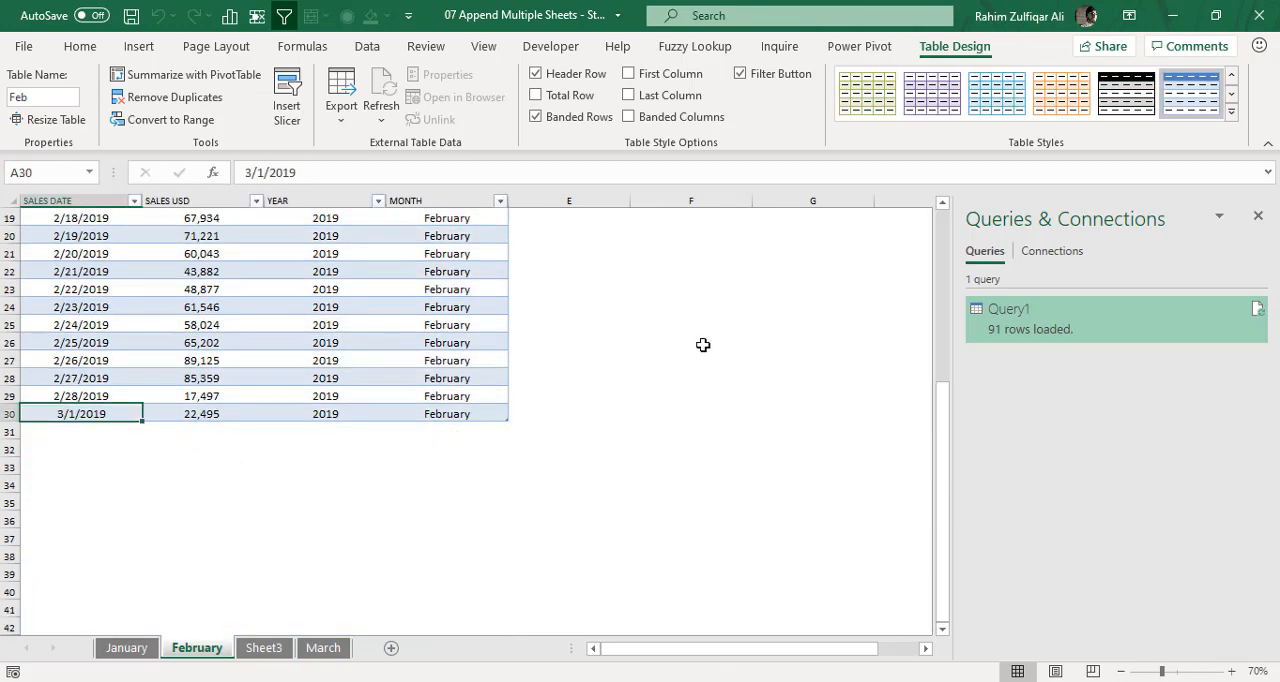
pyautogui.hotkey('shift', 'space')
pyautogui.hotkey('shift', 'Down')
pyautogui.hotkey('ctrl', 'd')
pyautogui.press('Down')
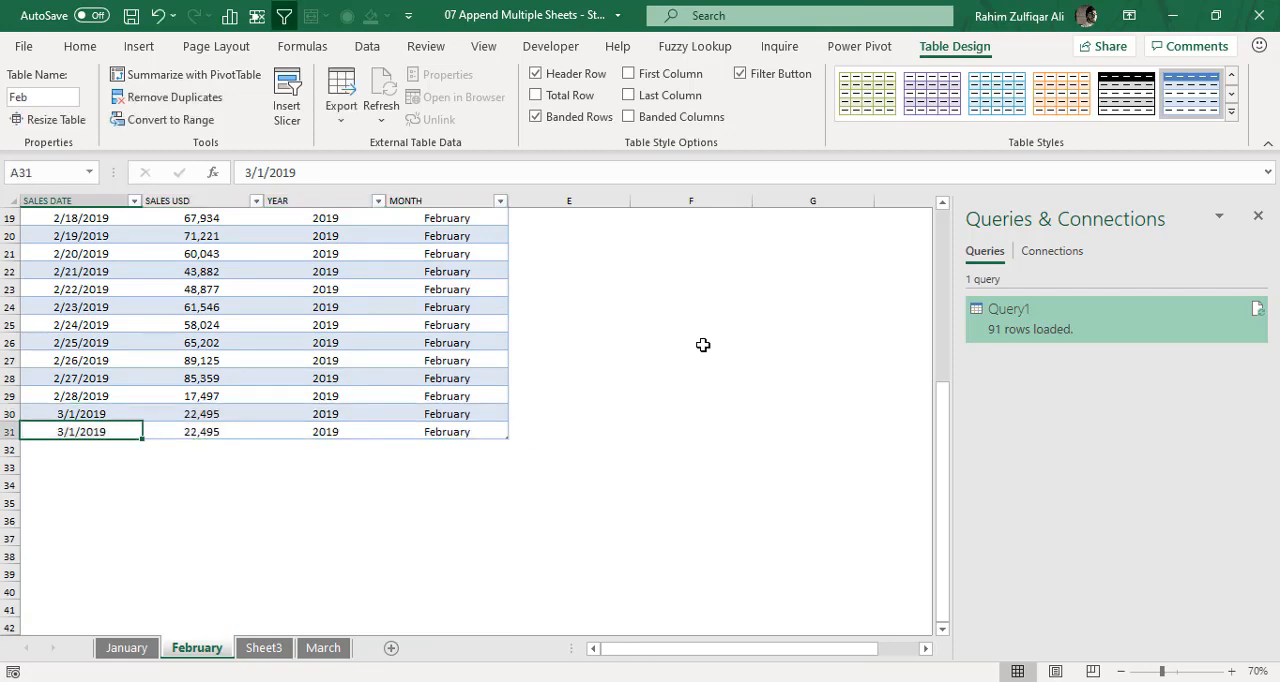
pyautogui.press('Right')
pyautogui.write('50000')
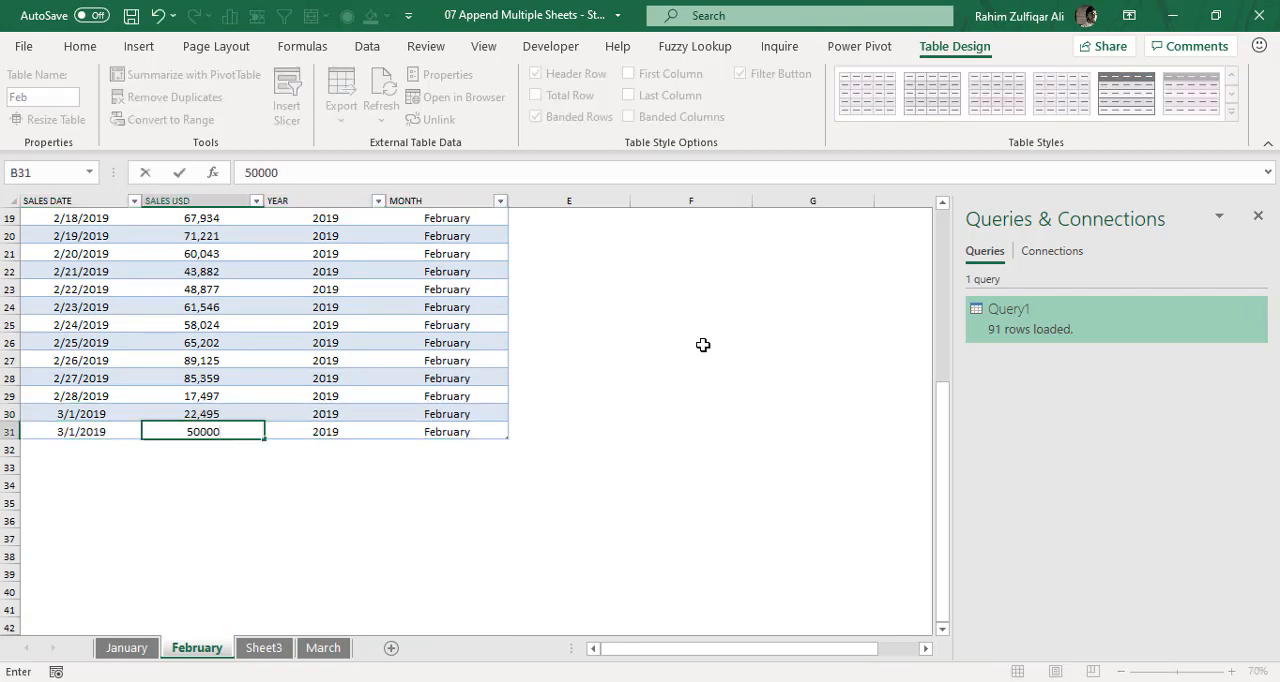
pyautogui.press('Return')
# - Refresh the combined table on Sheet3 to bring in the added February row
pyautogui.click(290, 645)
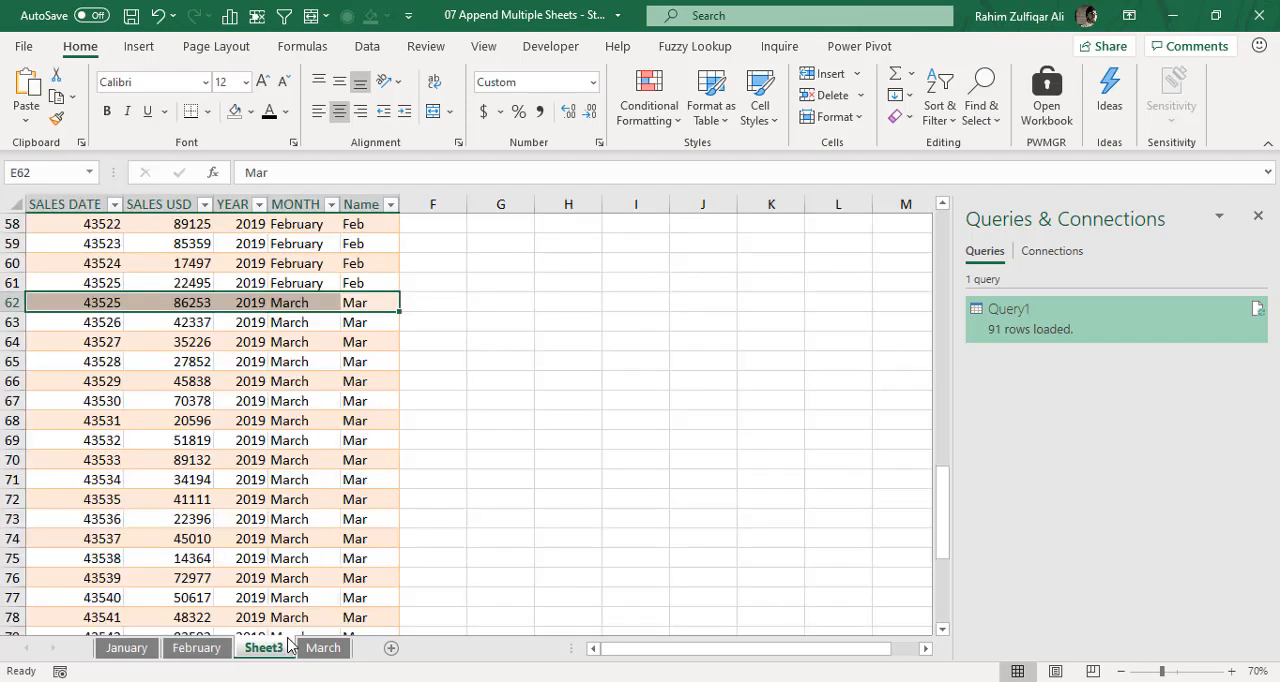
pyautogui.click(241, 327)
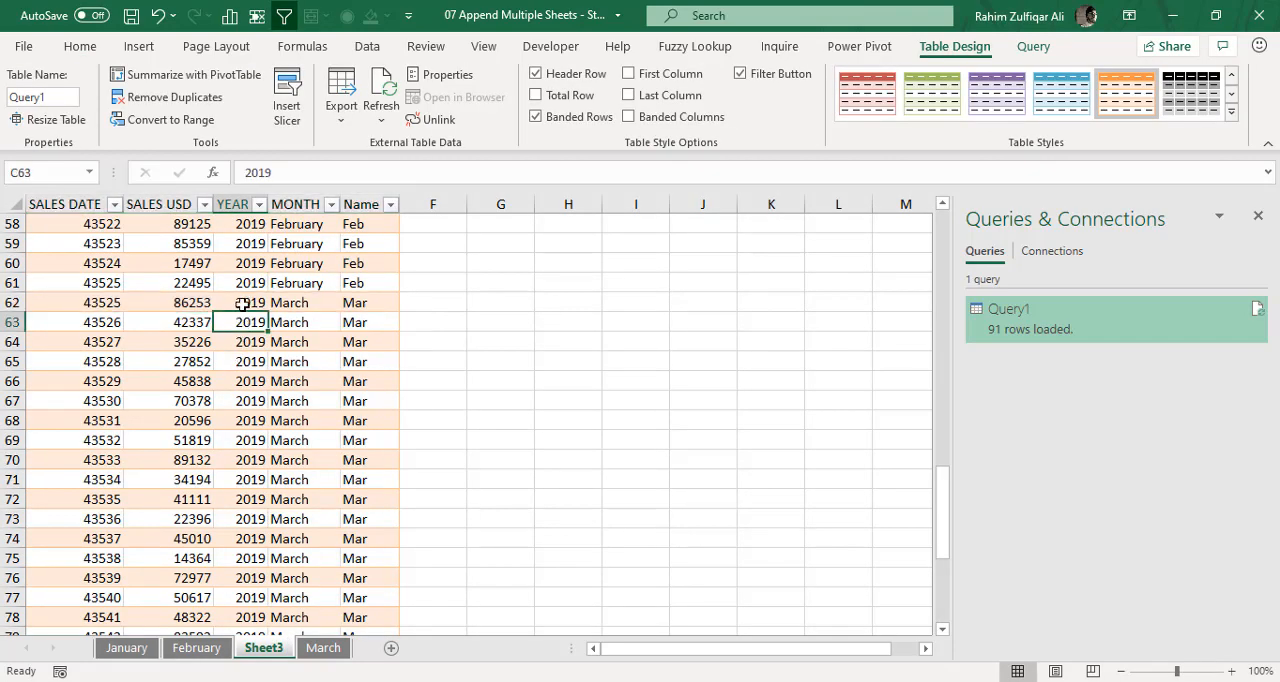
pyautogui.click(243, 303)
pyautogui.click(367, 55)
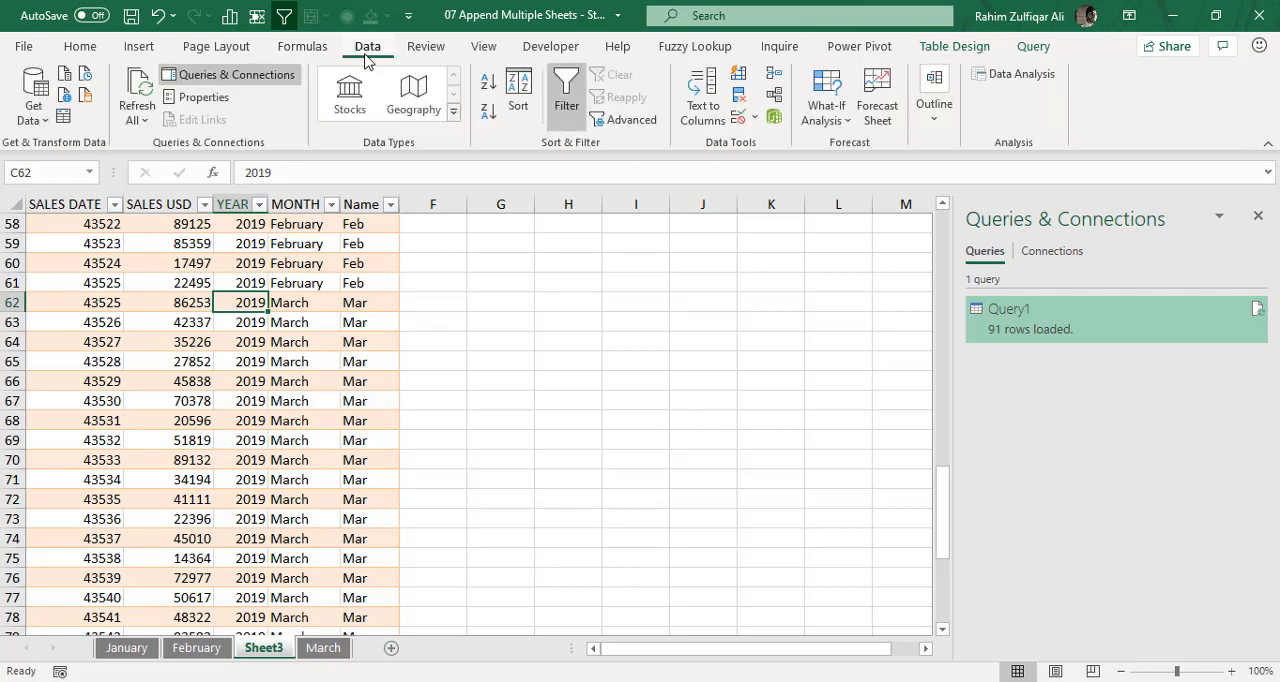
pyautogui.click(146, 92)
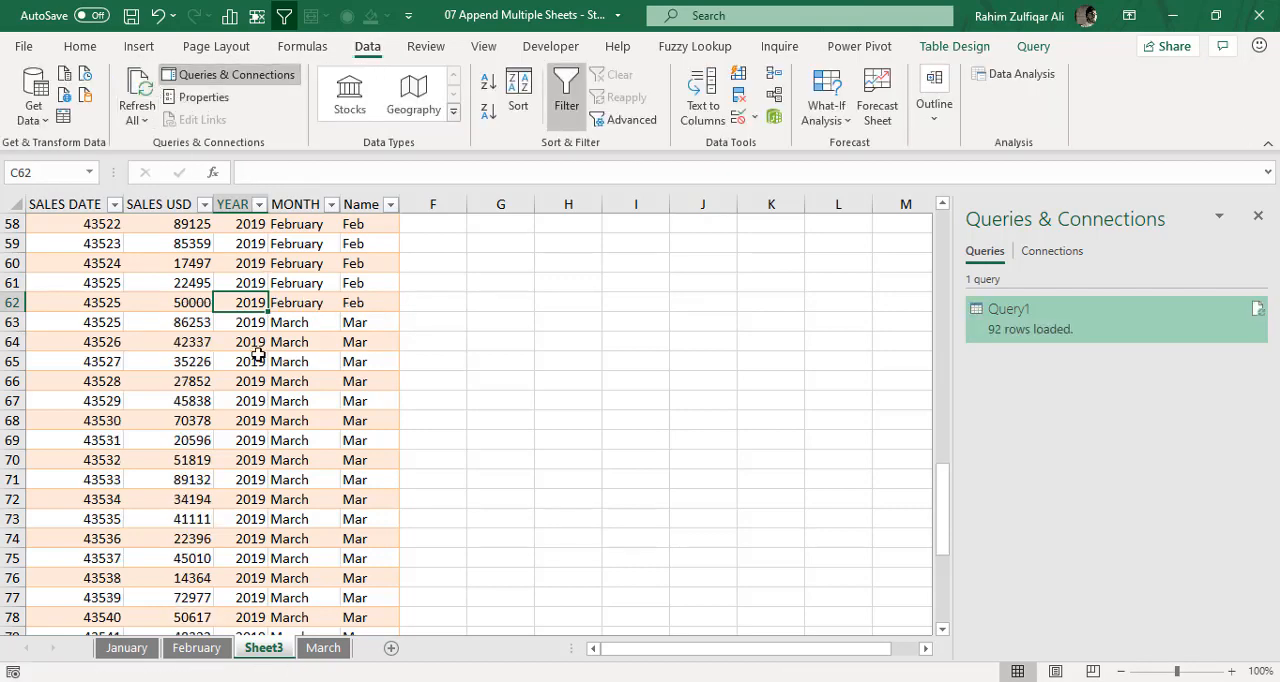
# - Check the added 50000 row in the combined table against the February and March sheets
pyautogui.moveTo(360, 302); pyautogui.dragTo(94, 300)
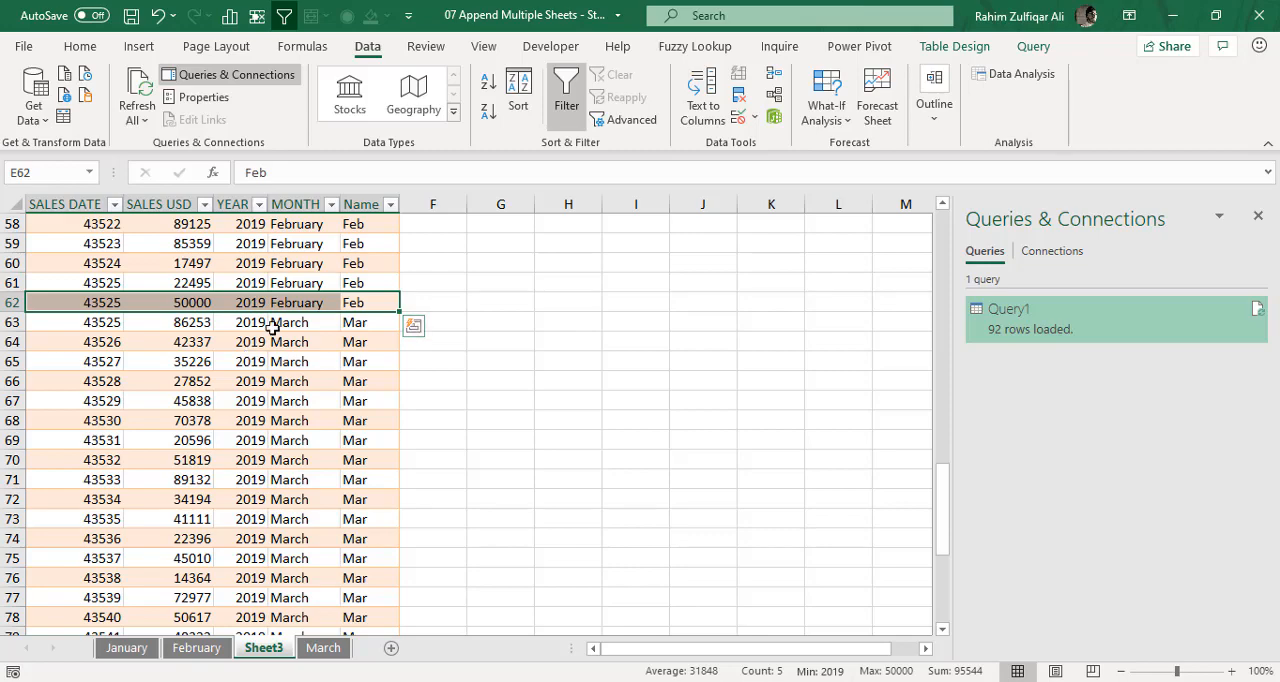
pyautogui.click(318, 322)
pyautogui.click(200, 647)
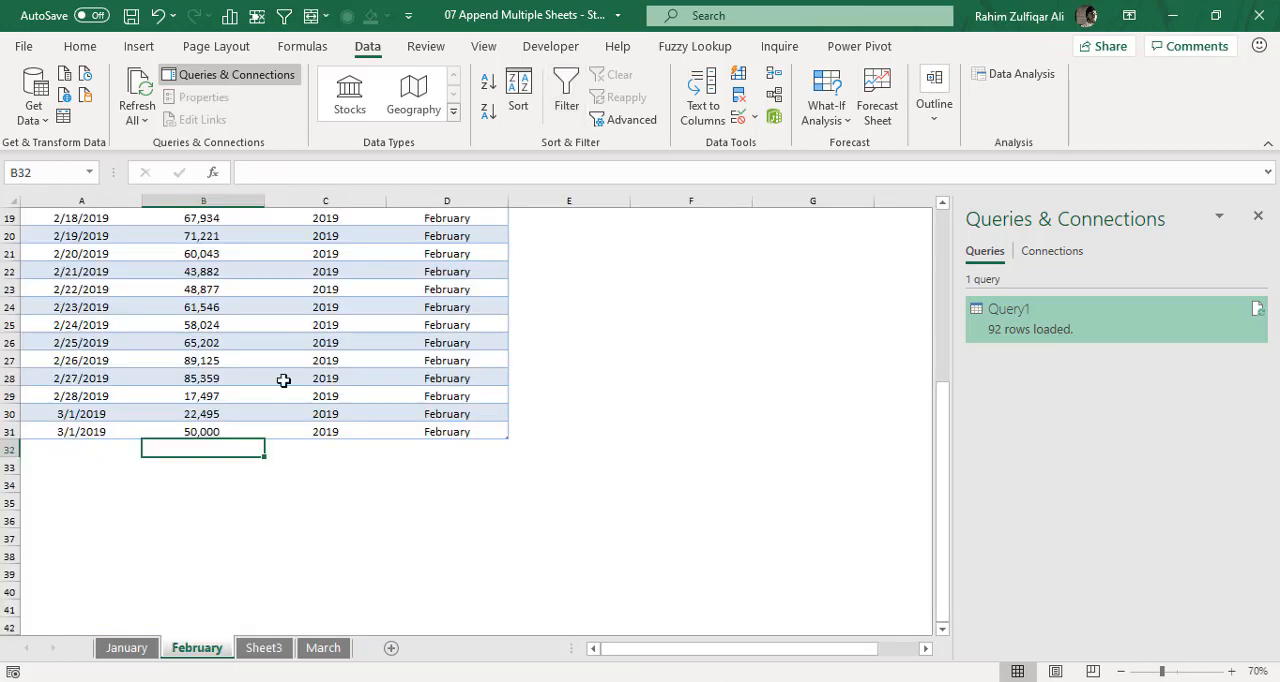
pyautogui.click(323, 648)
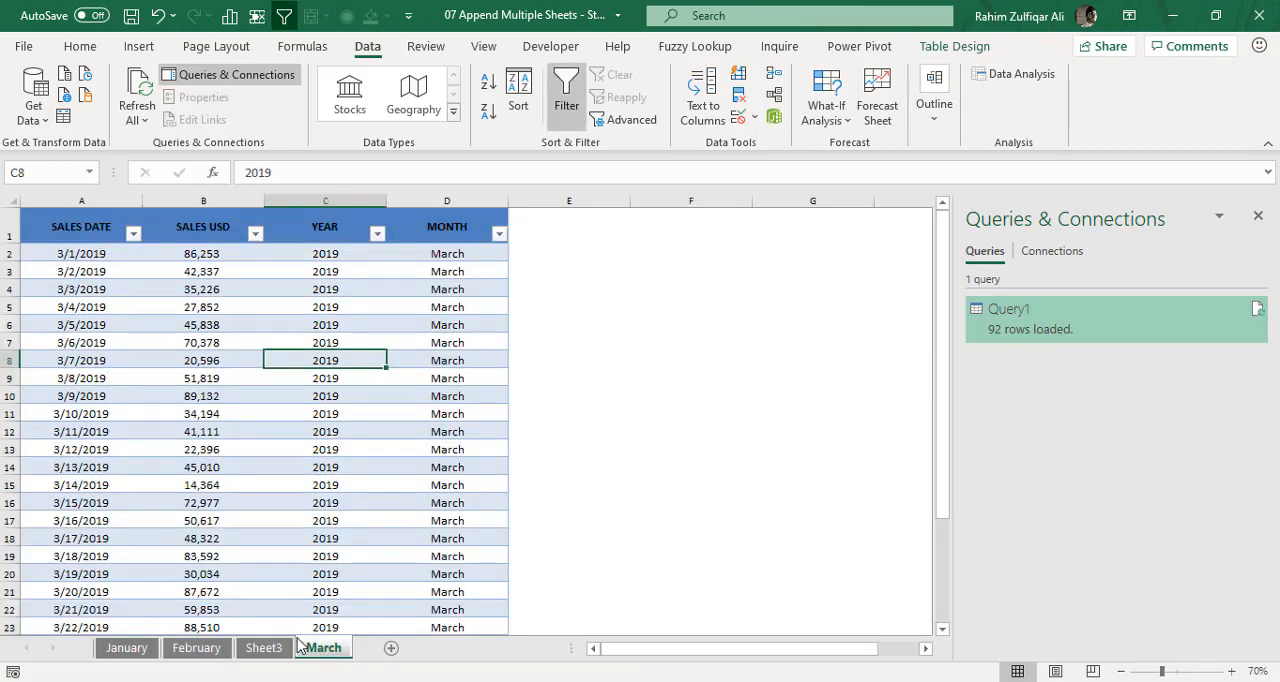
pyautogui.click(270, 650)
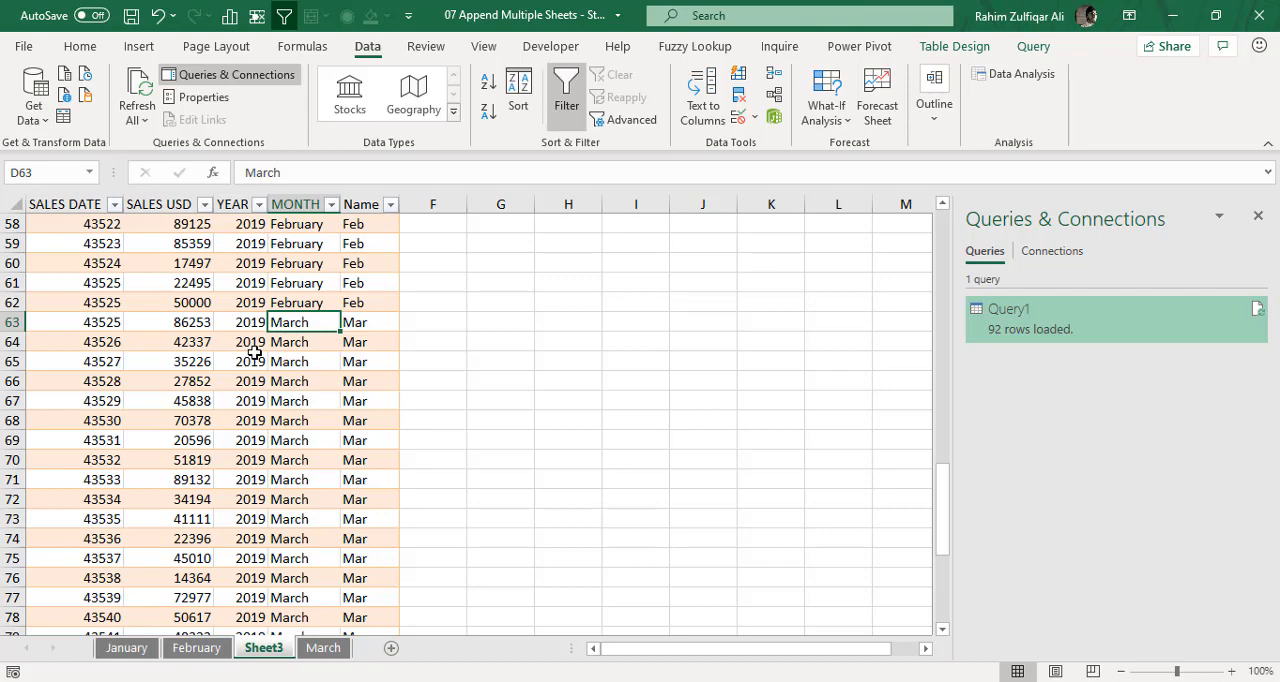
# - Edit Query1 in the Power Query Editor and set the SALES DATE column's data type to Date
pyautogui.click(76, 204)
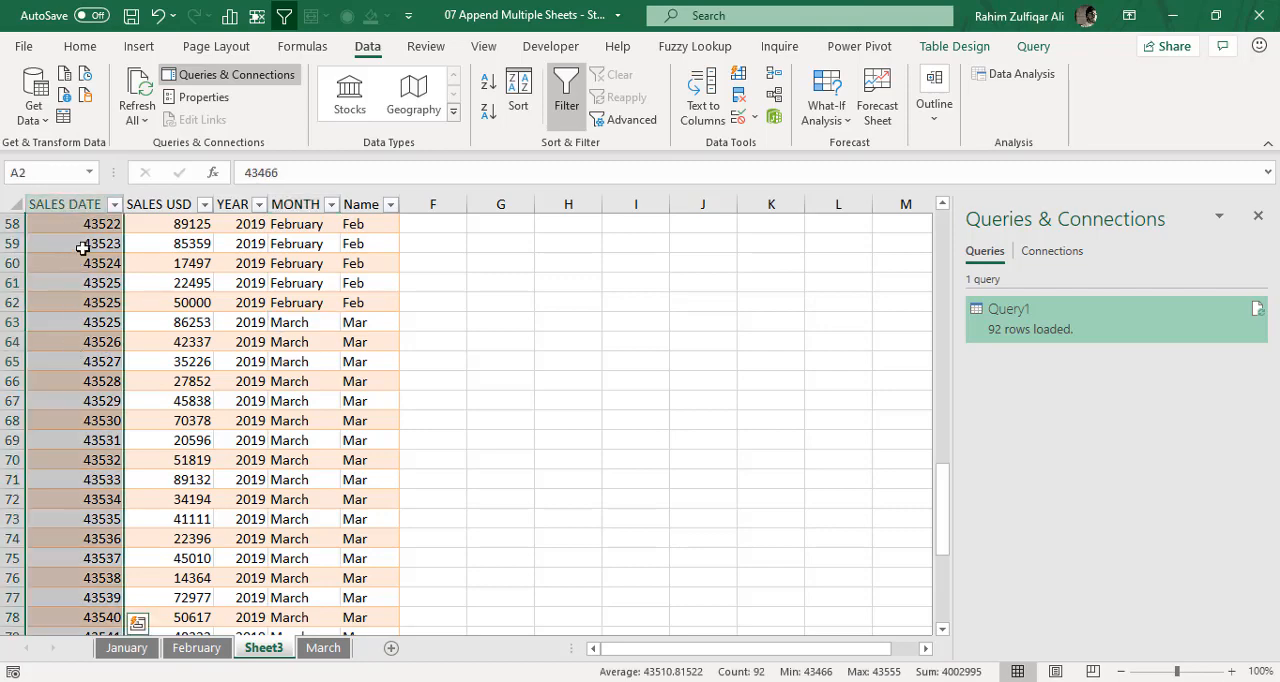
pyautogui.moveTo(83, 243); pyautogui.dragTo(90, 383)
pyautogui.moveTo(92, 449); pyautogui.dragTo(94, 541)
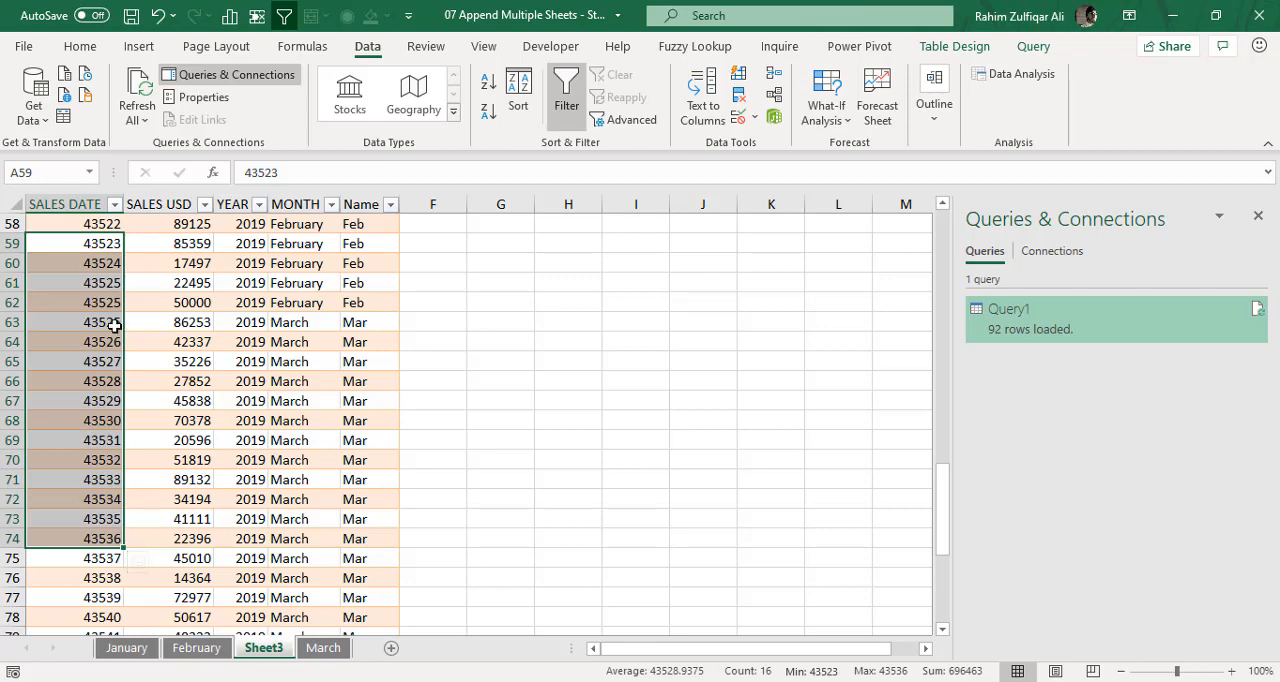
pyautogui.click(150, 325)
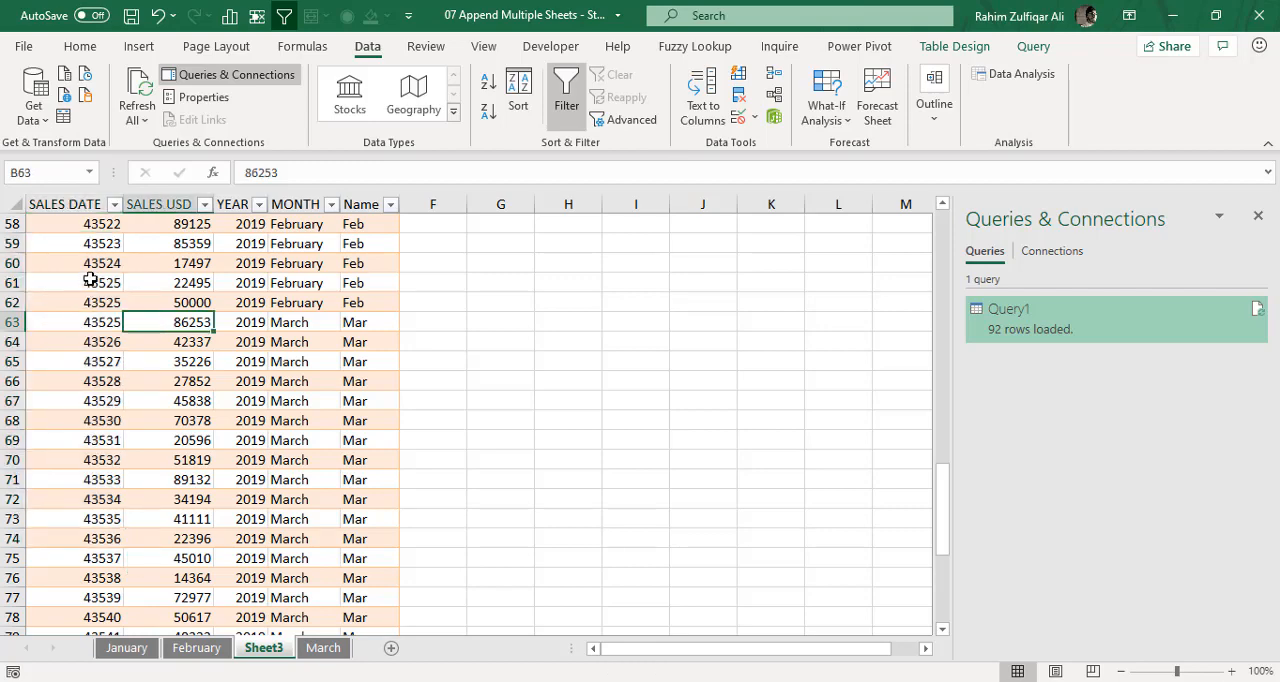
pyautogui.moveTo(95, 264); pyautogui.dragTo(105, 540)
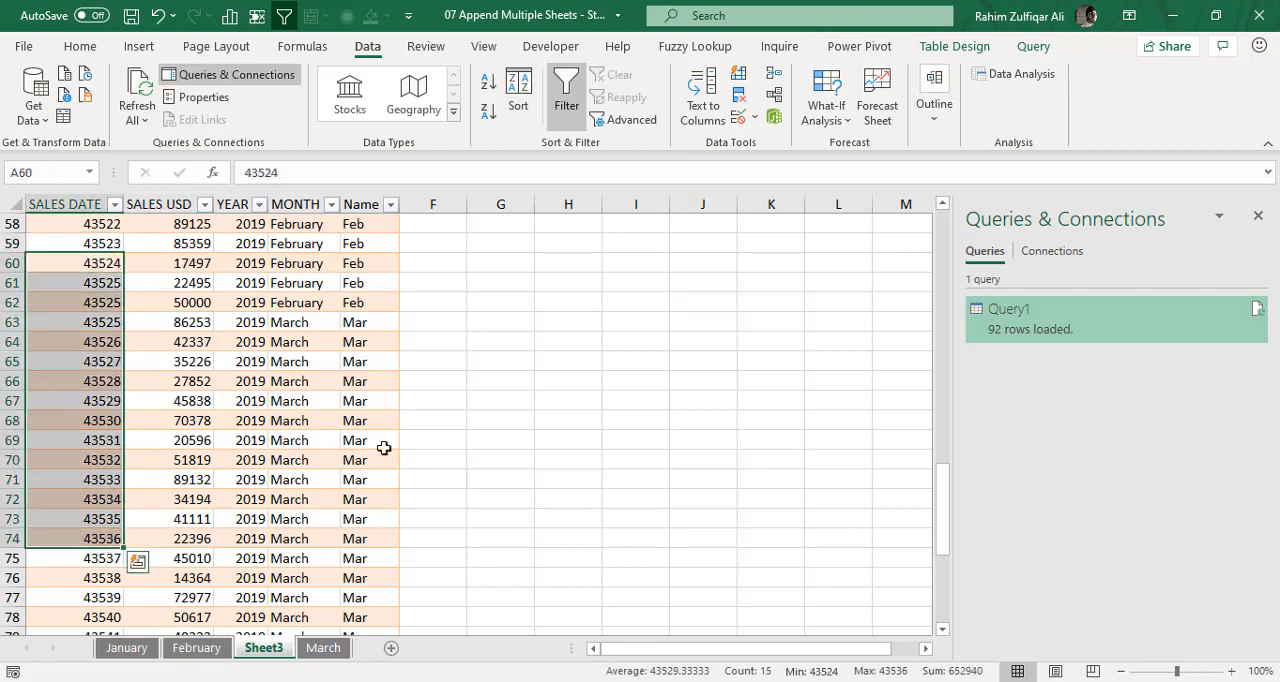
pyautogui.click(1015, 318)
pyautogui.rightClick(1016, 304)
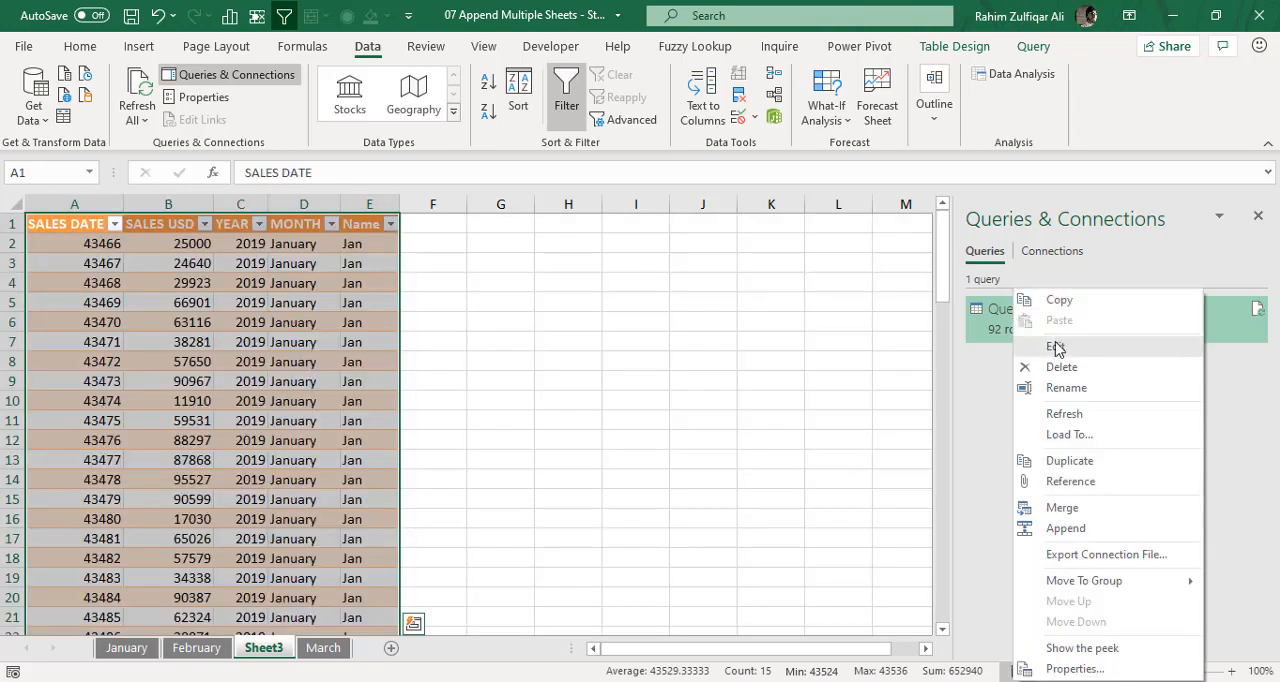
pyautogui.click(1055, 347)
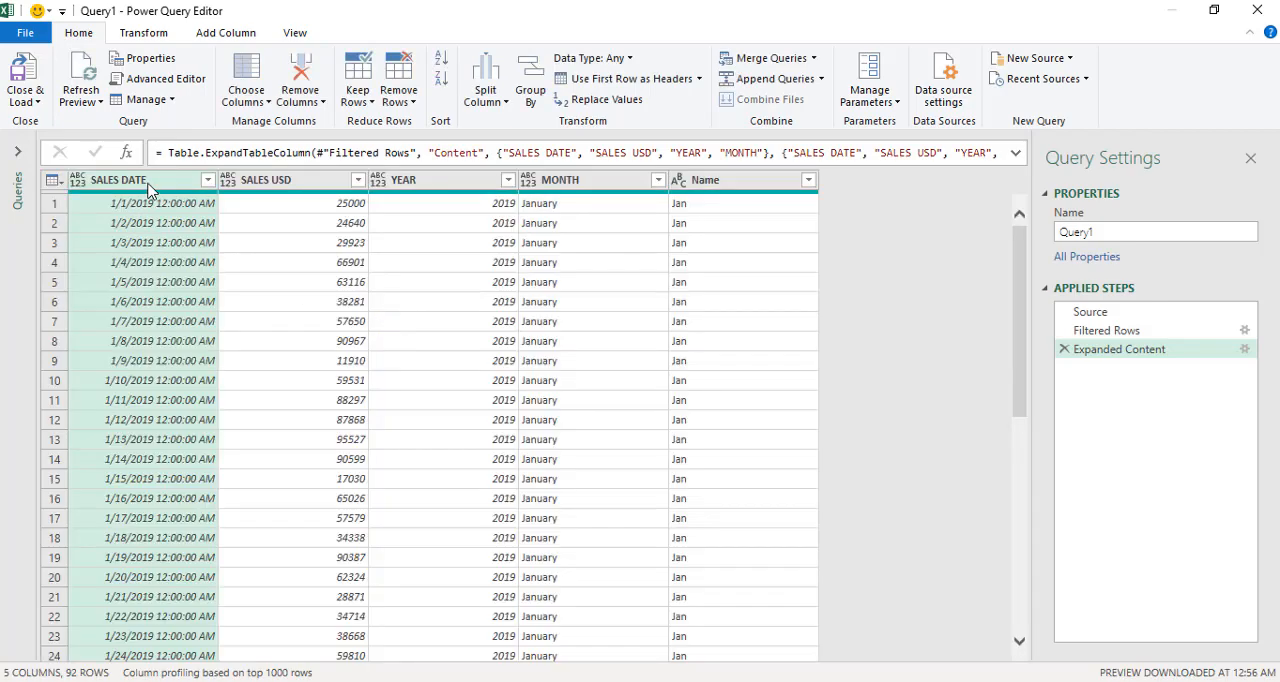
pyautogui.click(80, 188)
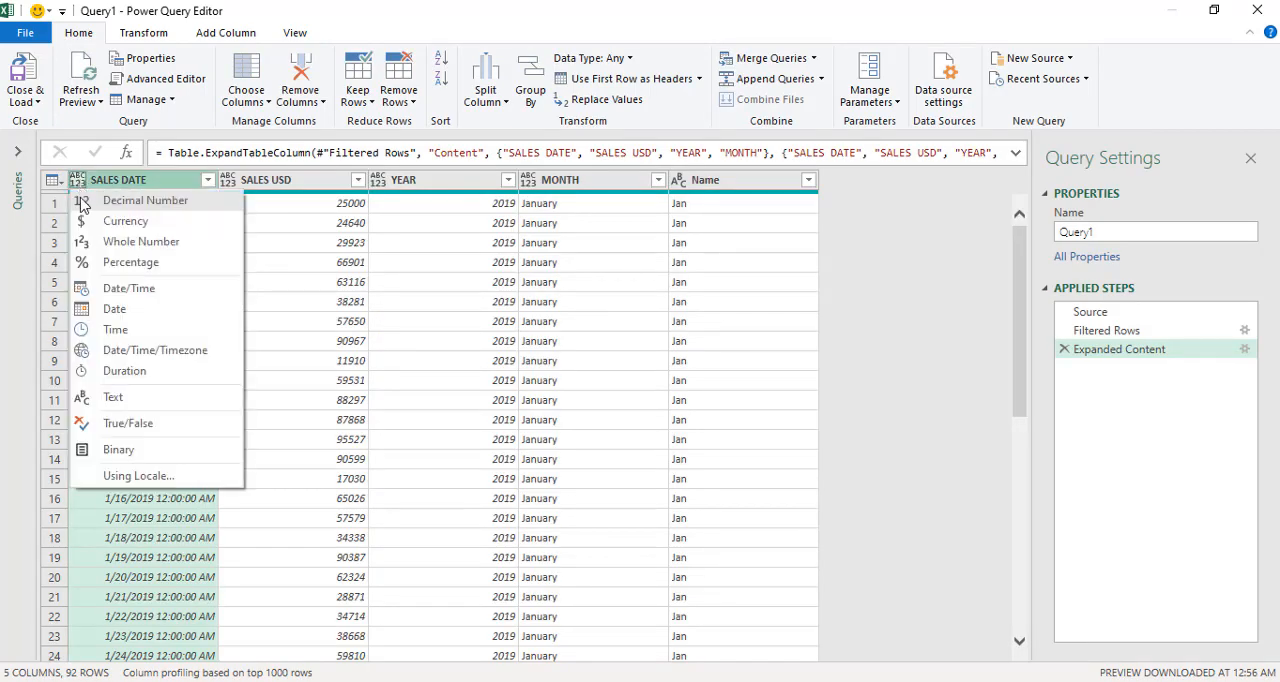
pyautogui.click(124, 318)
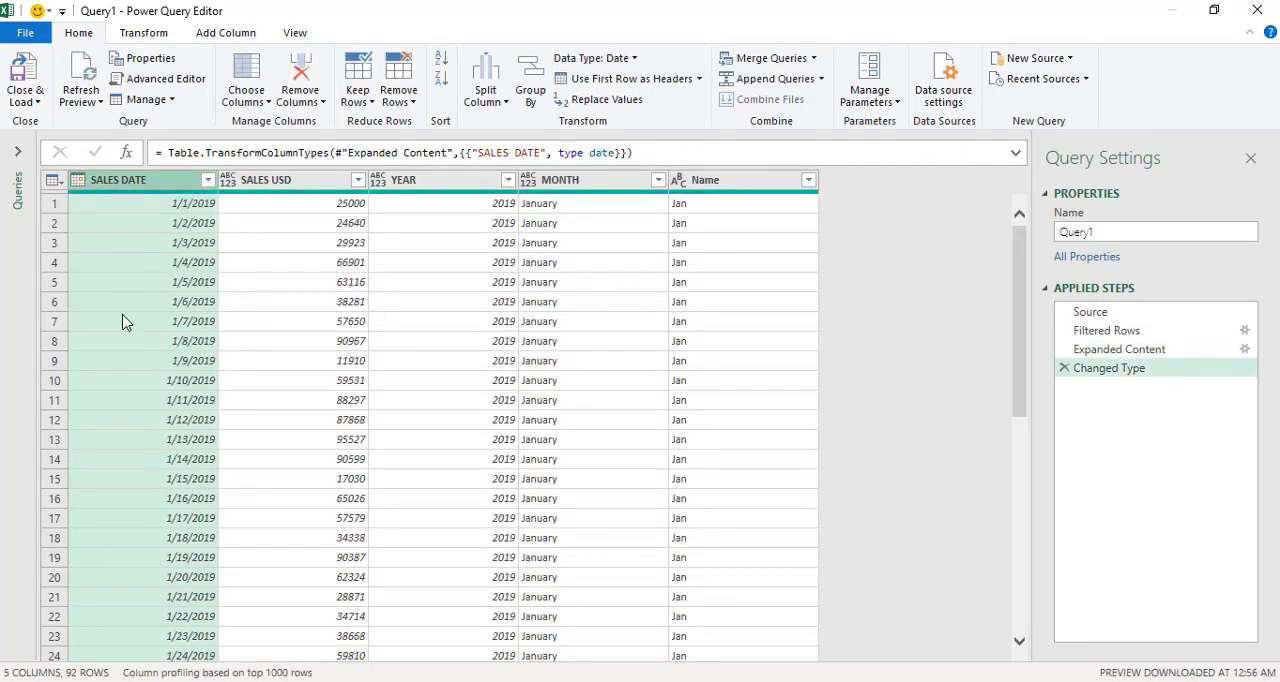
# - Close the query editor and load the updated query back into the combined table on Sheet3
pyautogui.click(24, 102)
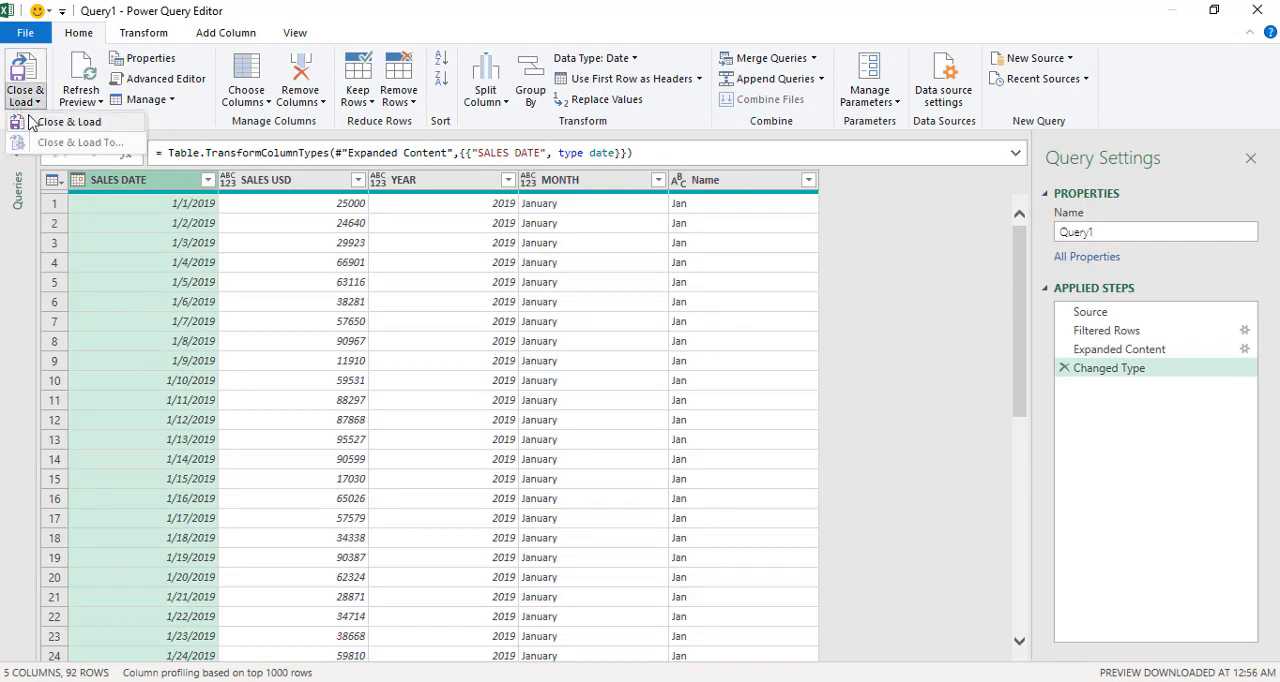
pyautogui.click(55, 121)
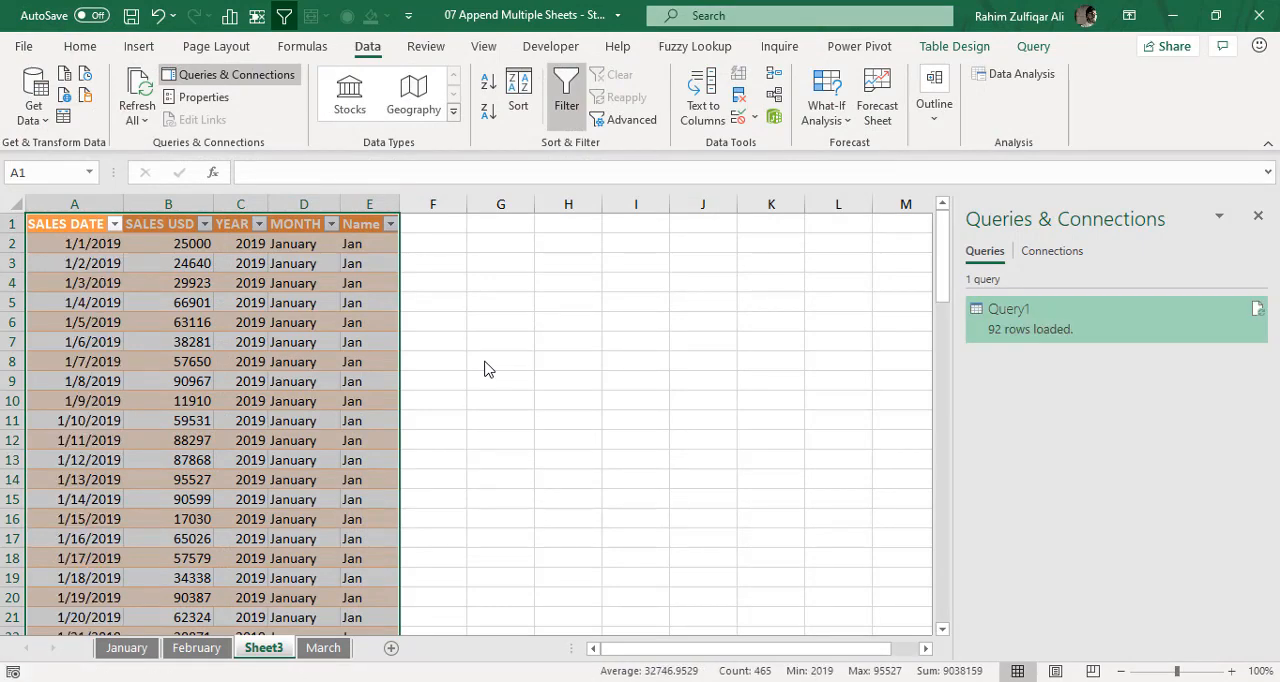
pyautogui.click(80, 304)
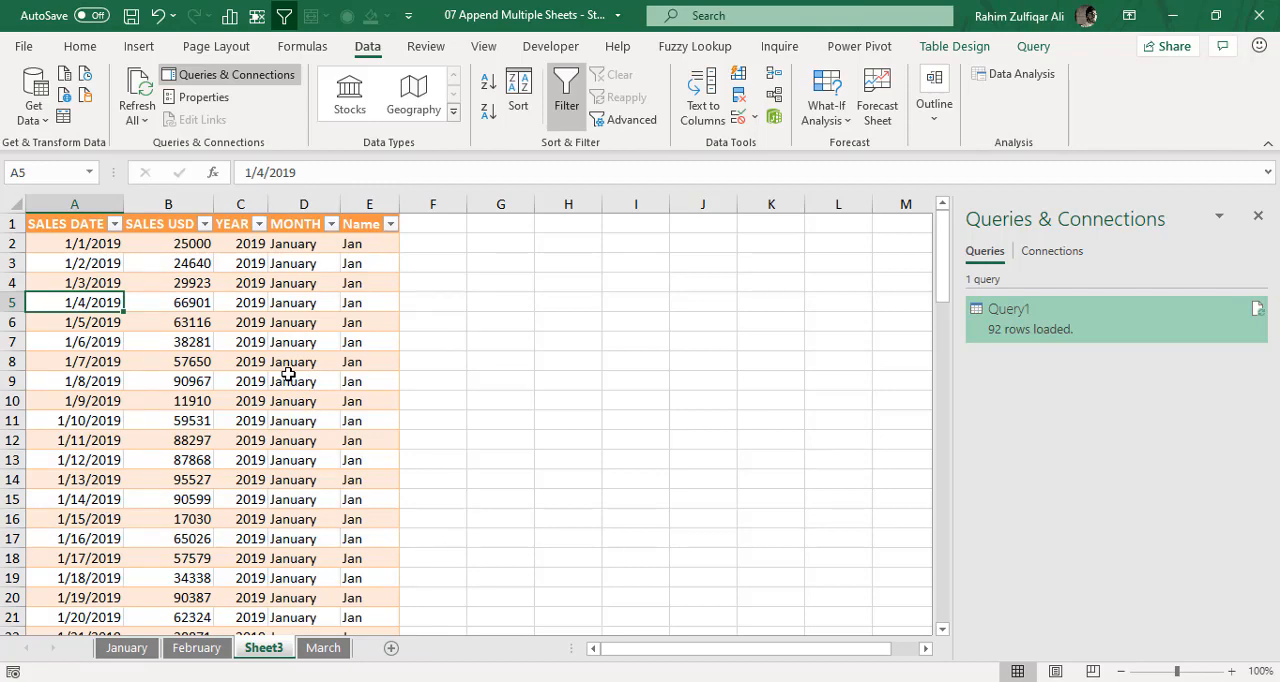
# - Switch to the other open 07 Append Multiple Sheets - Start workbook and review its January, February and March sheets
pyautogui.moveTo(740, 678)
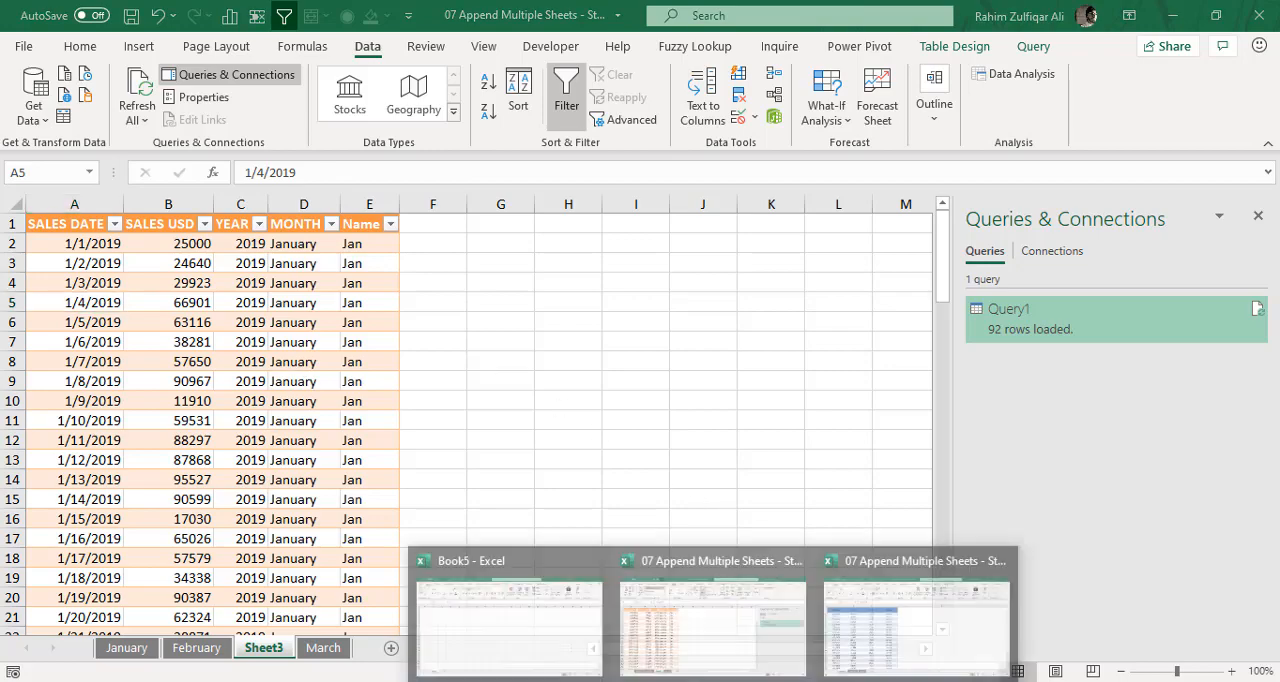
pyautogui.click(829, 646)
pyautogui.click(374, 396)
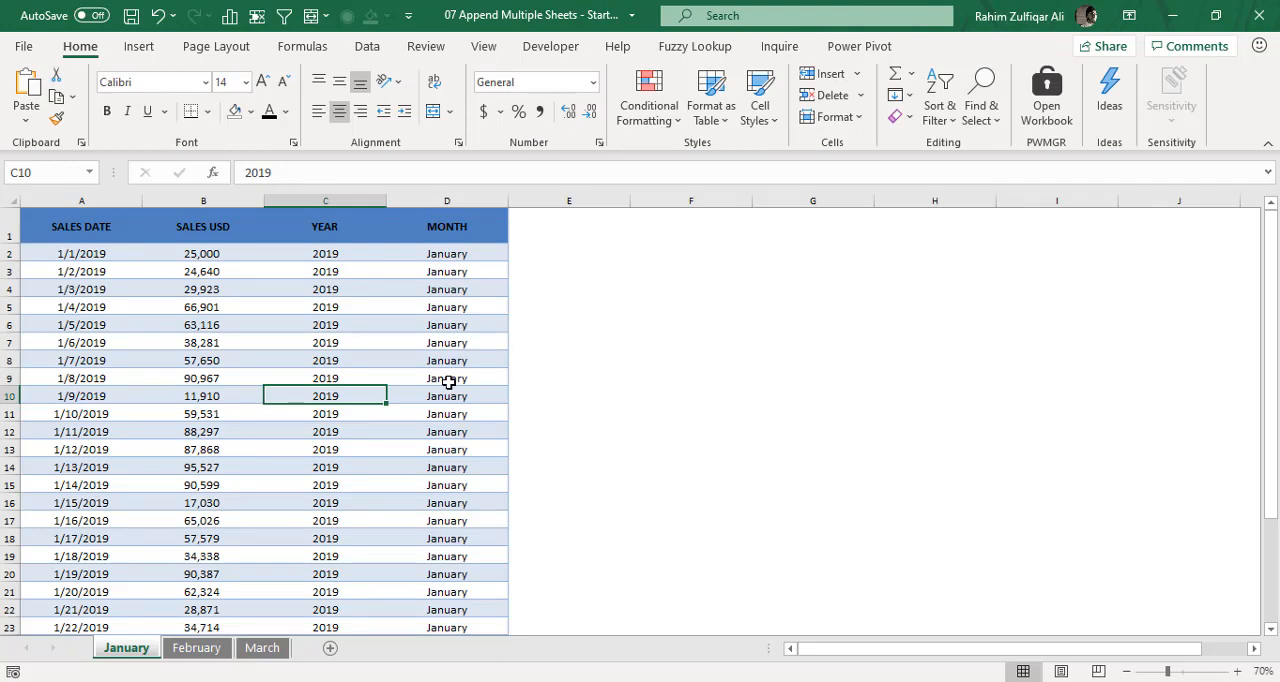
pyautogui.click(208, 648)
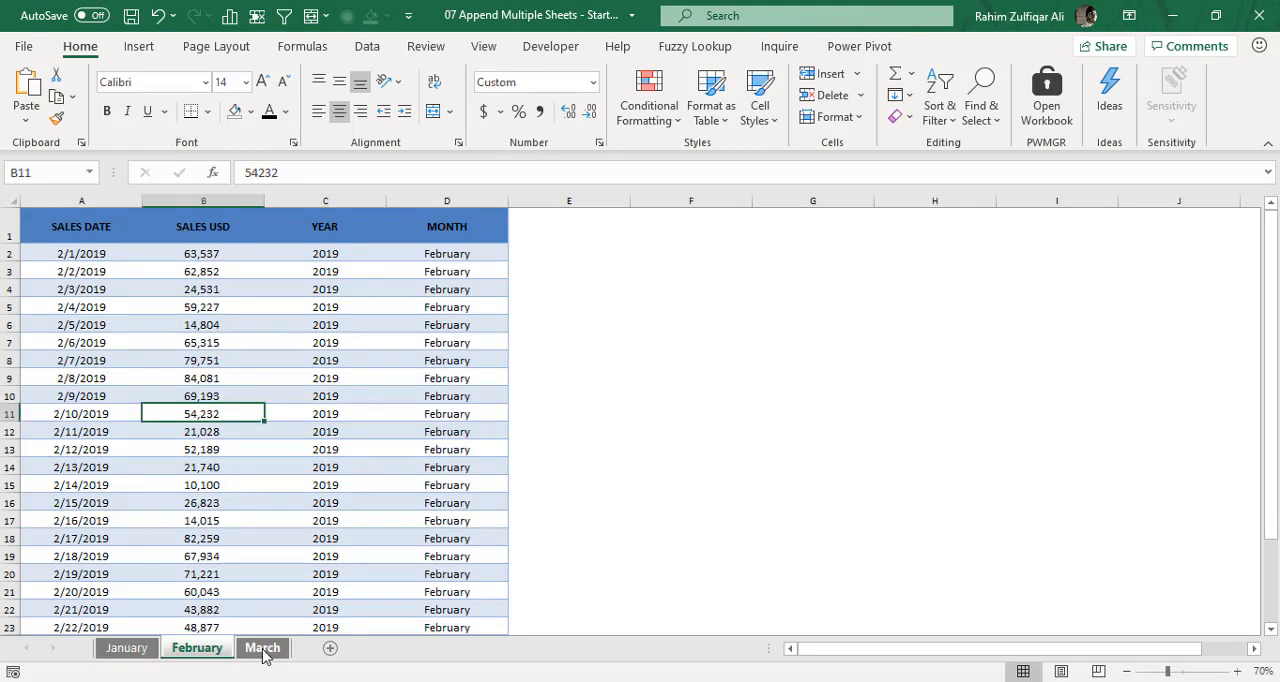
pyautogui.click(264, 652)
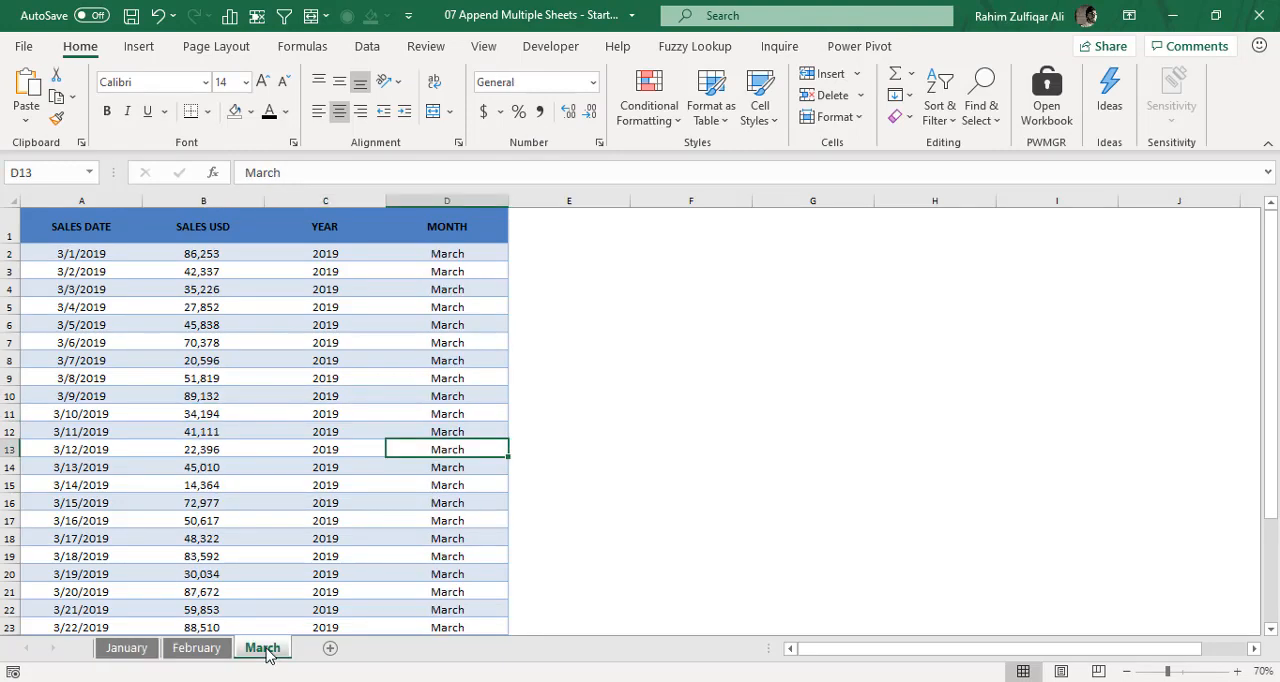
pyautogui.click(202, 649)
pyautogui.click(128, 649)
pyautogui.moveTo(116, 266); pyautogui.dragTo(434, 574)
pyautogui.click(654, 342)
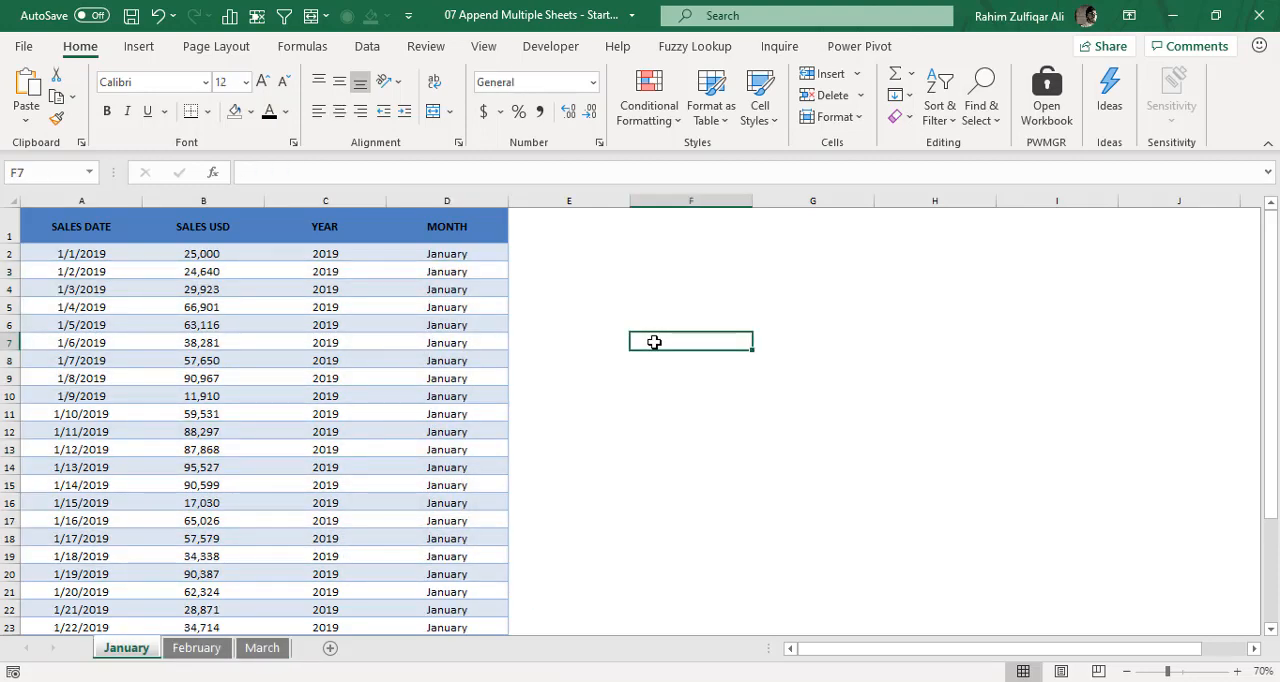
pyautogui.write('=')
pyautogui.click(299, 336)
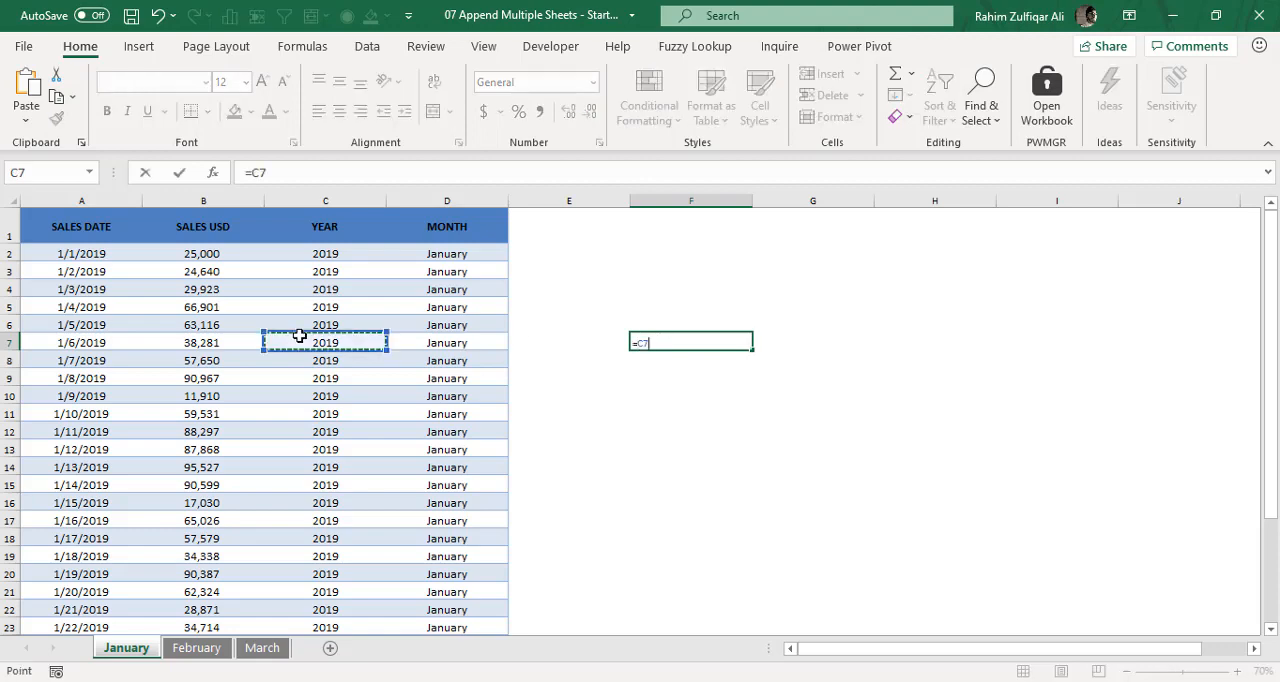
pyautogui.press('Escape')
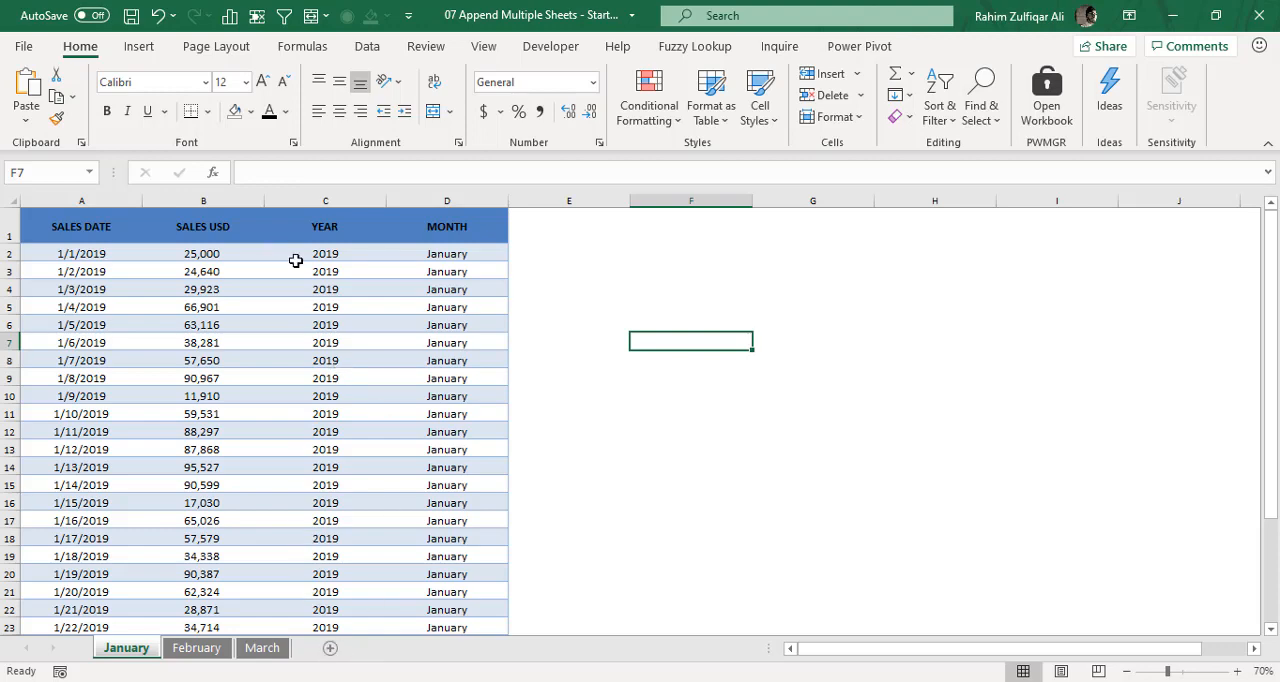
# - Create a new blank workbook and start a workbook import from 07 Append Multiple Sheets - Start v2.xlsx
pyautogui.hotkey('ctrl', 'n')
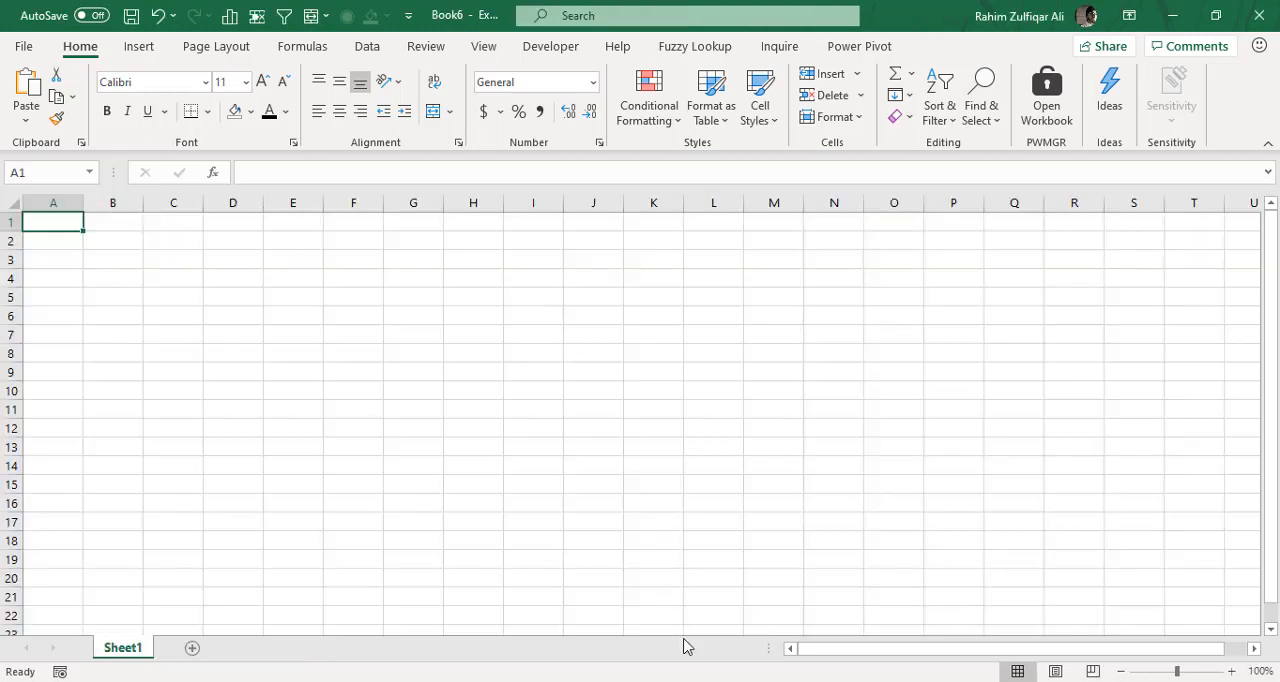
pyautogui.click(668, 428)
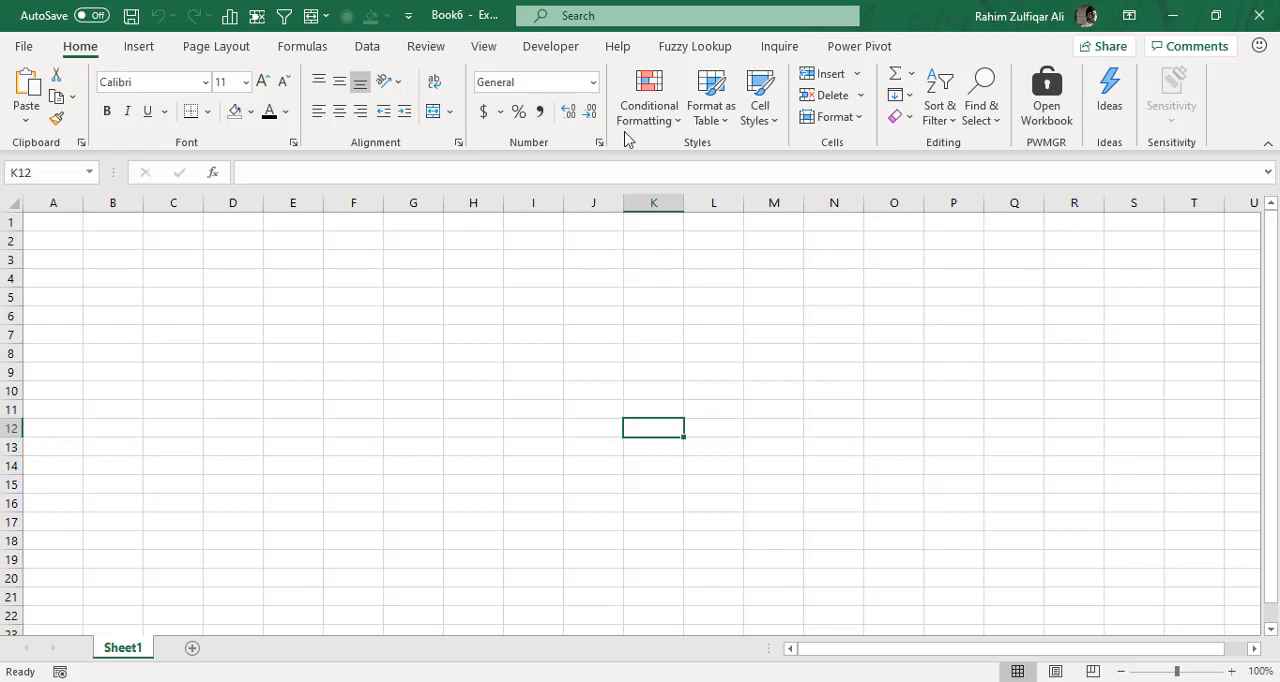
pyautogui.click(368, 47)
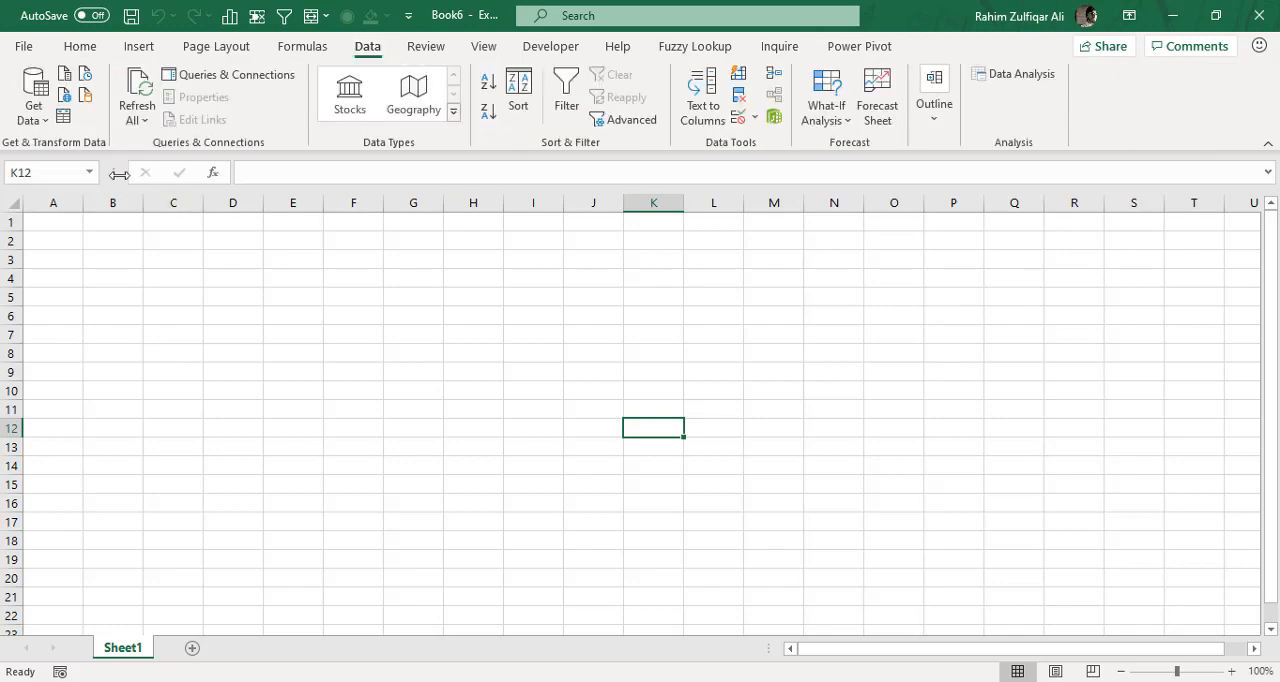
pyautogui.click(35, 100)
pyautogui.moveTo(58, 153)
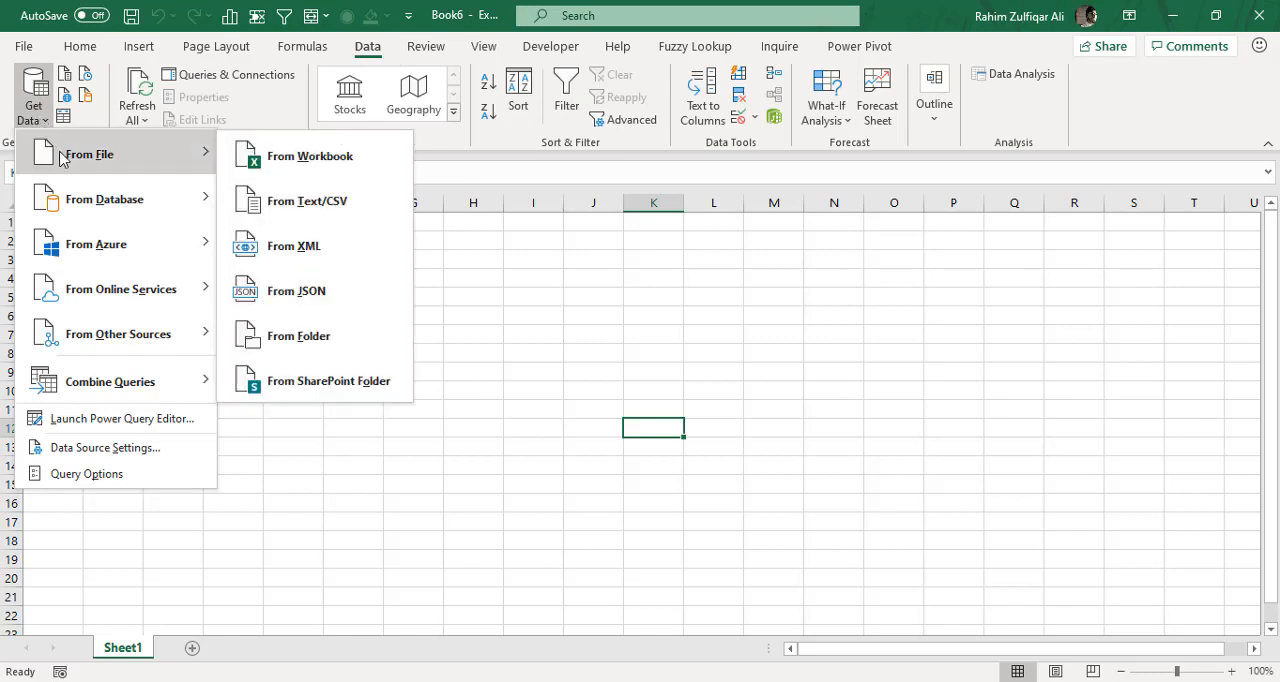
pyautogui.click(313, 158)
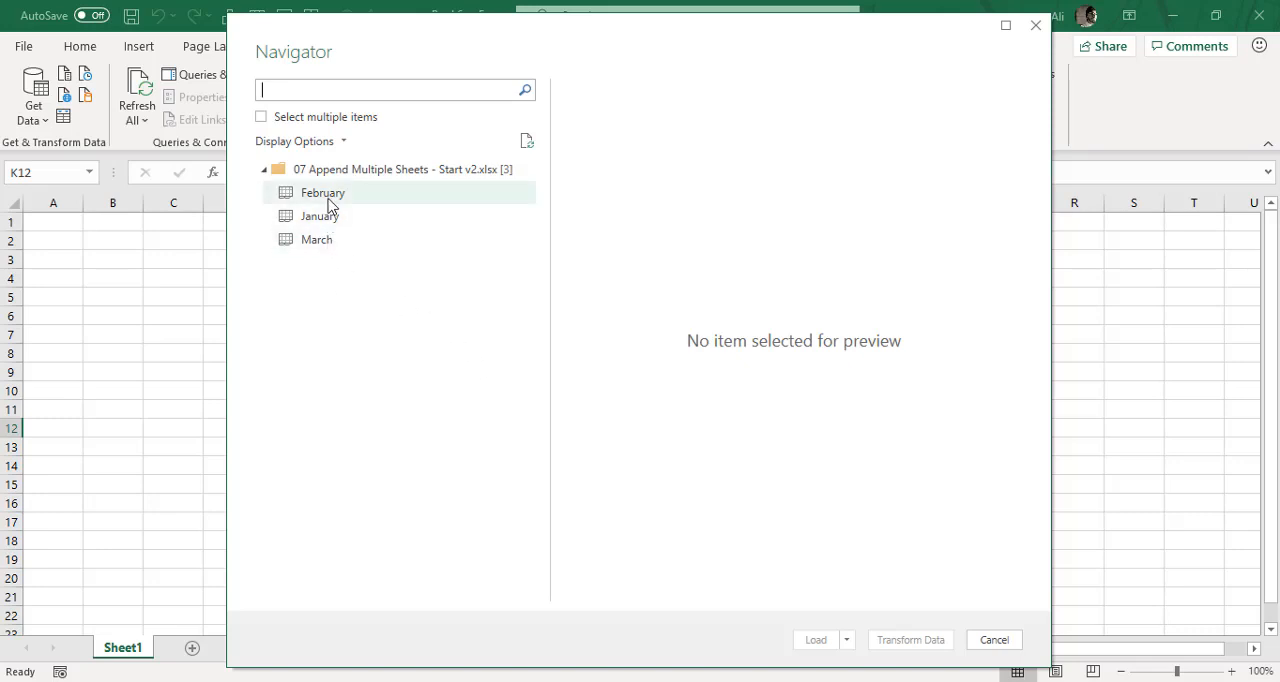
# - Enable selecting multiple items, choose the February, January and March sheets, and load them as queries
pyautogui.moveTo(345, 62)
pyautogui.mouseDown()
pyautogui.moveTo(380, 57)
pyautogui.moveTo(346, 57)
pyautogui.mouseUp()
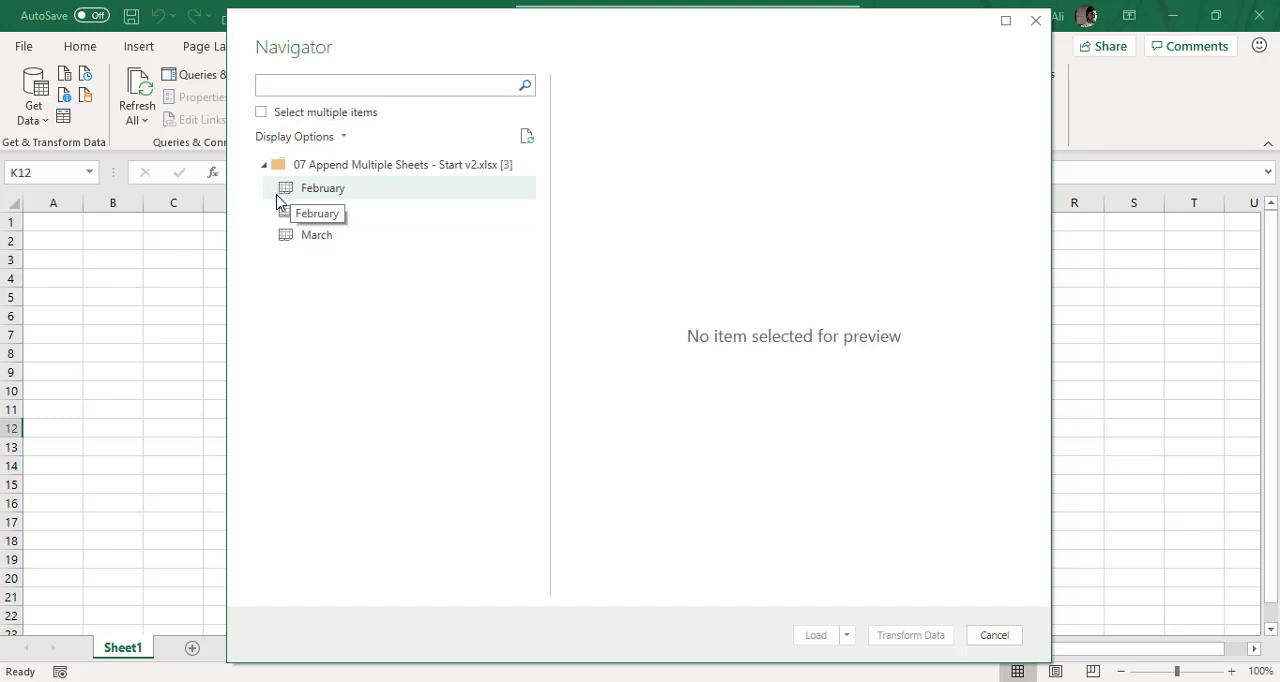
pyautogui.click(262, 113)
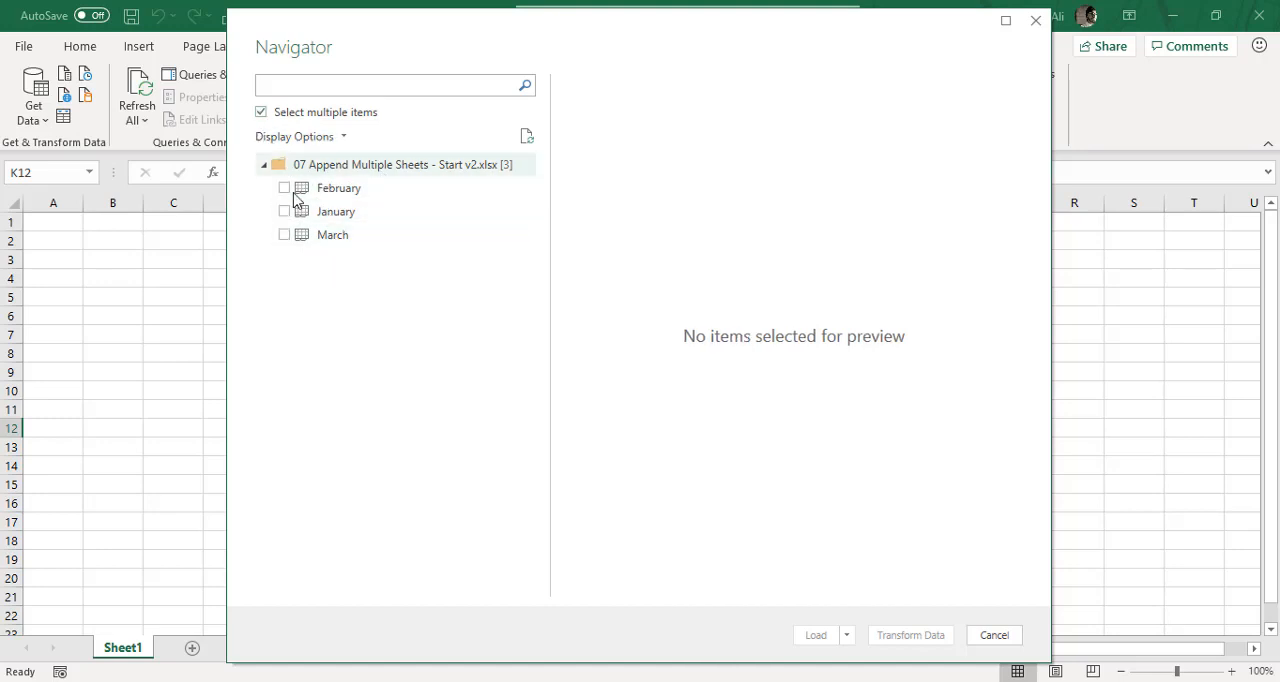
pyautogui.click(285, 189)
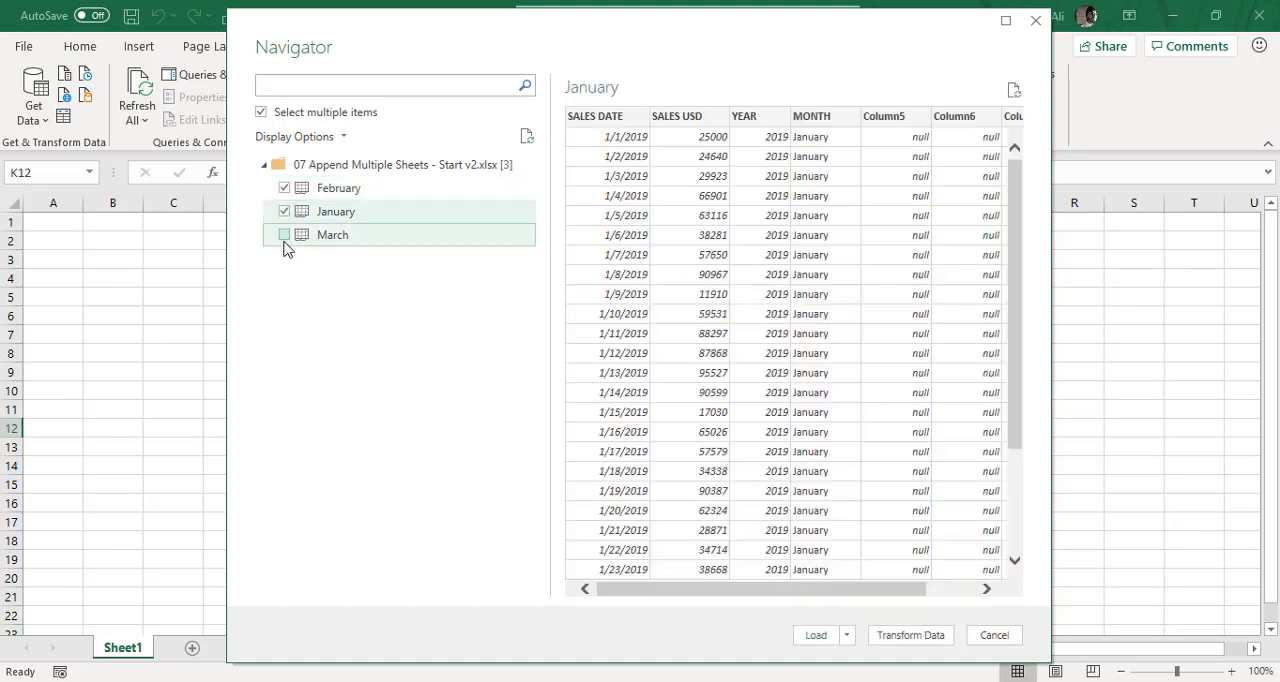
pyautogui.click(285, 235)
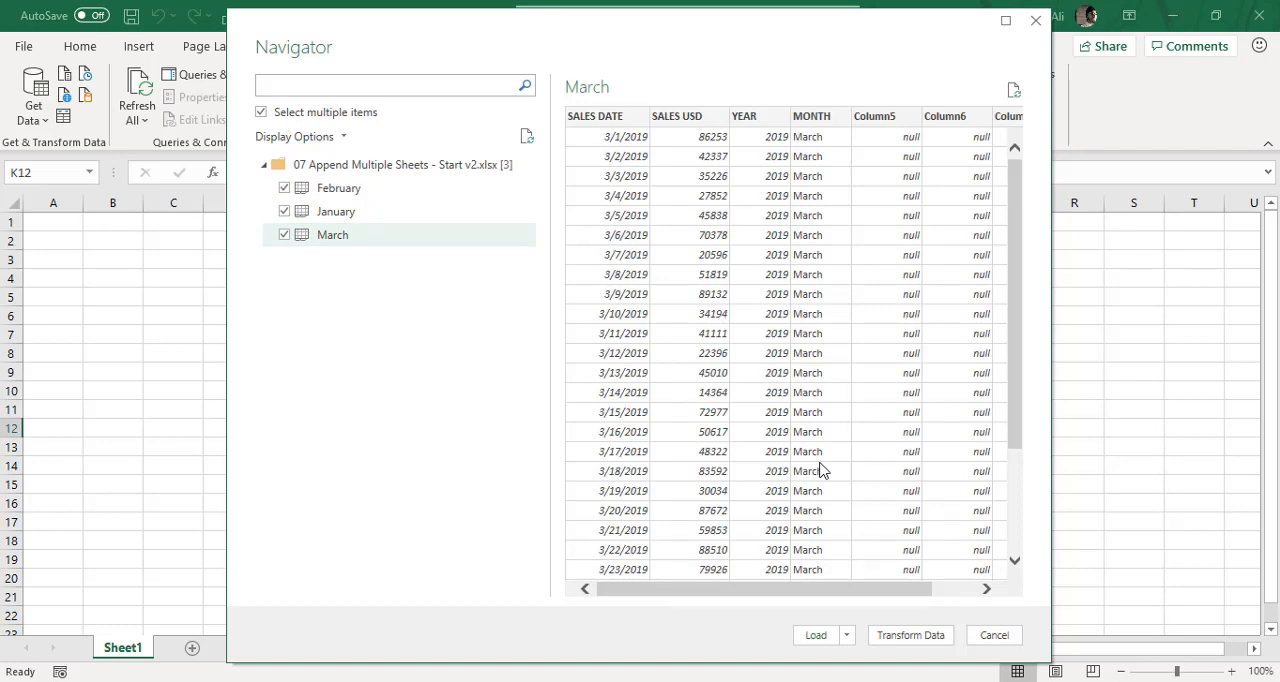
pyautogui.click(816, 635)
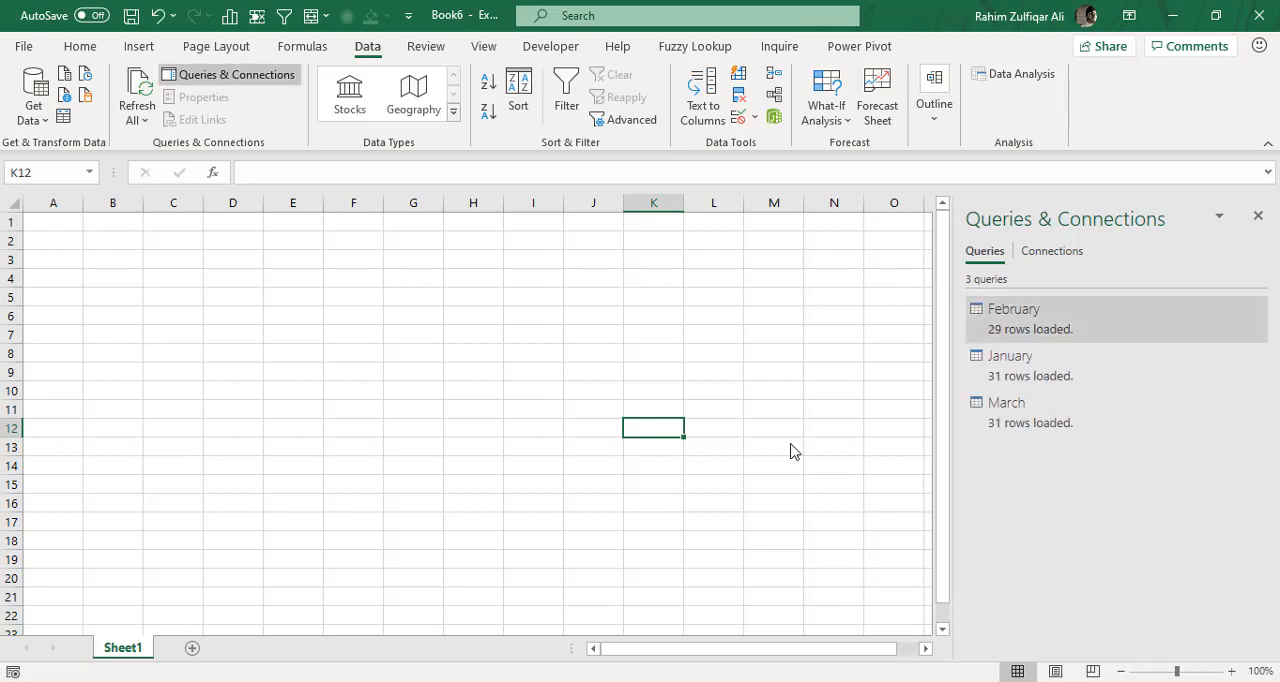
# - Append the February, January and March queries into a new query using the three or more tables option
pyautogui.click(32, 118)
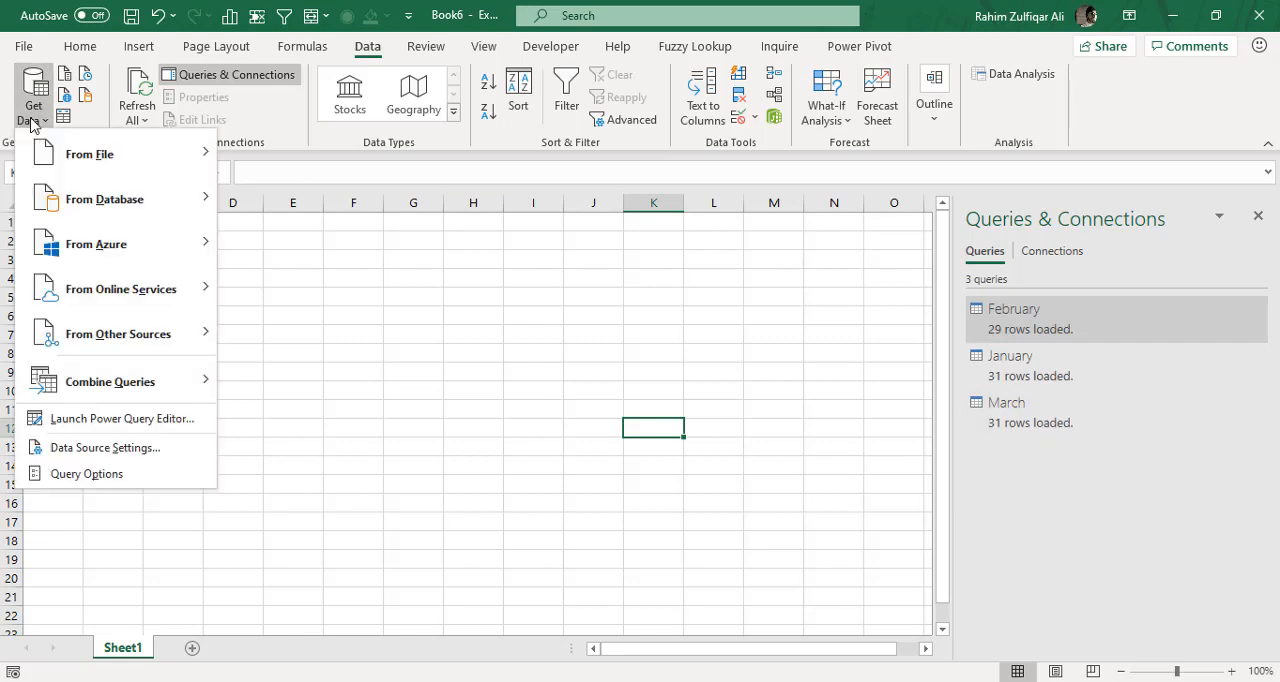
pyautogui.moveTo(180, 397)
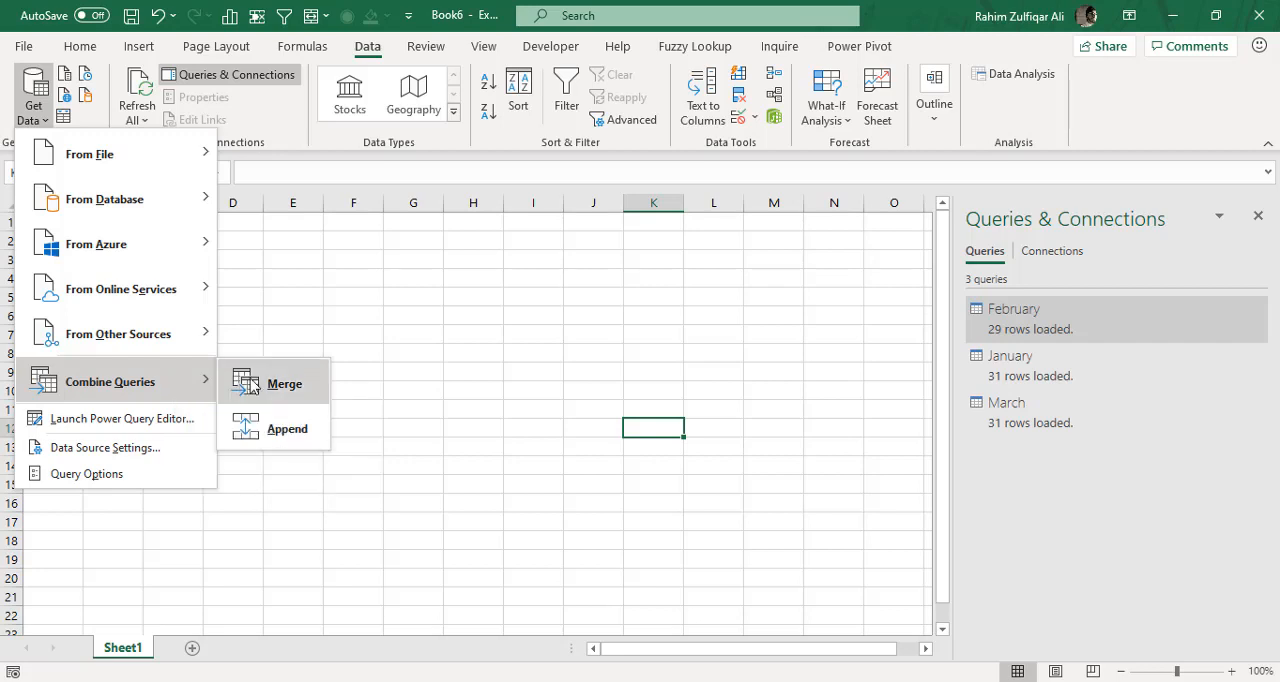
pyautogui.click(287, 430)
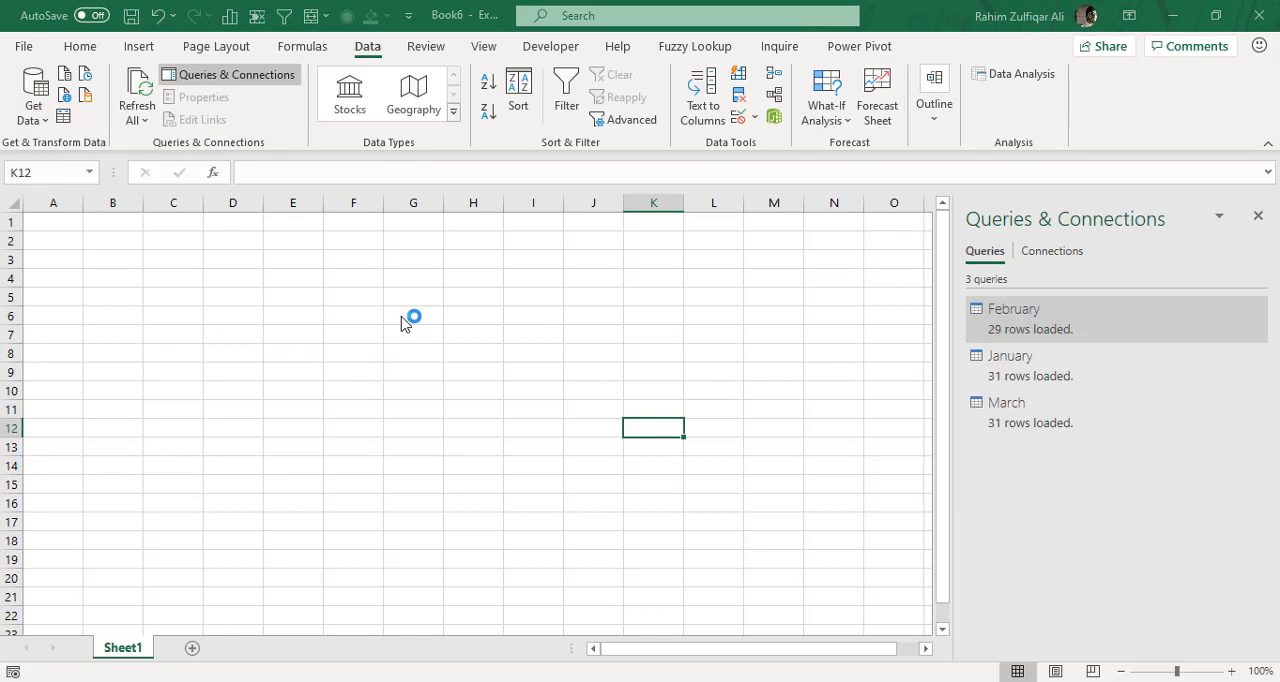
pyautogui.click(431, 290)
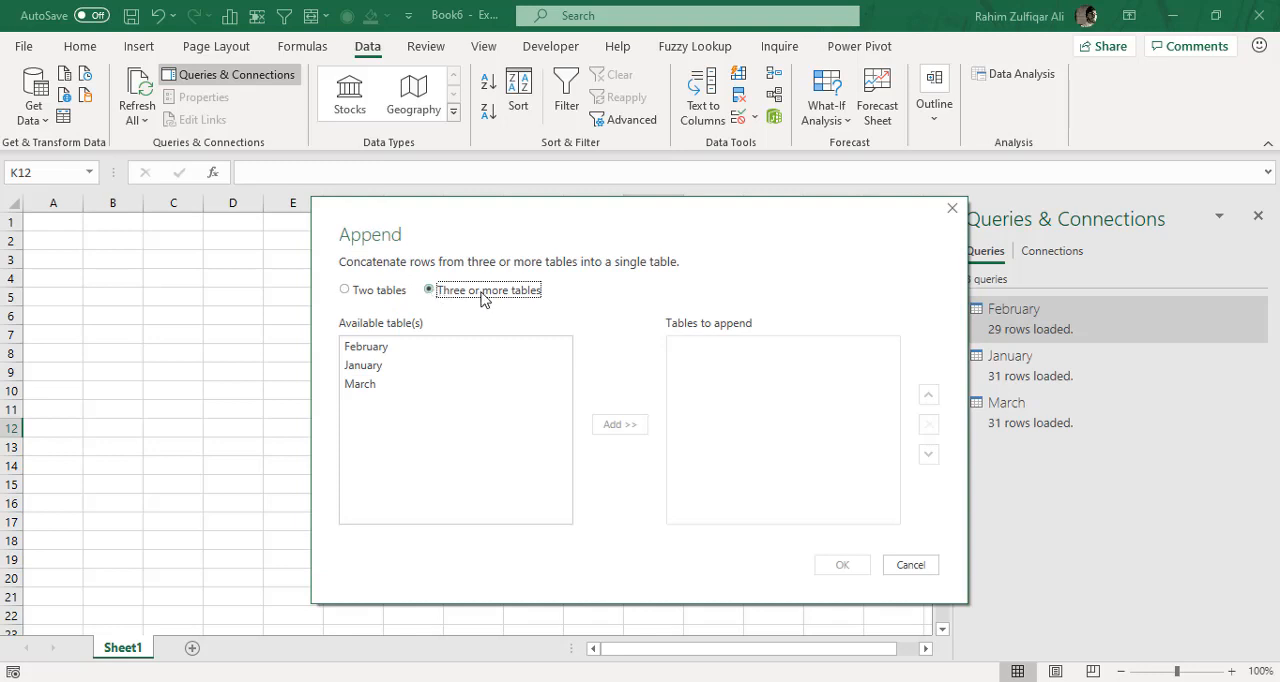
pyautogui.click(384, 350)
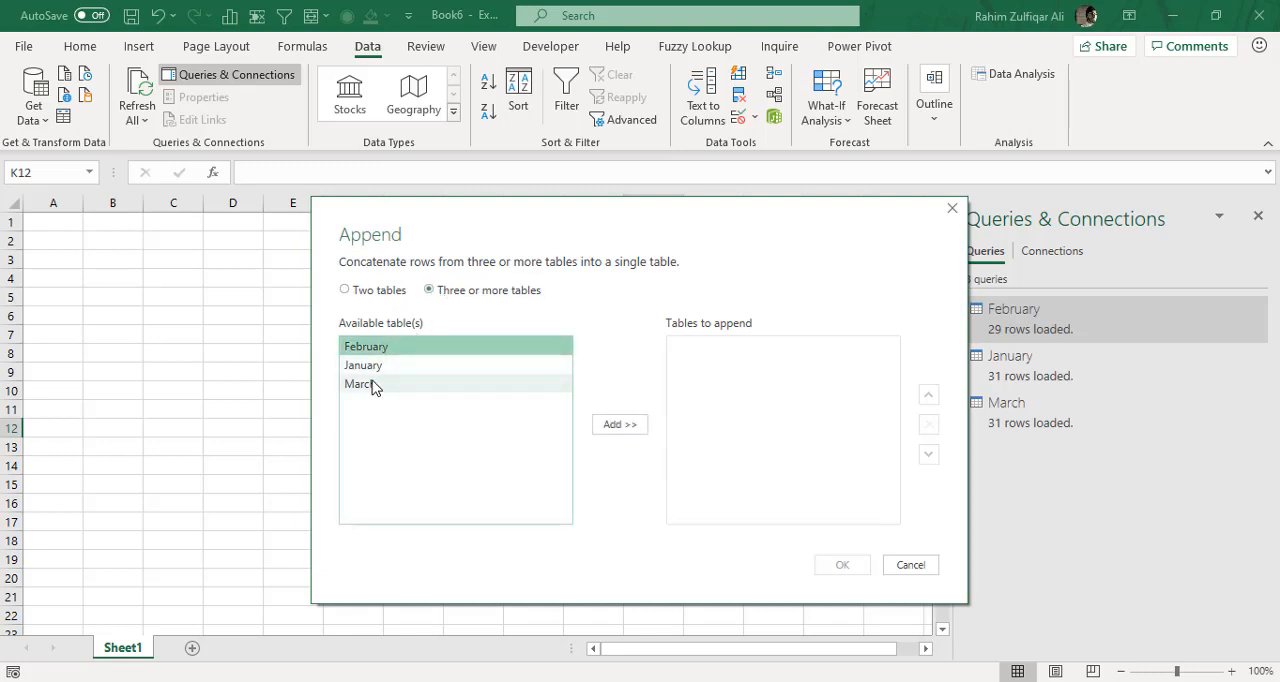
pyautogui.keyDown('shift'); pyautogui.click(372, 386); pyautogui.keyUp('shift')
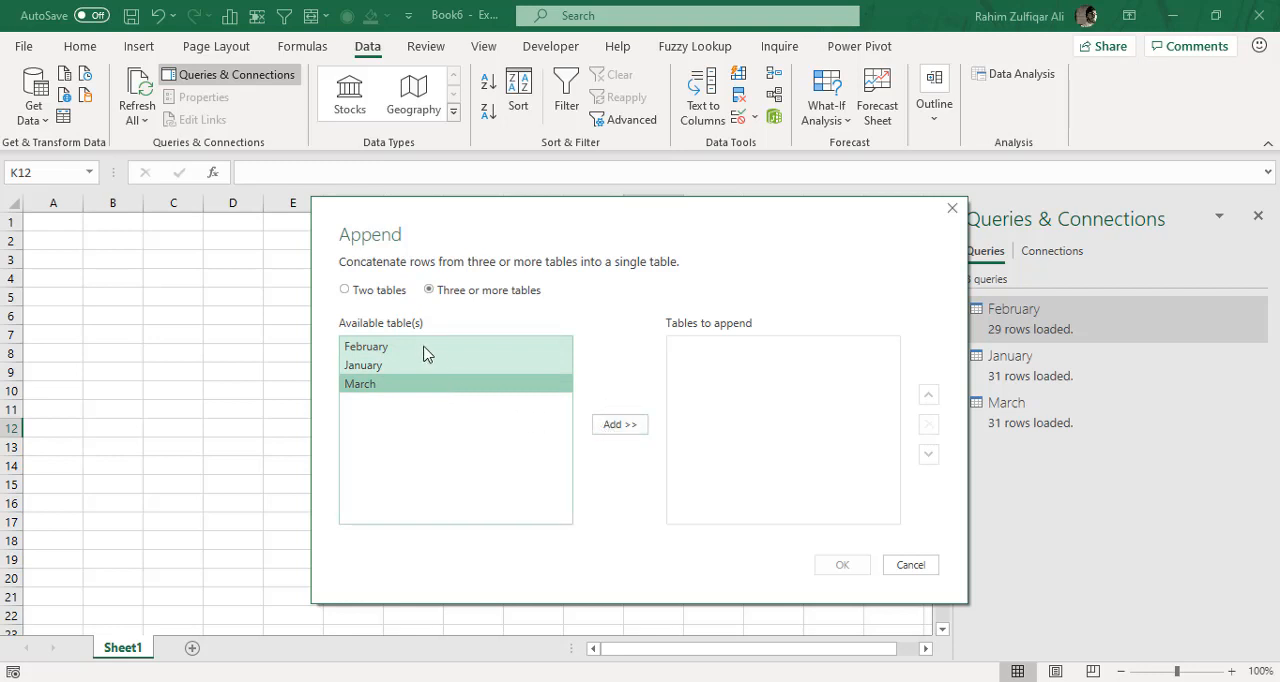
pyautogui.click(618, 429)
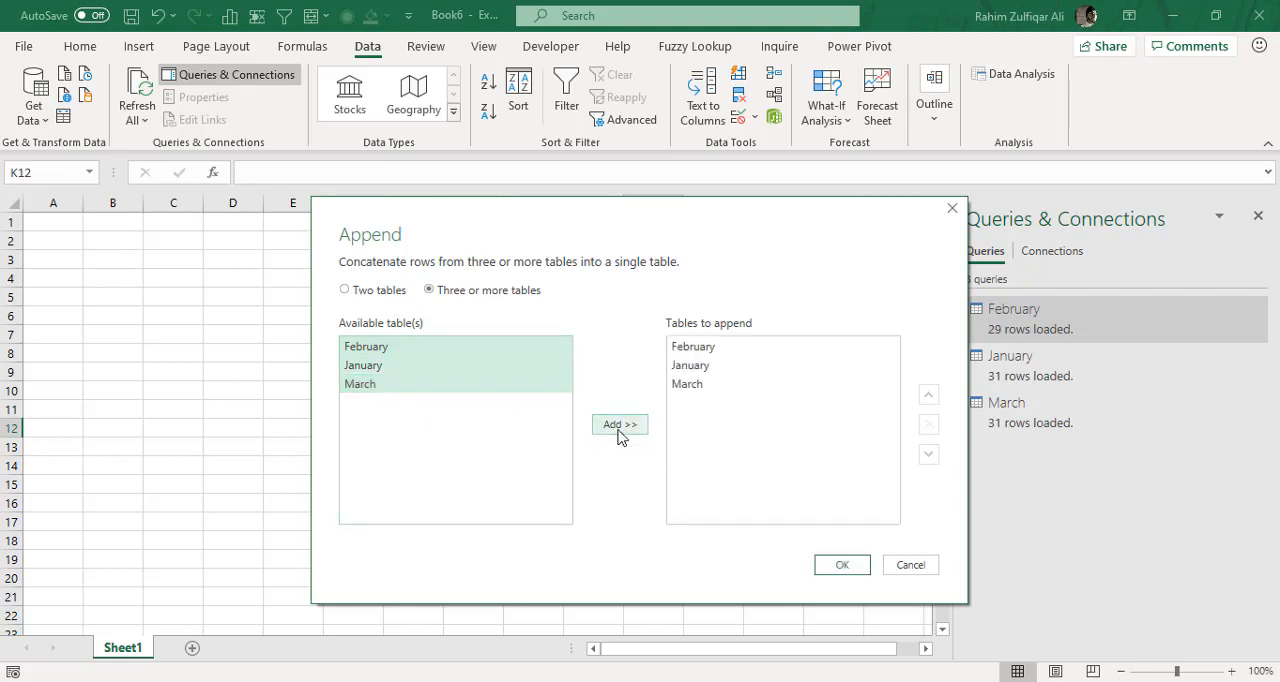
pyautogui.click(845, 566)
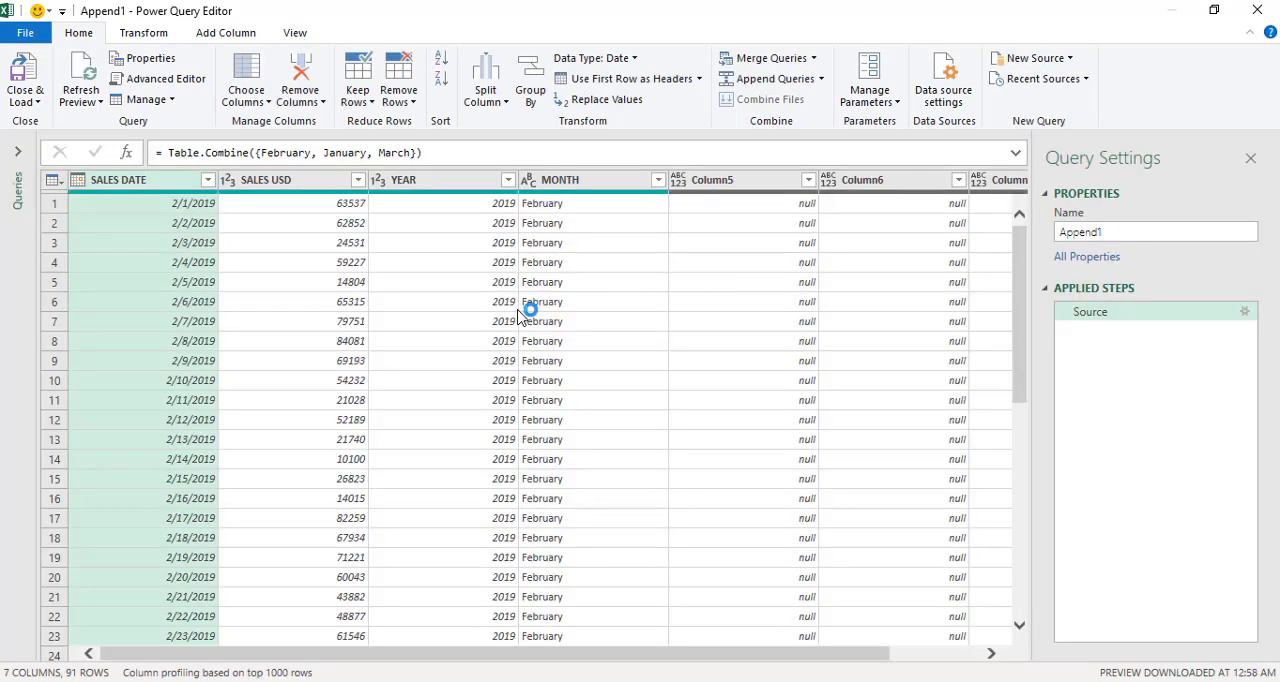
# - Remove the empty Column5, Column6 and Column7 from the appended query
pyautogui.click(740, 182)
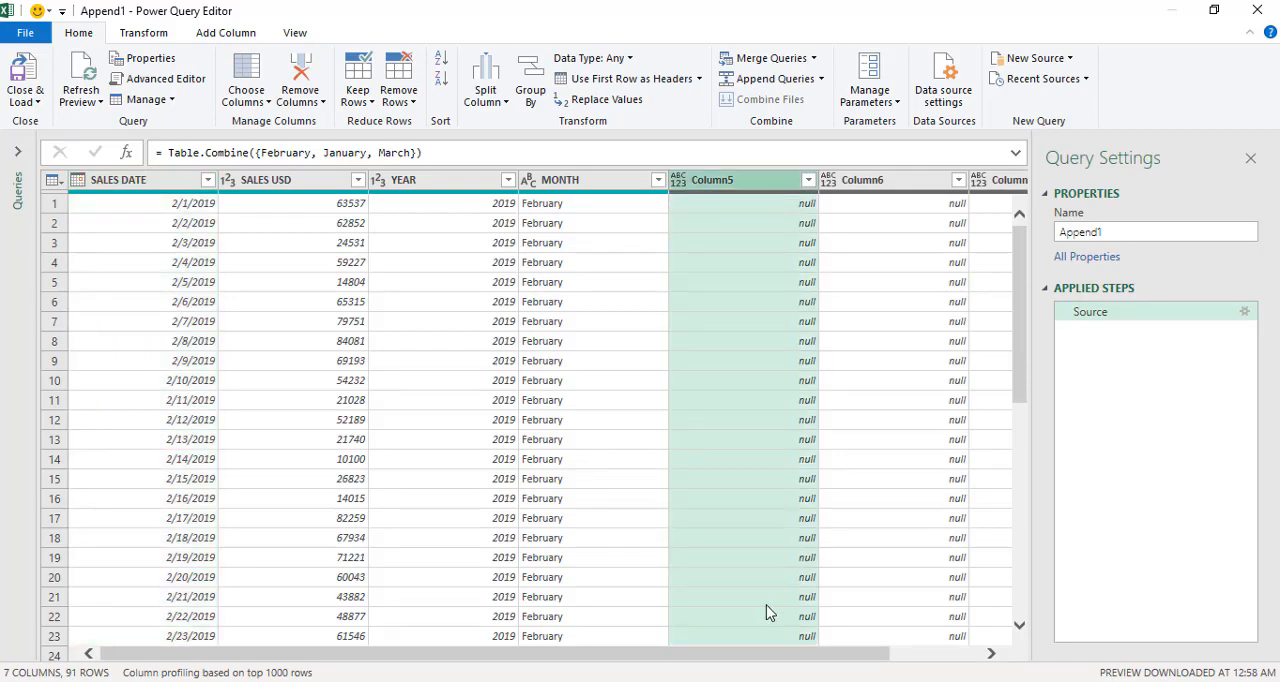
pyautogui.moveTo(751, 653); pyautogui.dragTo(920, 656)
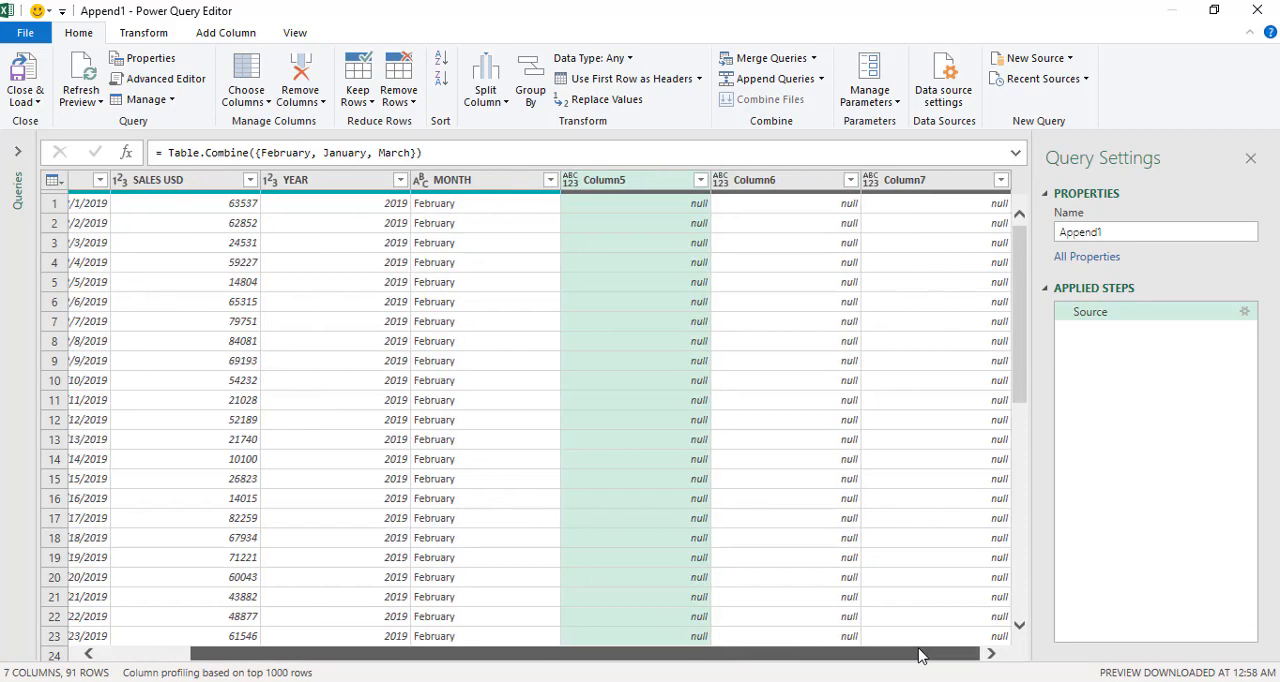
pyautogui.keyDown('shift'); pyautogui.click(927, 185); pyautogui.keyUp('shift')
pyautogui.rightClick(928, 184)
pyautogui.click(970, 219)
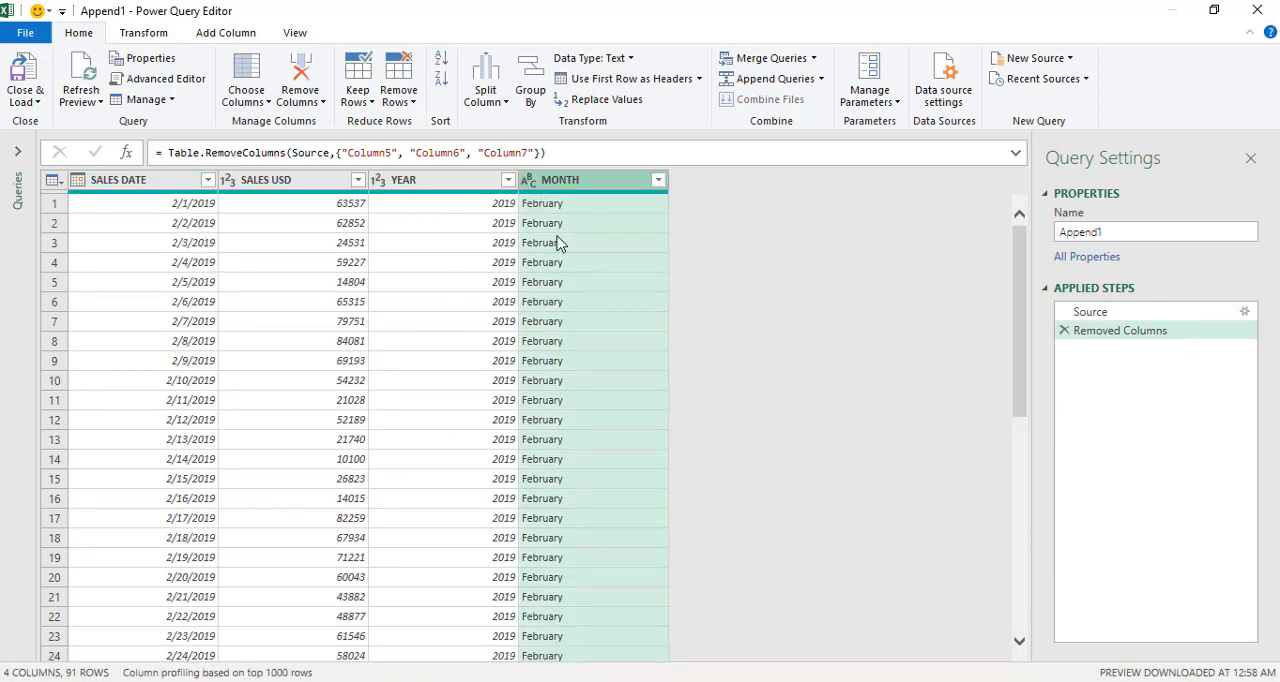
# - Close the query editor, load the appended query into a new worksheet and review the combined monthly rows
pyautogui.scroll(-20, 550, 228)
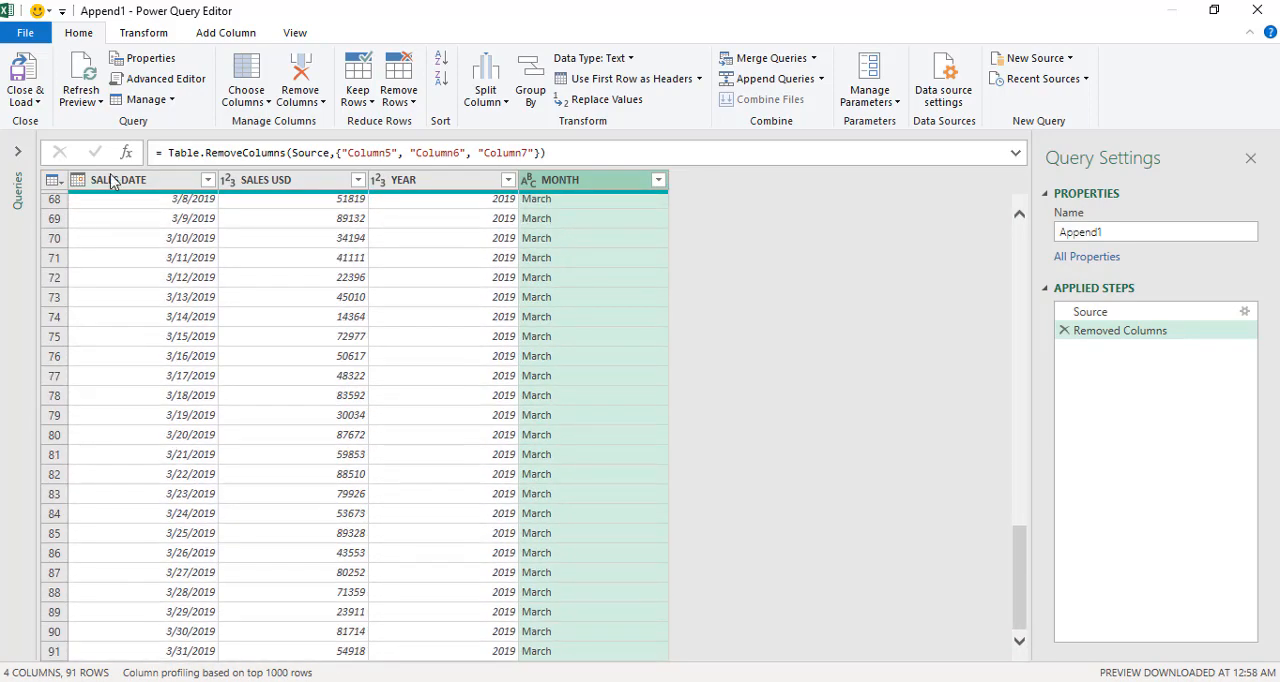
pyautogui.click(24, 102)
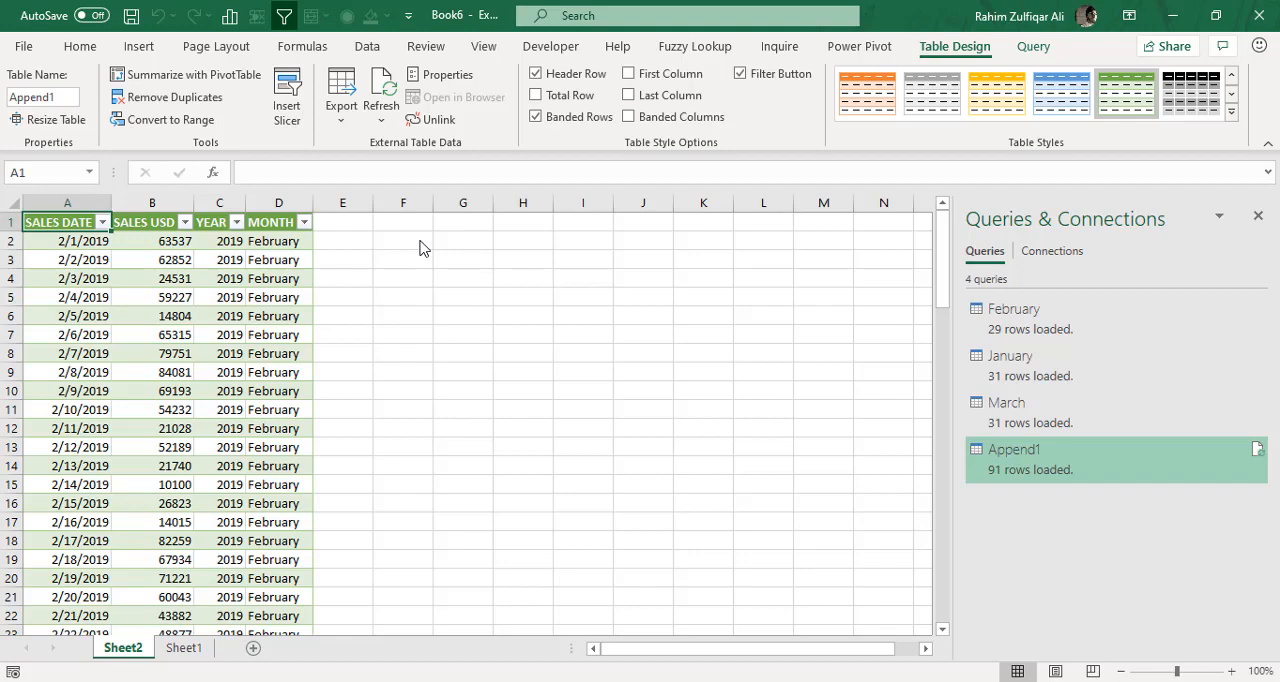
pyautogui.scroll(-5, 174, 345)
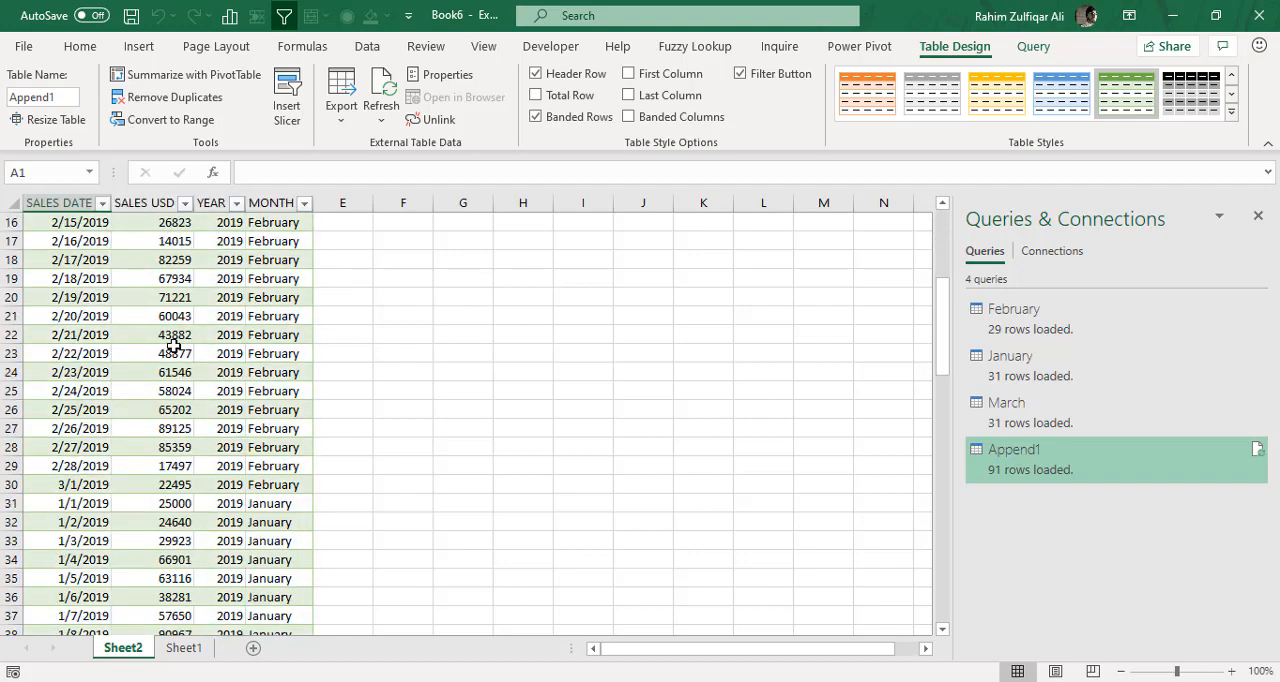
pyautogui.scroll(-16, 174, 345)
pyautogui.scroll(20, 174, 345)
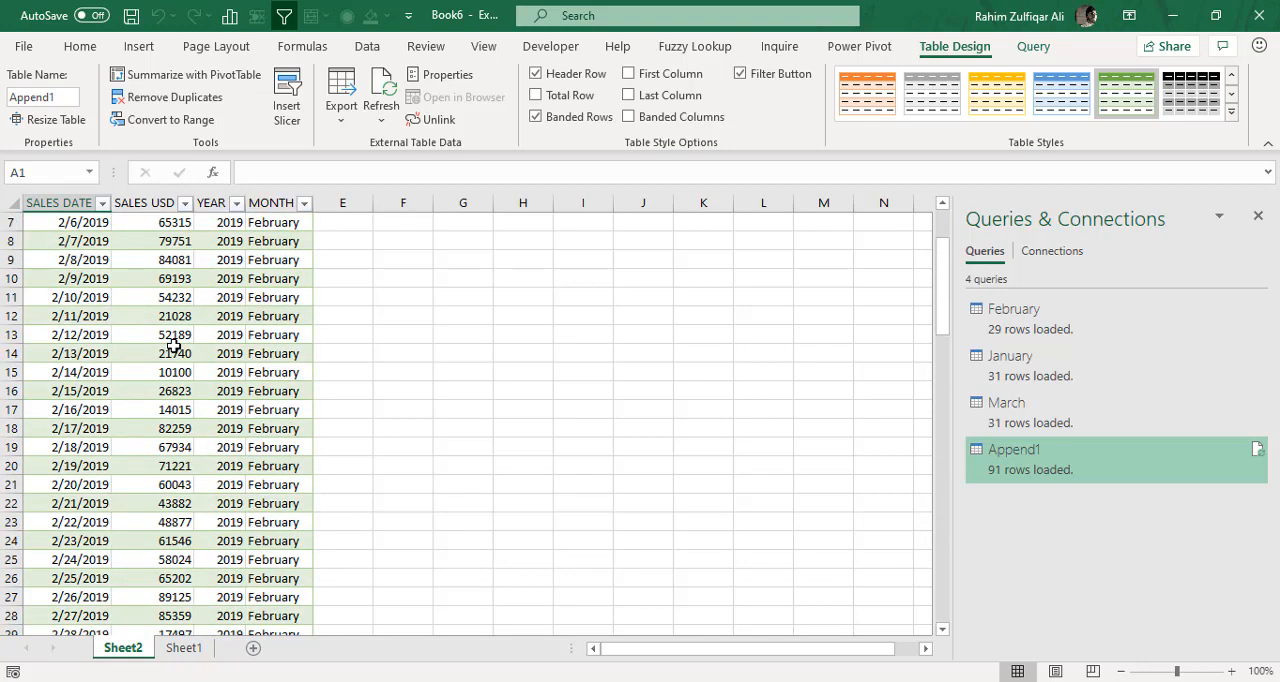
pyautogui.scroll(2, 174, 345)
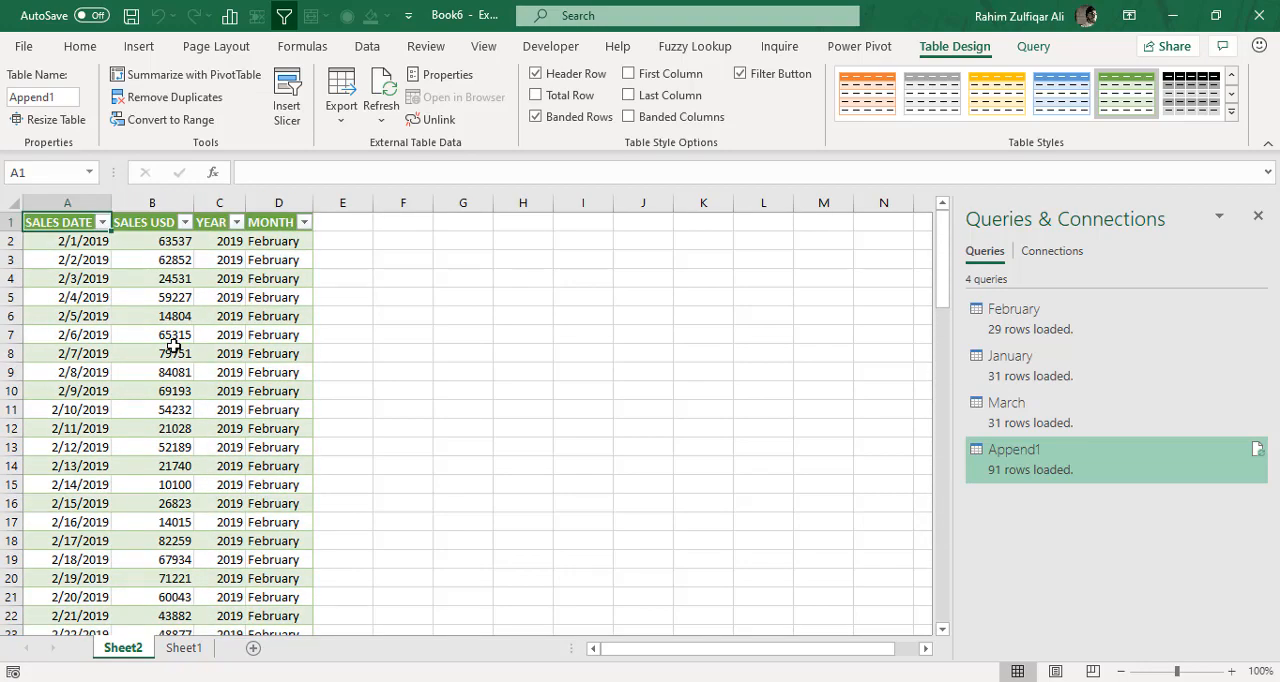
pyautogui.click(367, 46)
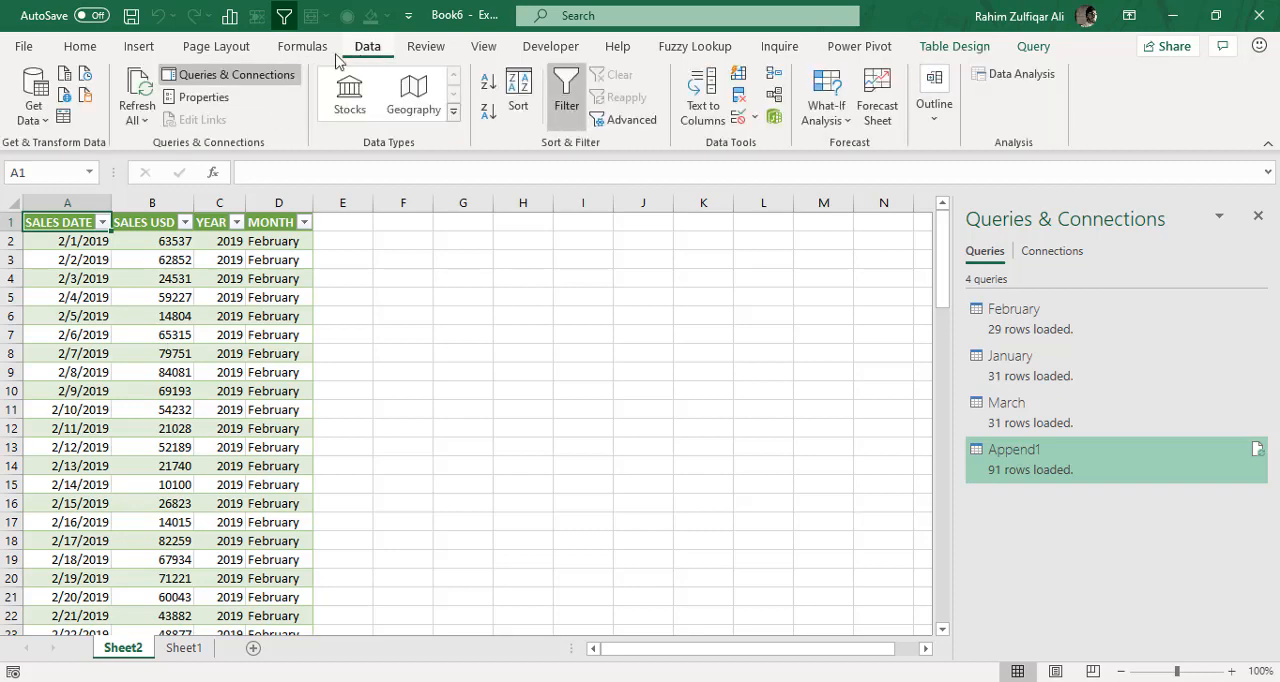